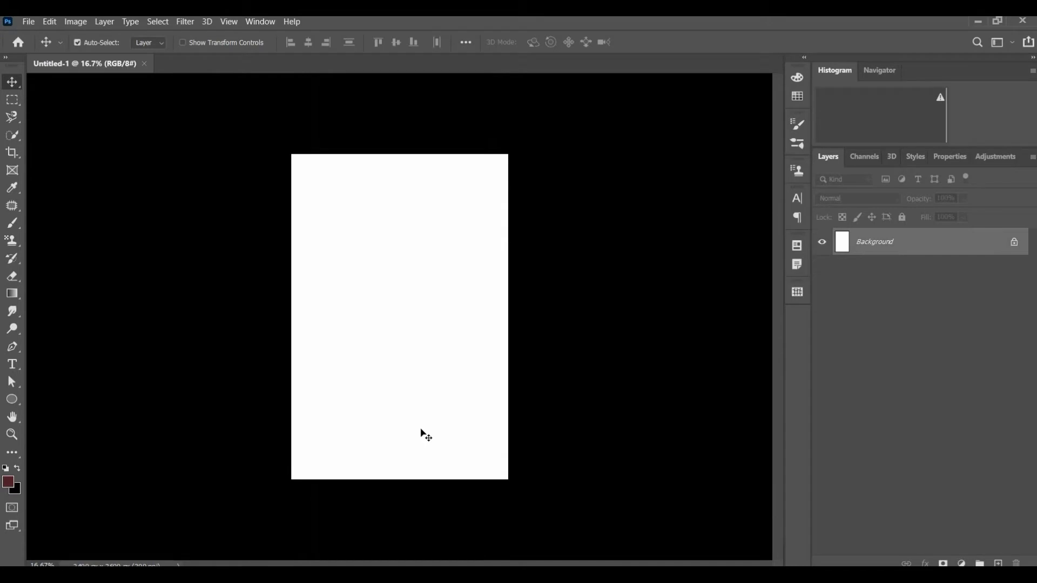
Fill the Background layer with the dark red foreground colour (5a2a29)
{"action": "scroll", "coordinate": [435, 420], "scroll_direction": "up", "scroll_amount": 3}
{"action": "scroll", "coordinate": [411, 326], "scroll_direction": "down", "scroll_amount": 1}
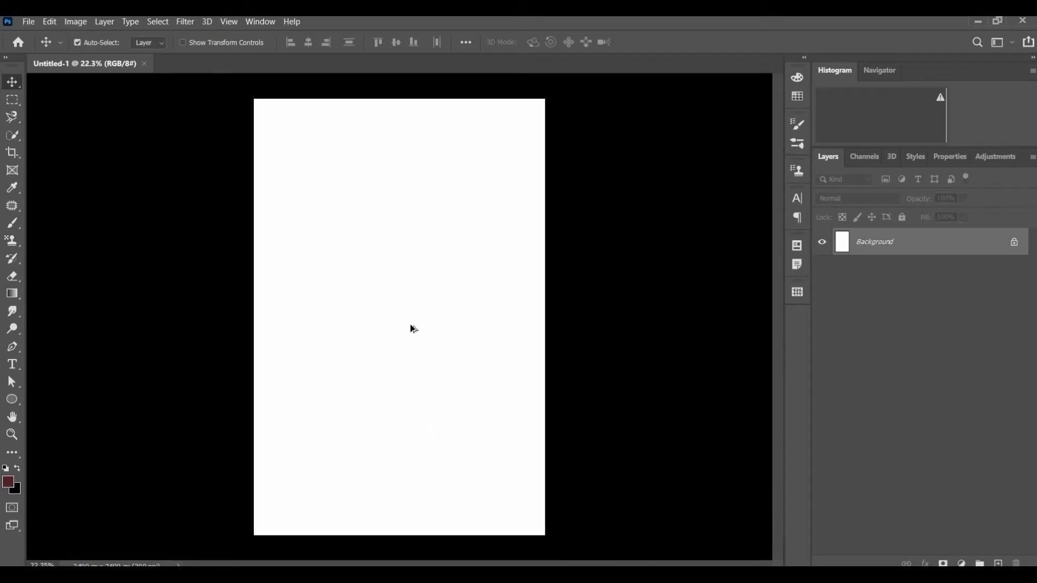
{"action": "scroll", "coordinate": [410, 325], "scroll_direction": "up", "scroll_amount": 1}
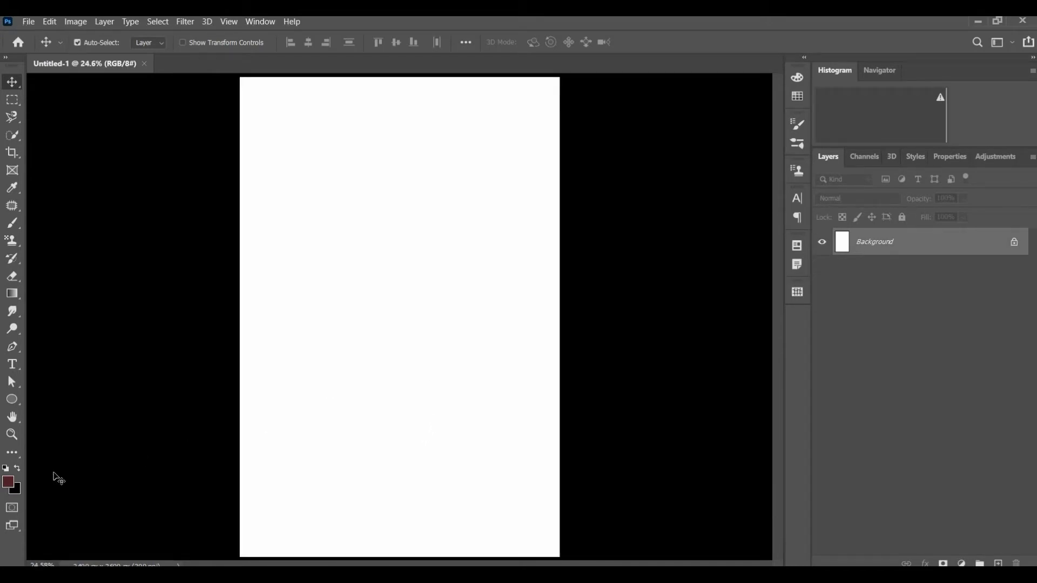
{"action": "key", "text": "alt+BackSpace"}
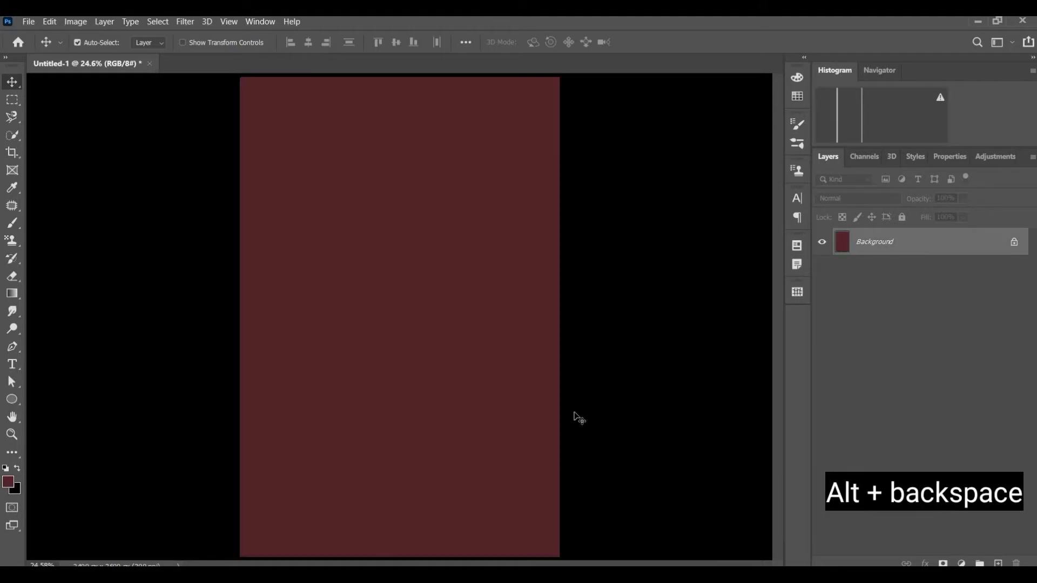
{"action": "scroll", "coordinate": [273, 355], "scroll_direction": "down", "scroll_amount": 1}
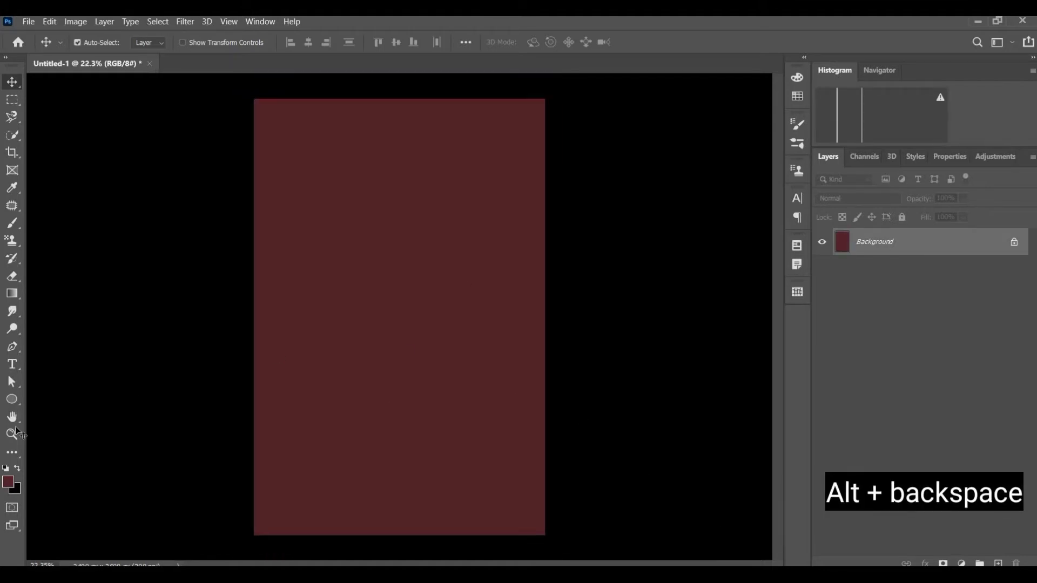
{"action": "left_click", "coordinate": [8, 483]}
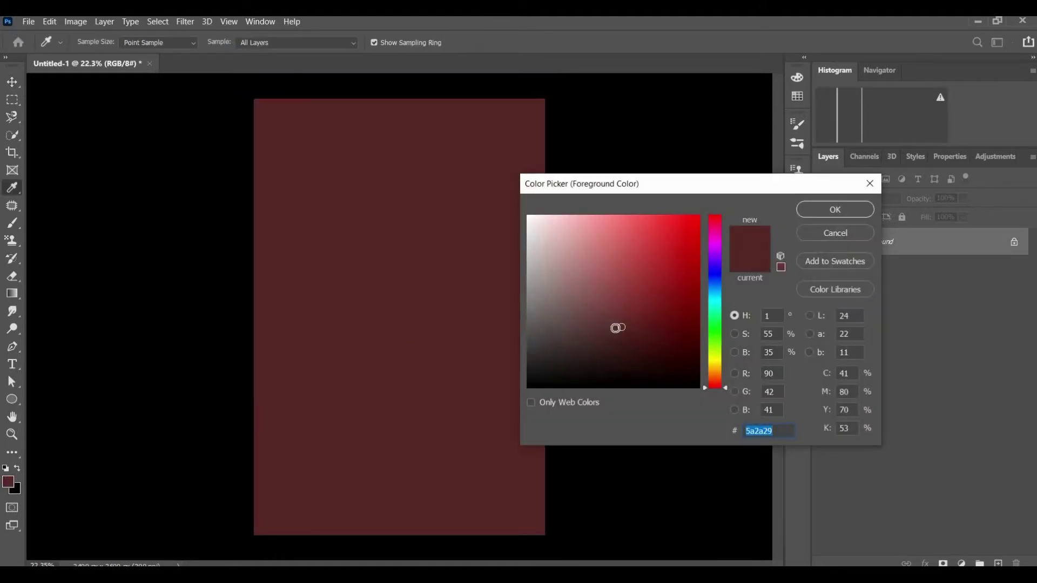
{"action": "left_click", "coordinate": [803, 241]}
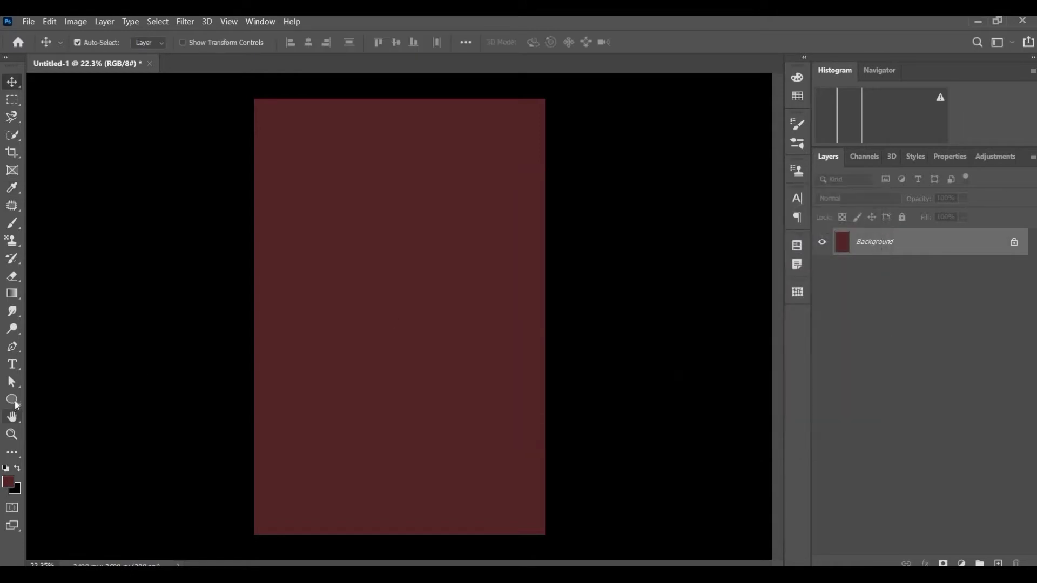
Draw a circle about 1528 px wide over the canvas's right edge, with a black fill and a 30 px white stroke
{"action": "left_click", "coordinate": [12, 400]}
{"action": "left_click_drag", "start_coordinate": [378, 220], "coordinate": [561, 423]}
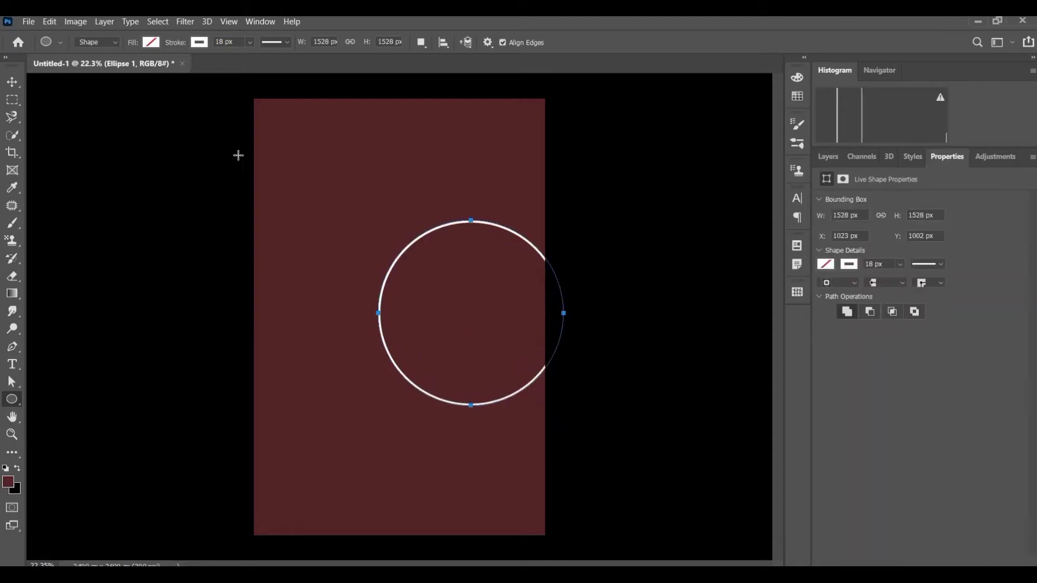
{"action": "left_click", "coordinate": [152, 43]}
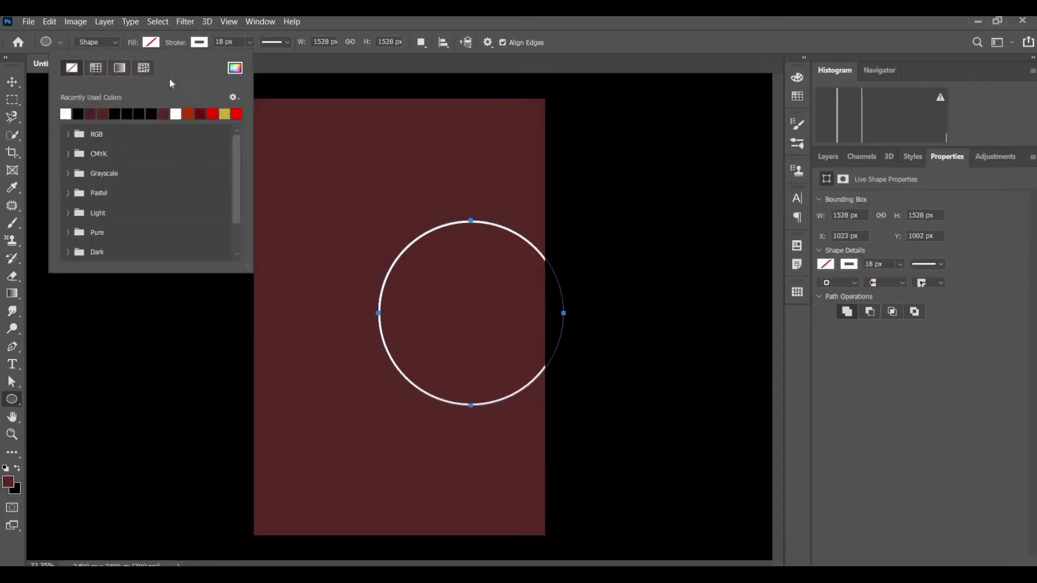
{"action": "left_click", "coordinate": [118, 113]}
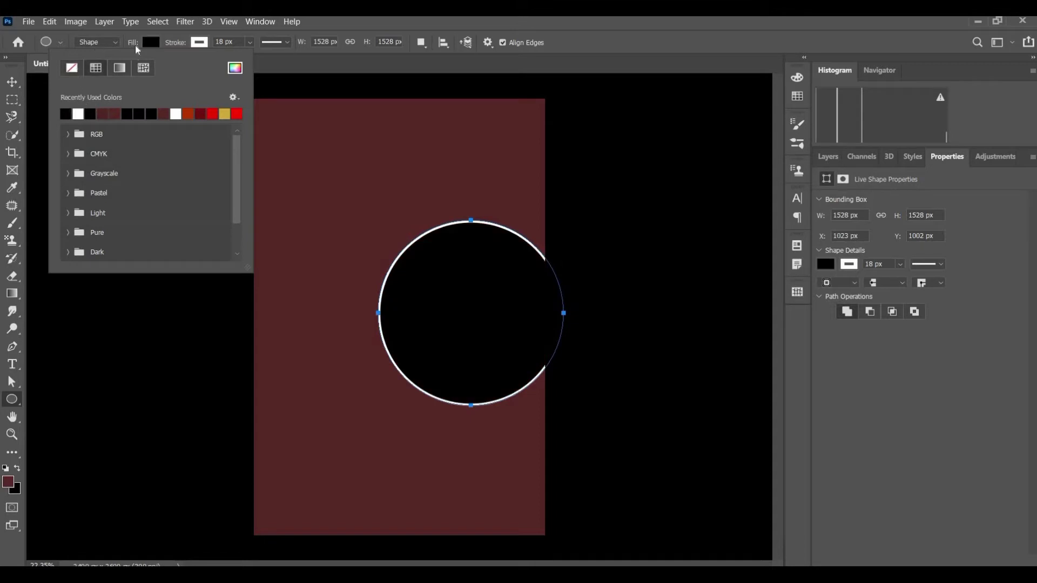
{"action": "left_click", "coordinate": [183, 46]}
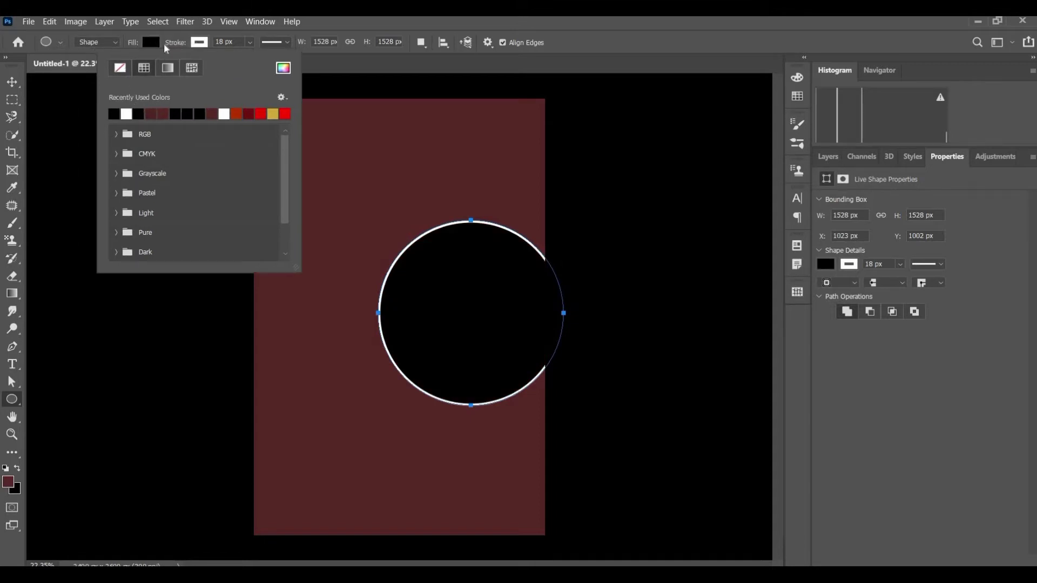
{"action": "left_click", "coordinate": [172, 46]}
{"action": "mouse_move", "coordinate": [172, 45]}
{"action": "left_mouse_down"}
{"action": "mouse_move", "coordinate": [201, 52]}
{"action": "mouse_move", "coordinate": [185, 56]}
{"action": "left_mouse_up"}
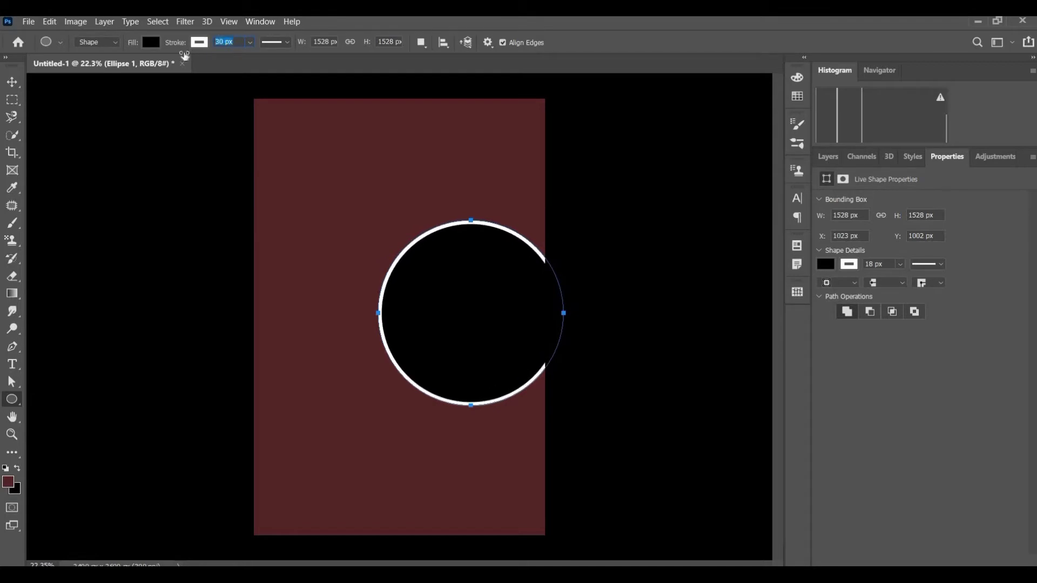
Move the circle up and to the right, to about X 1200 px, Y 631 px, running off the canvas's right edge
{"action": "left_click", "coordinate": [17, 84]}
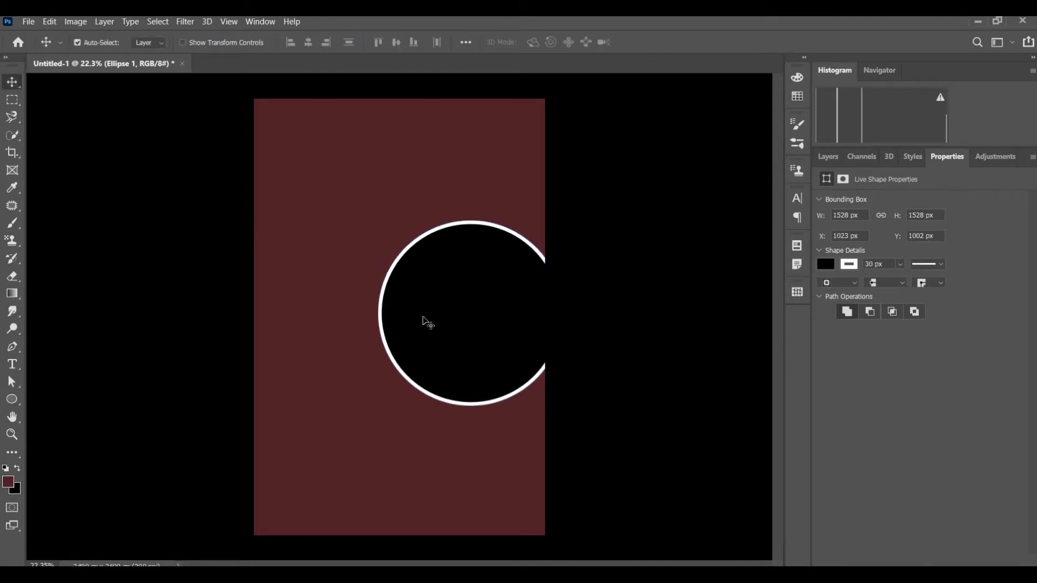
{"action": "left_click_drag", "start_coordinate": [446, 285], "coordinate": [469, 286]}
{"action": "key", "text": "ctrl+j"}
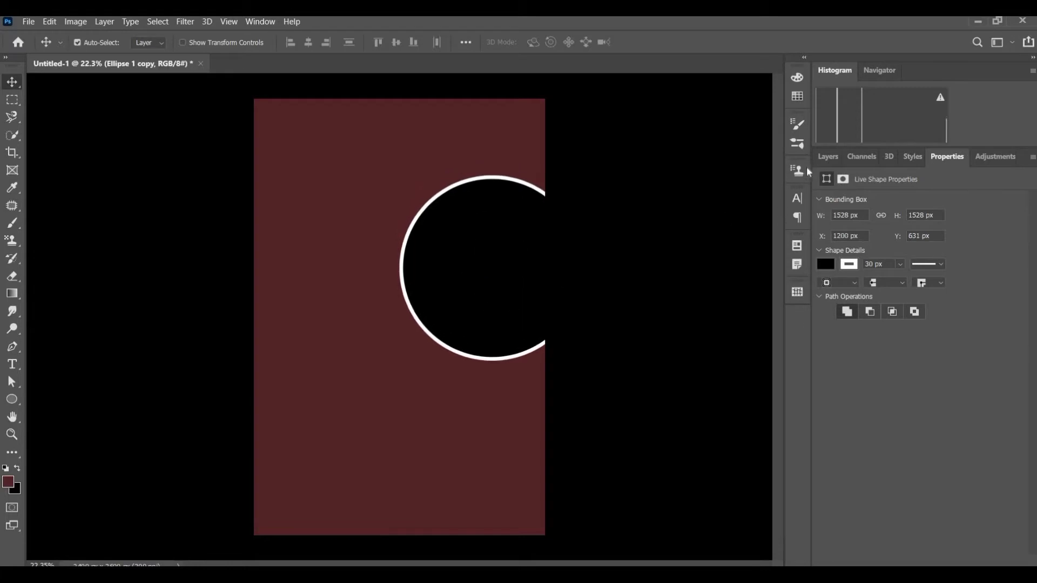
{"action": "key", "text": "ctrl+z"}
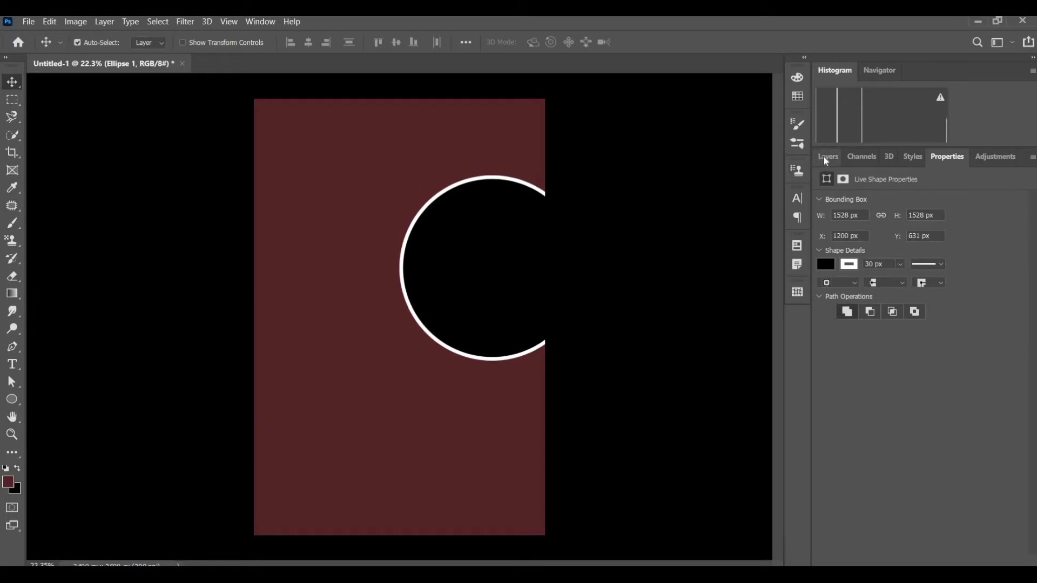
Duplicate the circle layer, scale the copy to about 81%, and place it lower left of the original, overlapping it
{"action": "left_click", "coordinate": [823, 155]}
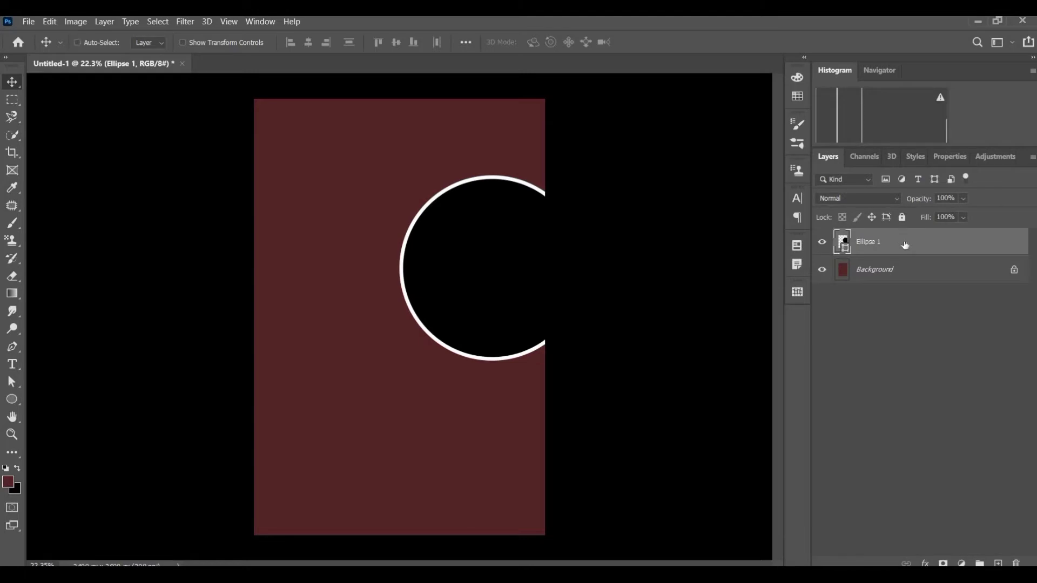
{"action": "key", "text": "ctrl+j"}
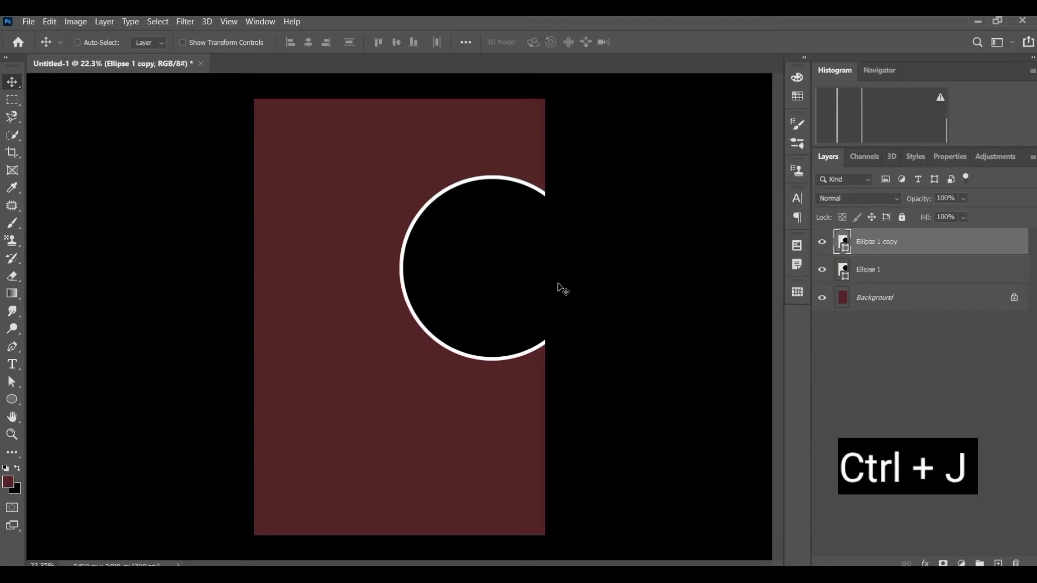
{"action": "key", "text": "ctrl+t"}
{"action": "mouse_move", "coordinate": [579, 183]}
{"action": "left_mouse_down"}
{"action": "mouse_move", "coordinate": [569, 218]}
{"action": "mouse_move", "coordinate": [565, 195]}
{"action": "left_mouse_up"}
{"action": "left_click_drag", "start_coordinate": [497, 255], "coordinate": [425, 290]}
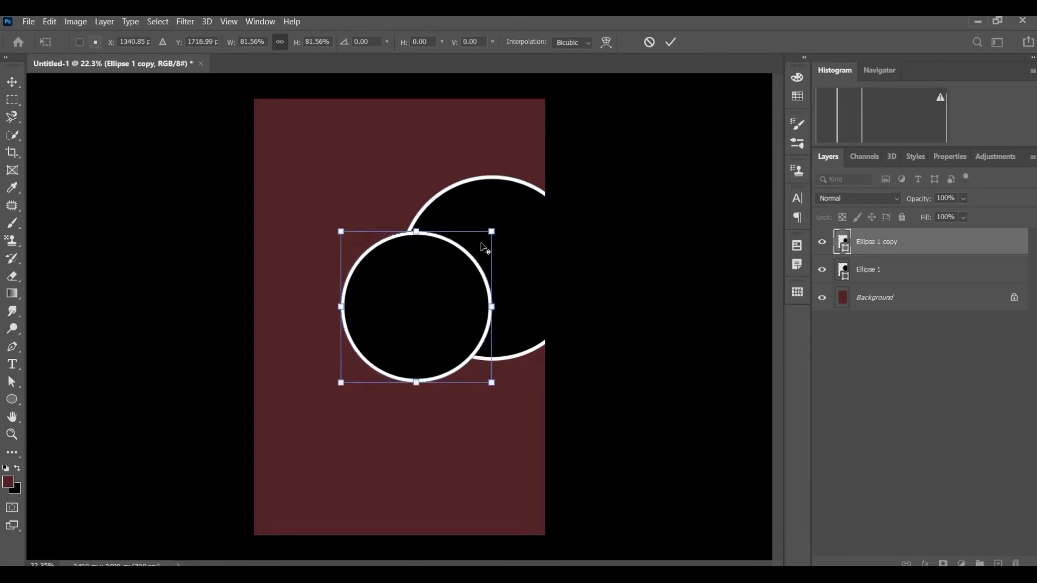
{"action": "left_click_drag", "start_coordinate": [494, 231], "coordinate": [492, 233]}
{"action": "left_click_drag", "start_coordinate": [437, 294], "coordinate": [434, 303]}
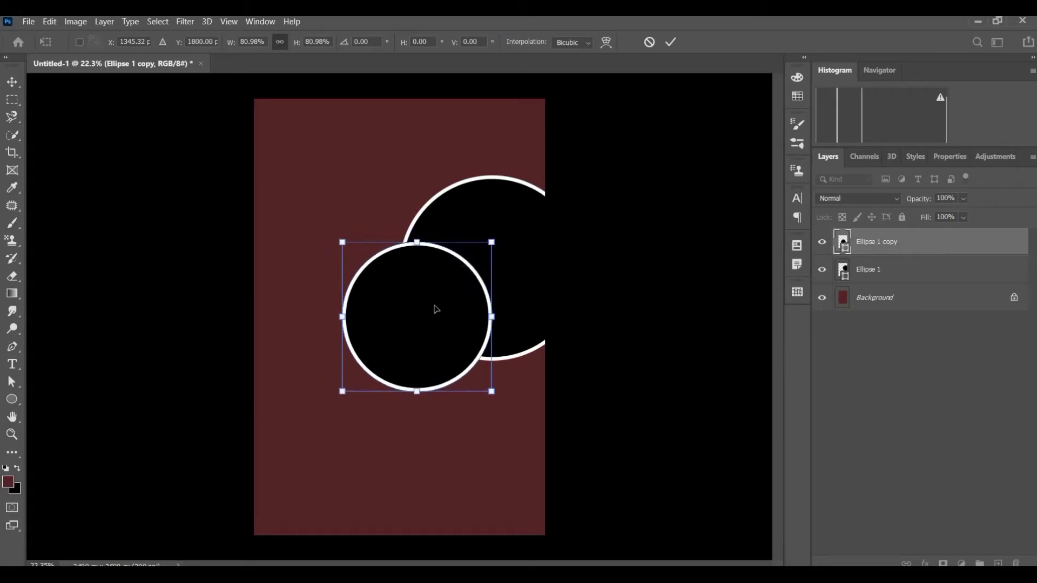
{"action": "key", "text": "Return"}
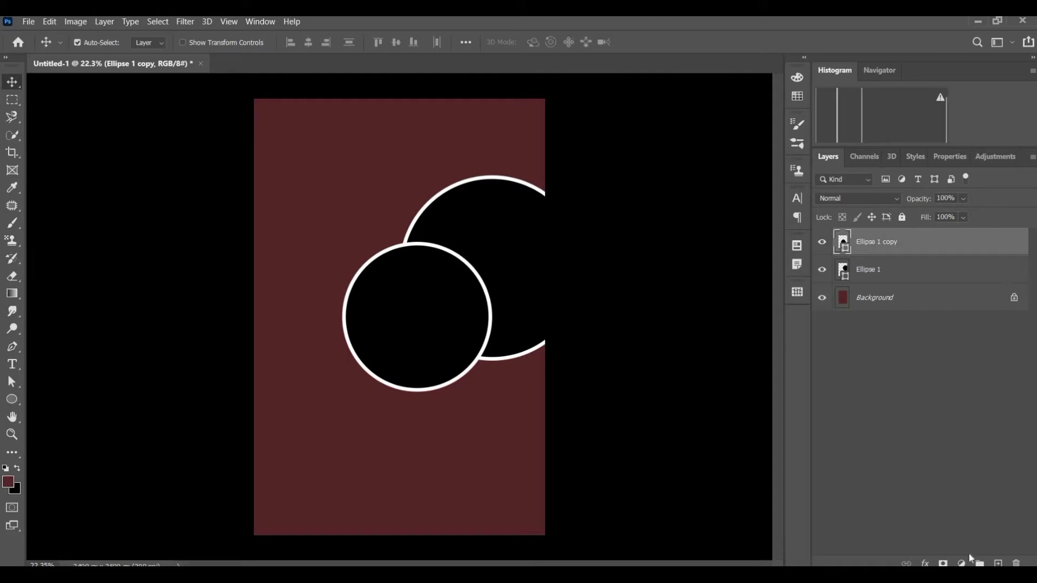
On a new layer, draw a closed Pen path around the canvas's upper half with a curved lower edge rising to the right
{"action": "left_click", "coordinate": [997, 563]}
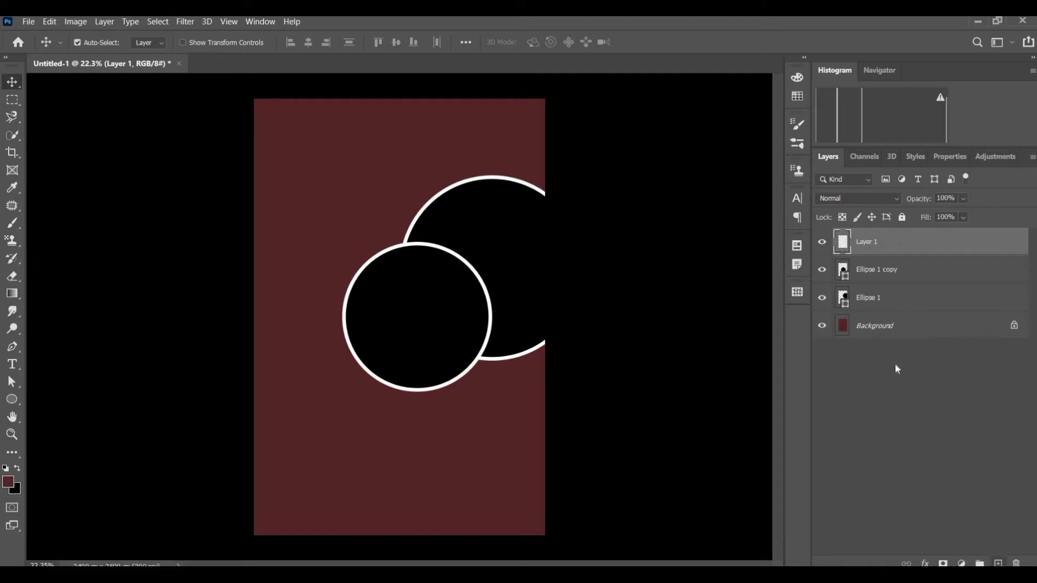
{"action": "left_click", "coordinate": [13, 348]}
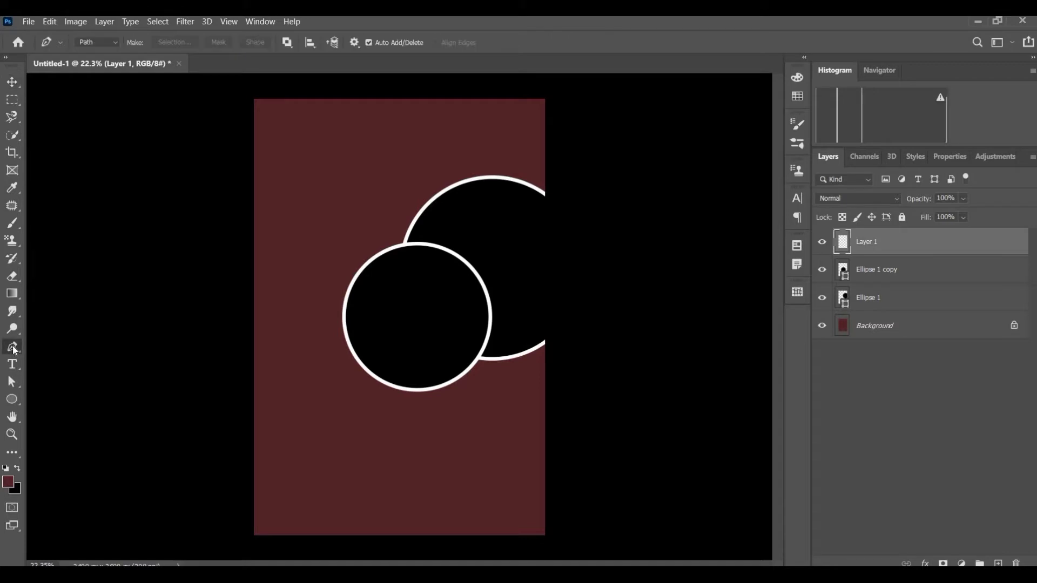
{"action": "left_click", "coordinate": [245, 319]}
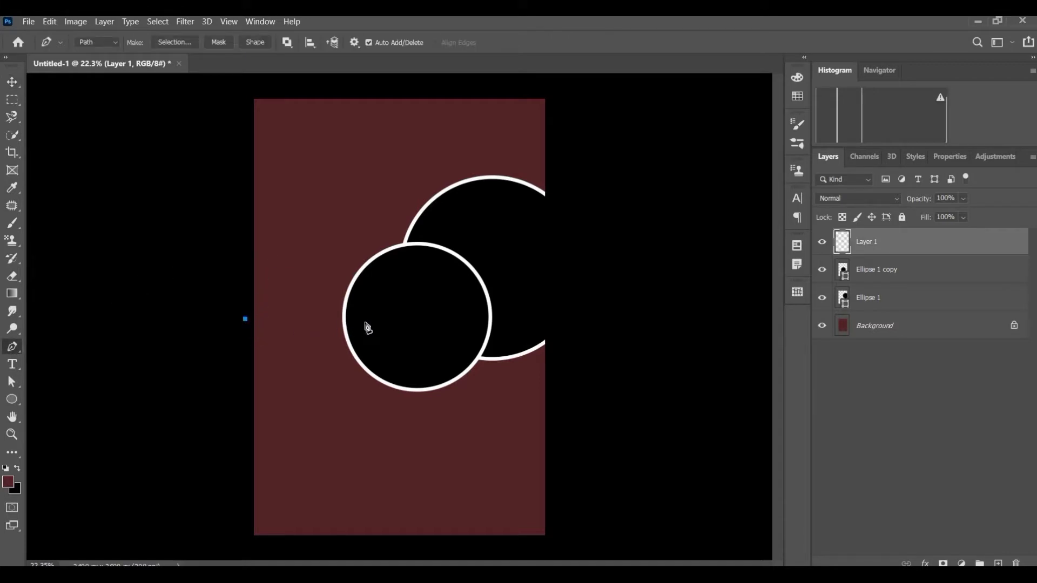
{"action": "left_click_drag", "start_coordinate": [366, 323], "coordinate": [450, 300]}
{"action": "left_click", "coordinate": [618, 270]}
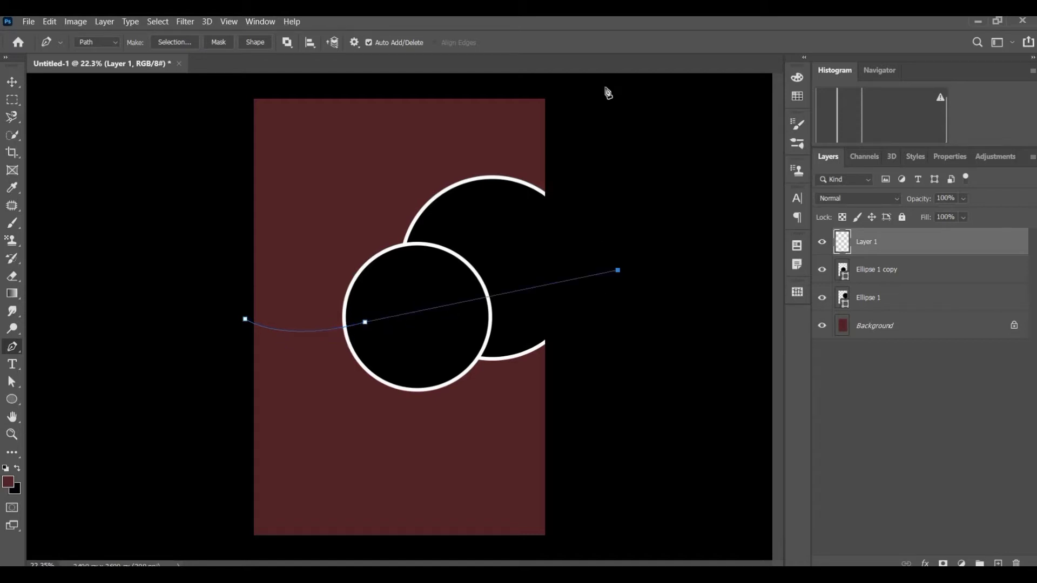
{"action": "left_click", "coordinate": [605, 87]}
{"action": "left_click", "coordinate": [237, 85]}
{"action": "left_click", "coordinate": [245, 323]}
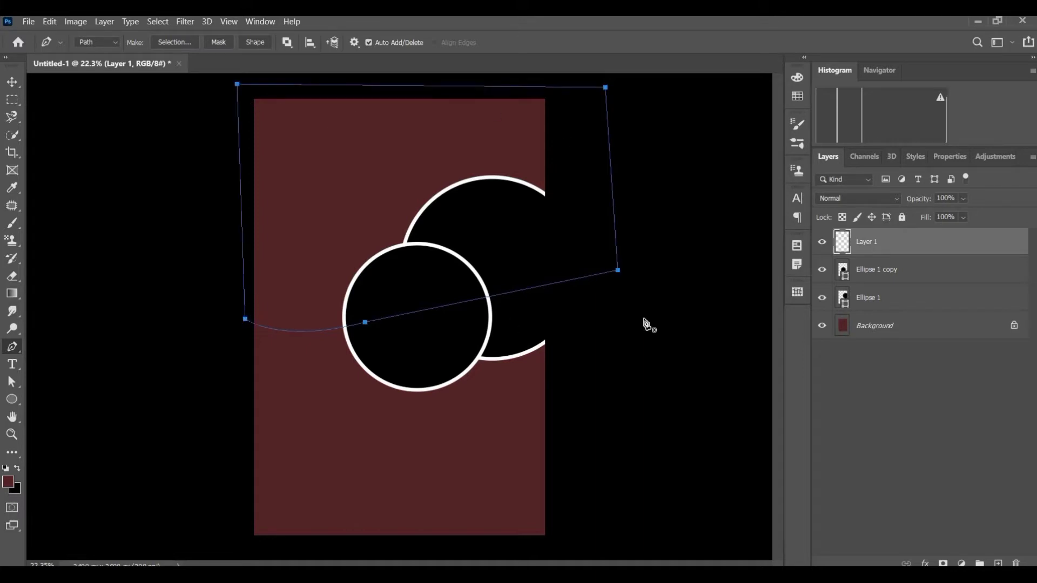
Fill the path's area with the black background colour and move its layer below both circle layers
{"action": "key", "text": "ctrl+Return"}
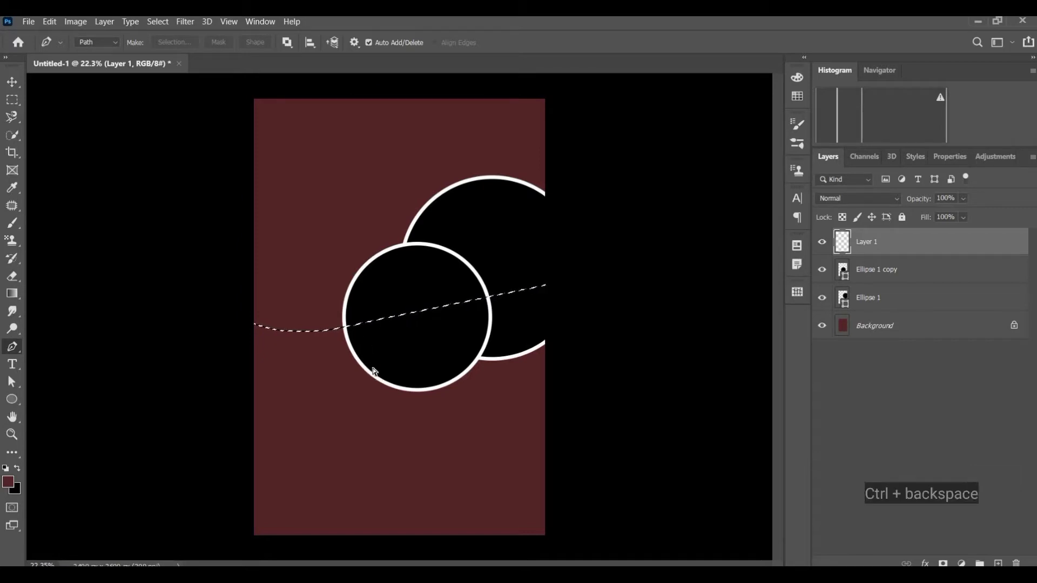
{"action": "key", "text": "ctrl+BackSpace"}
{"action": "key", "text": "ctrl+d"}
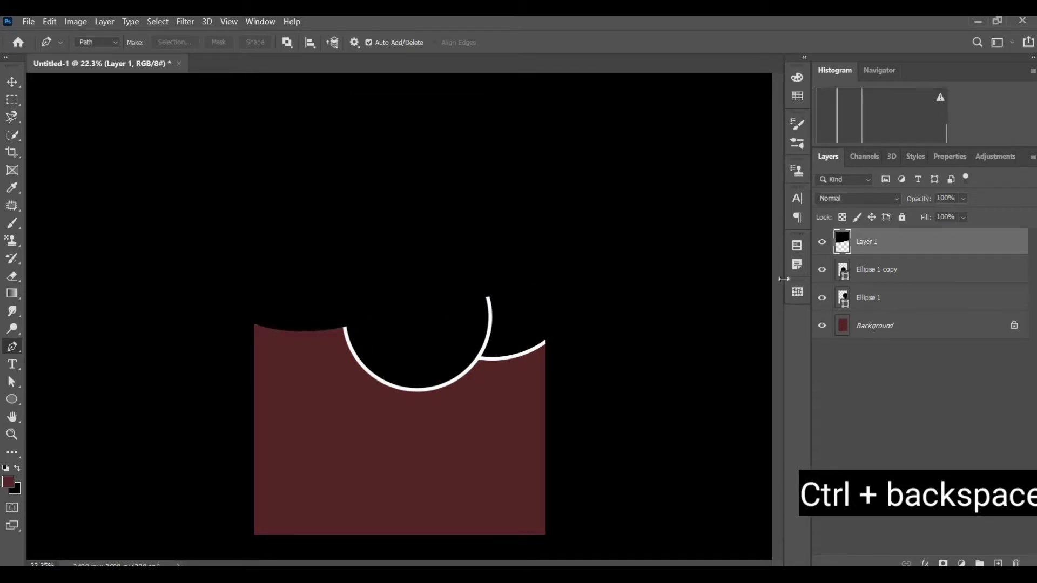
{"action": "left_click_drag", "start_coordinate": [889, 253], "coordinate": [891, 312]}
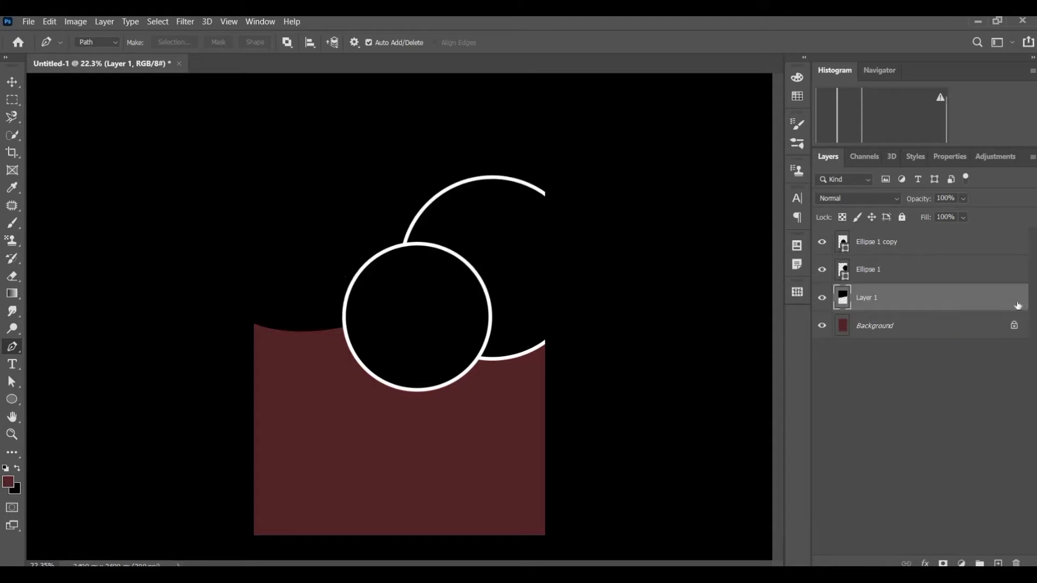
Add a Gradient Overlay to the filled shape on Layer 1 and make its first and middle colour stops dark red
{"action": "double_click", "coordinate": [945, 300]}
{"action": "scroll", "coordinate": [626, 416], "scroll_direction": "down", "scroll_amount": 5}
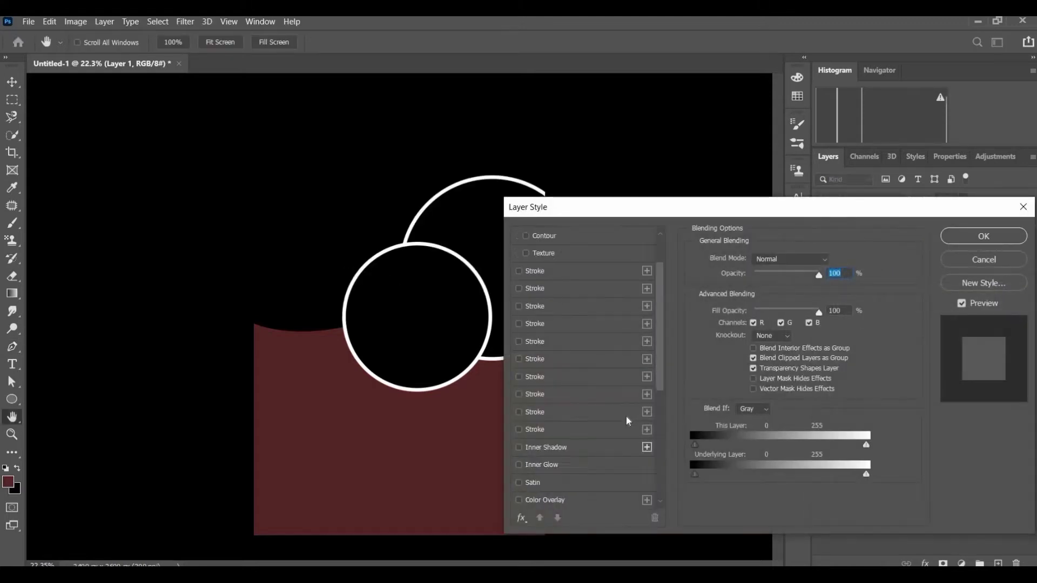
{"action": "scroll", "coordinate": [617, 433], "scroll_direction": "down", "scroll_amount": 1}
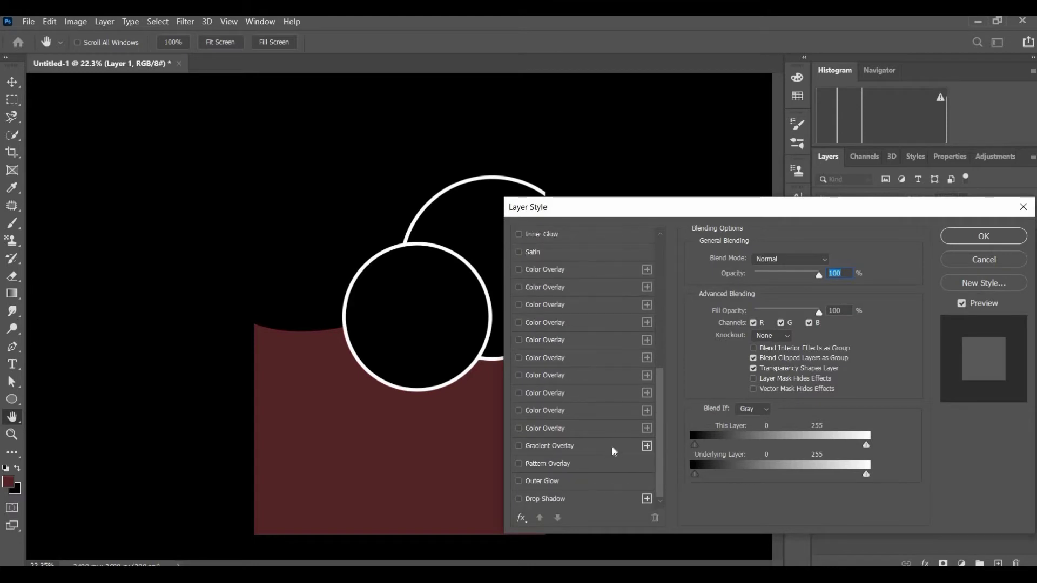
{"action": "left_click", "coordinate": [612, 446]}
{"action": "left_click", "coordinate": [748, 295]}
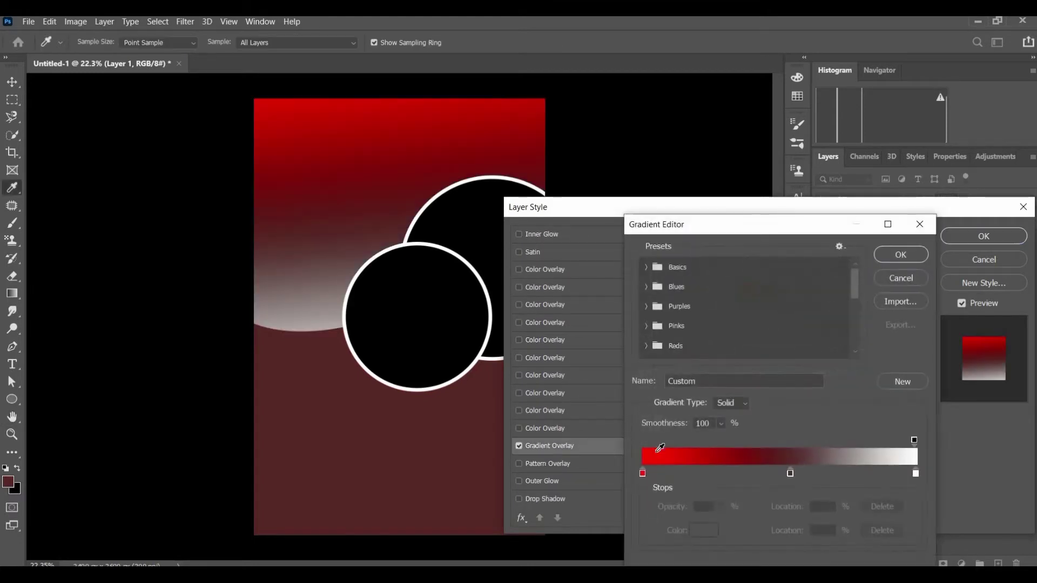
{"action": "left_click", "coordinate": [643, 474]}
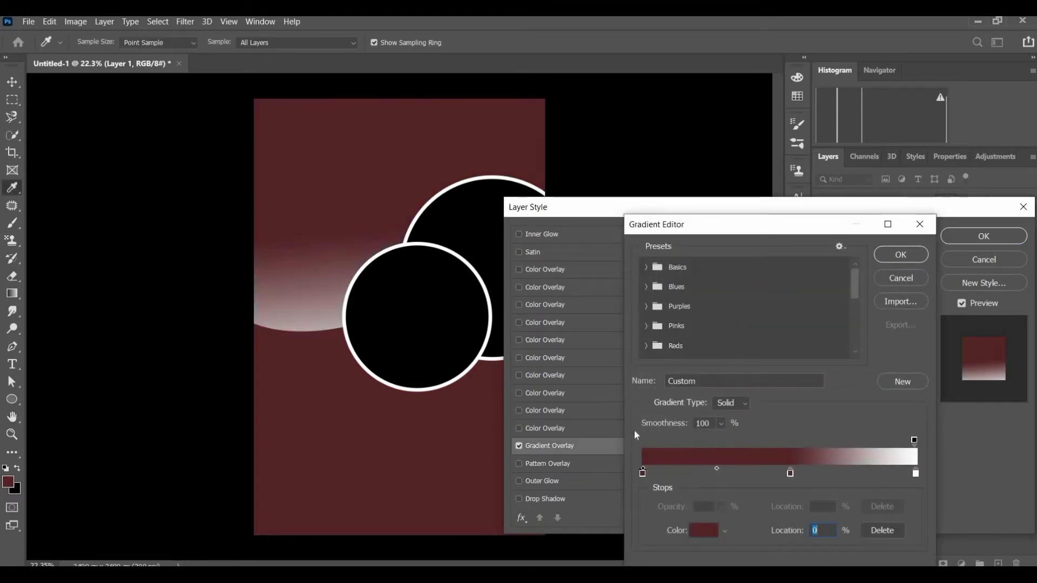
Set the gradient's end stop to black (000000) and move the middle stop to location 39%
{"action": "left_click", "coordinate": [915, 473]}
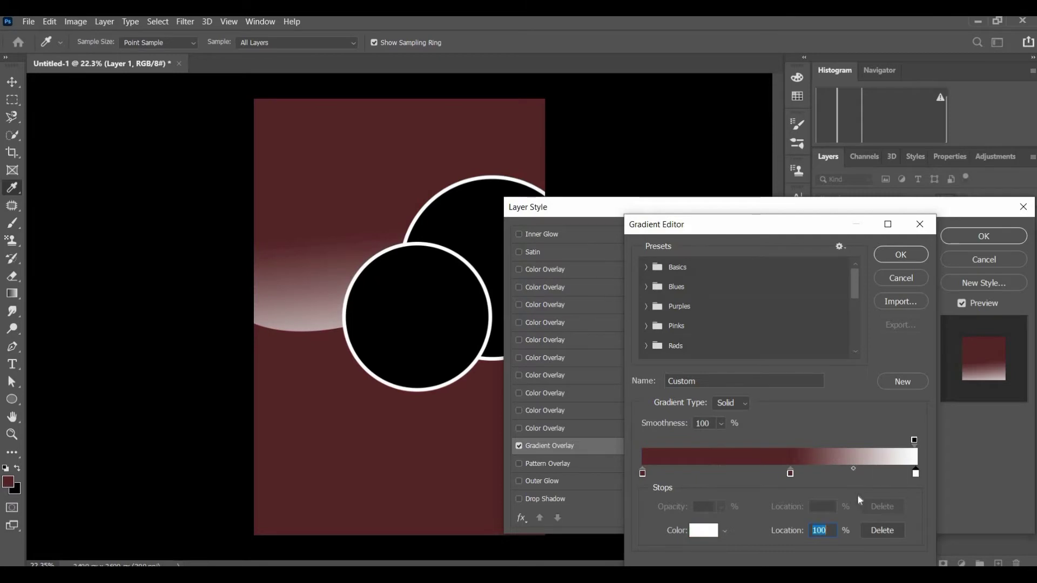
{"action": "left_click", "coordinate": [703, 531]}
{"action": "left_click_drag", "start_coordinate": [681, 381], "coordinate": [705, 391]}
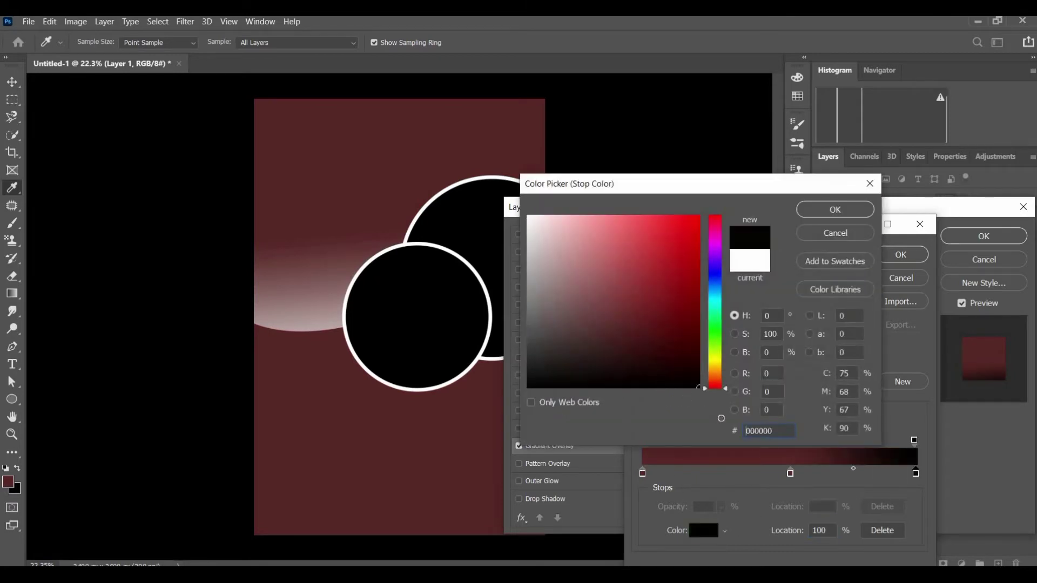
{"action": "left_click", "coordinate": [846, 213]}
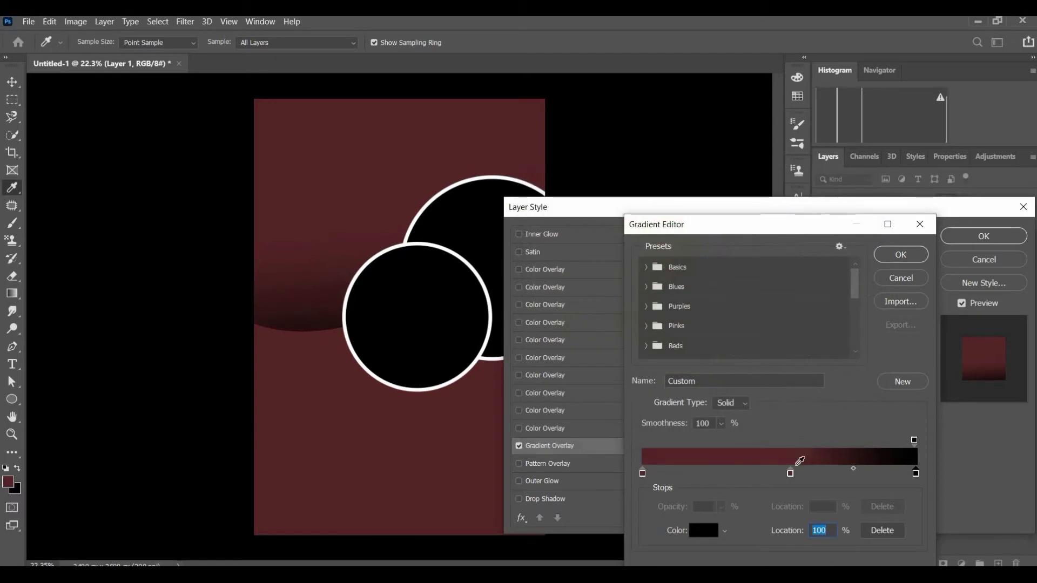
{"action": "left_click_drag", "start_coordinate": [789, 474], "coordinate": [739, 472]}
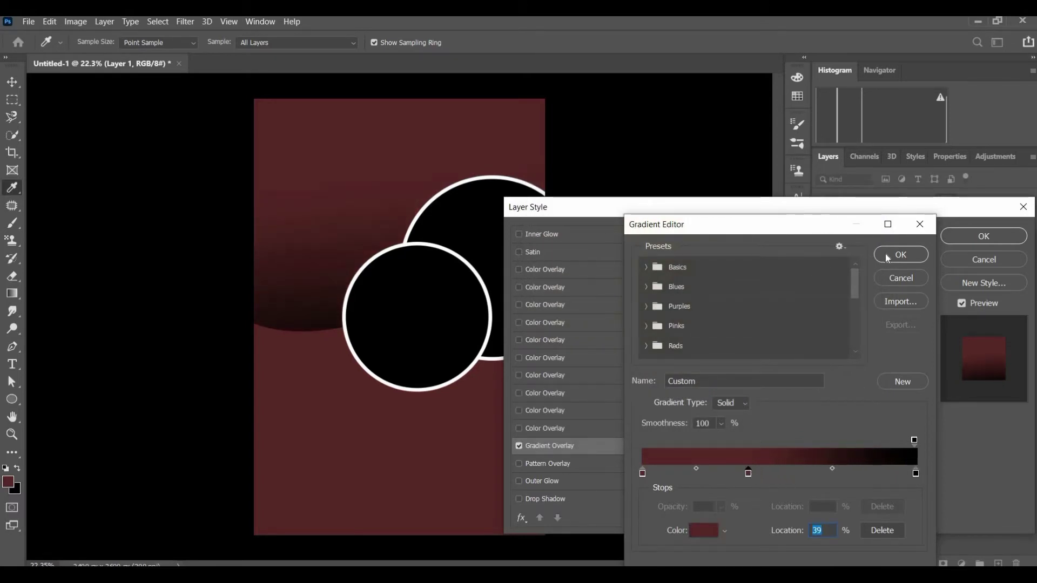
Set the Gradient Overlay's angle to 95° and fill the Background layer with black
{"action": "left_click_drag", "start_coordinate": [748, 329], "coordinate": [753, 320]}
{"action": "left_click", "coordinate": [965, 239]}
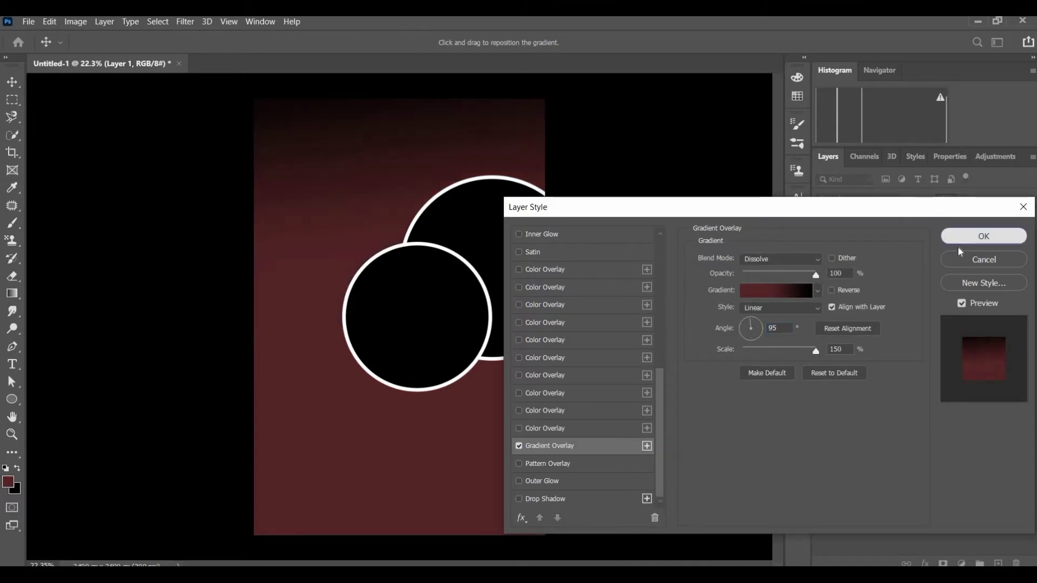
{"action": "left_click", "coordinate": [889, 355]}
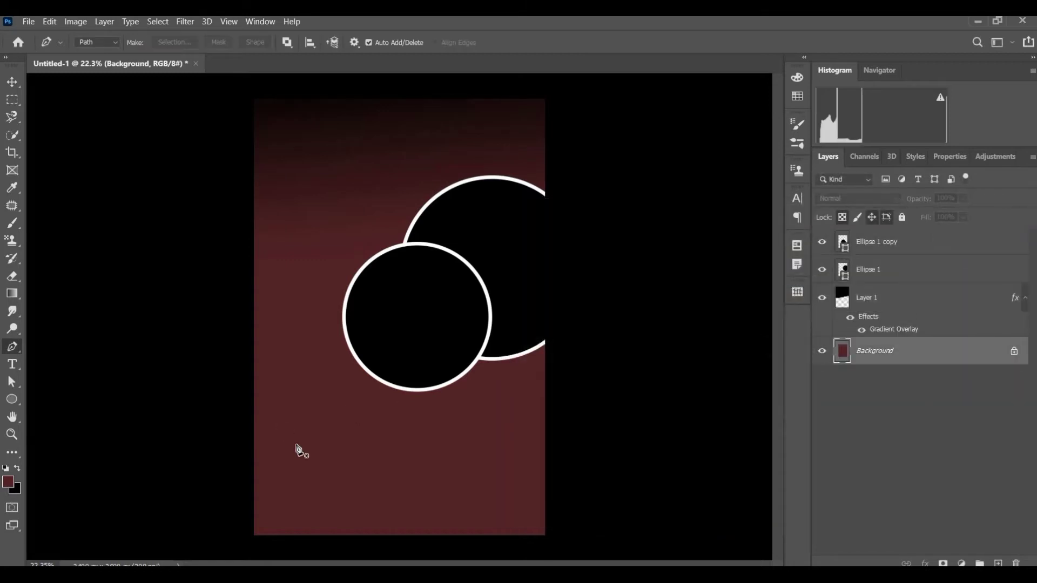
{"action": "key", "text": "ctrl+BackSpace"}
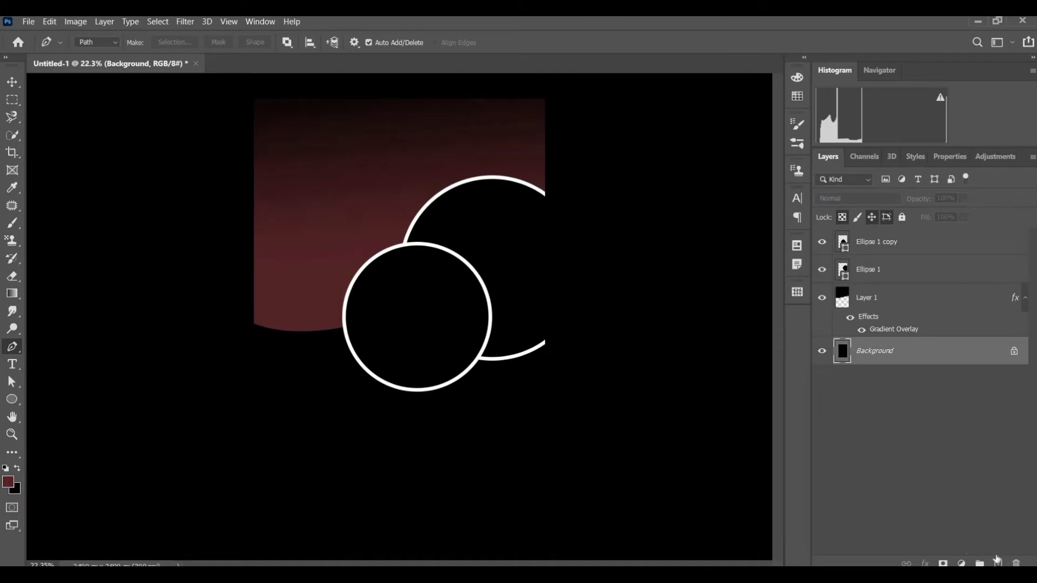
On a new layer above the Background, draw a closed Pen path around the canvas's bottom strip with a wavy upper edge rising to the right
{"action": "left_click", "coordinate": [997, 562]}
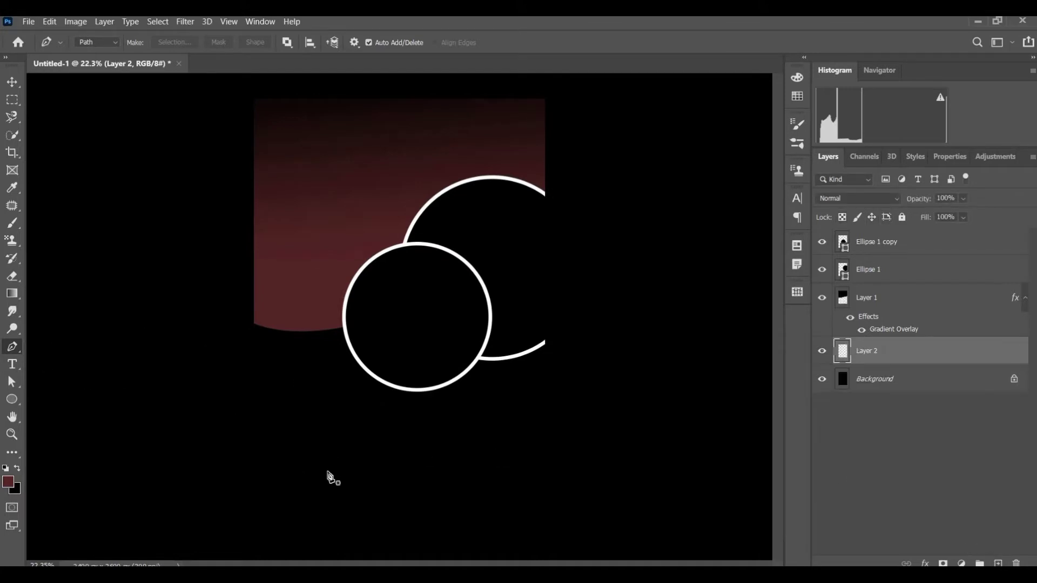
{"action": "scroll", "coordinate": [338, 468], "scroll_direction": "down", "scroll_amount": 1}
{"action": "scroll", "coordinate": [339, 469], "scroll_direction": "down", "scroll_amount": 3}
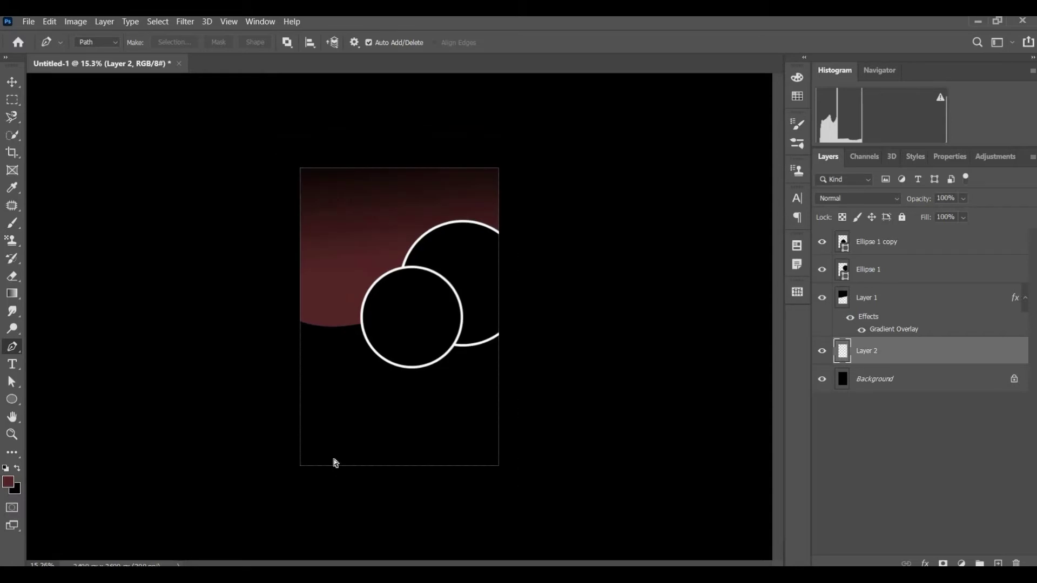
{"action": "left_click", "coordinate": [300, 439]}
{"action": "left_click_drag", "start_coordinate": [386, 428], "coordinate": [435, 415]}
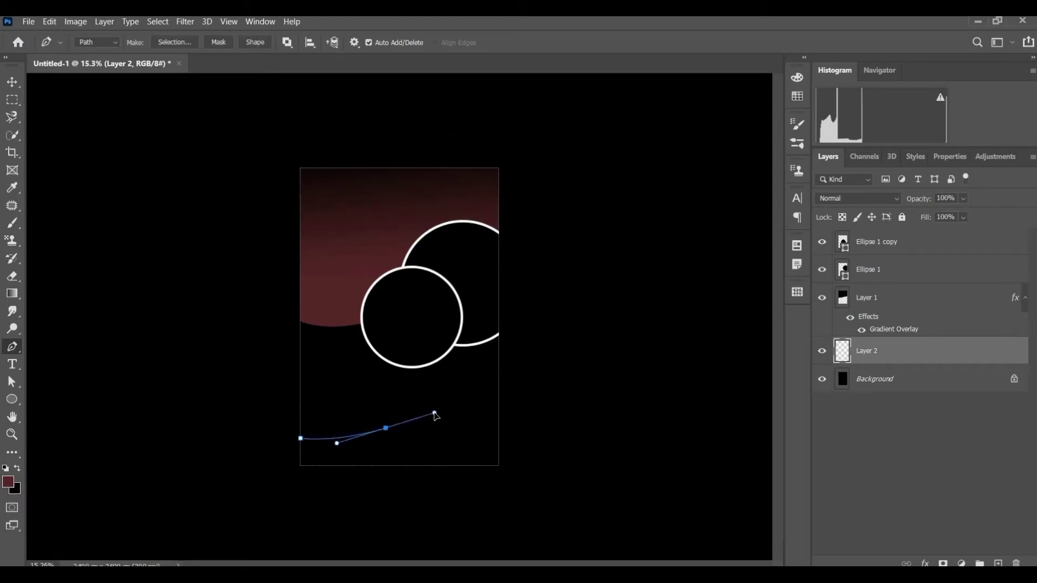
{"action": "left_click", "coordinate": [386, 427]}
{"action": "left_click_drag", "start_coordinate": [517, 428], "coordinate": [557, 456]}
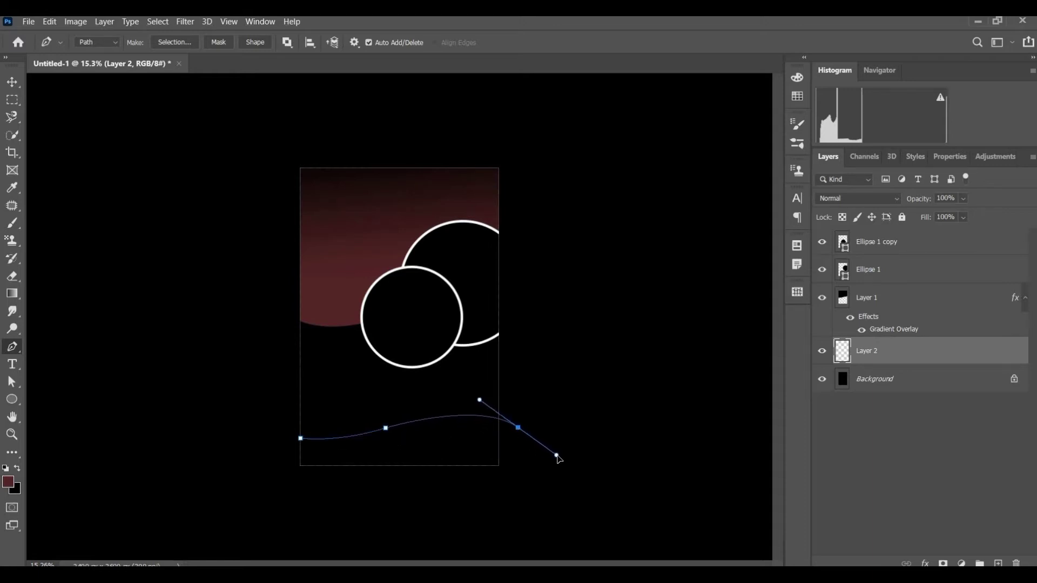
{"action": "left_click", "coordinate": [519, 429]}
{"action": "left_click", "coordinate": [518, 474]}
{"action": "left_click", "coordinate": [291, 484]}
{"action": "left_click", "coordinate": [284, 456]}
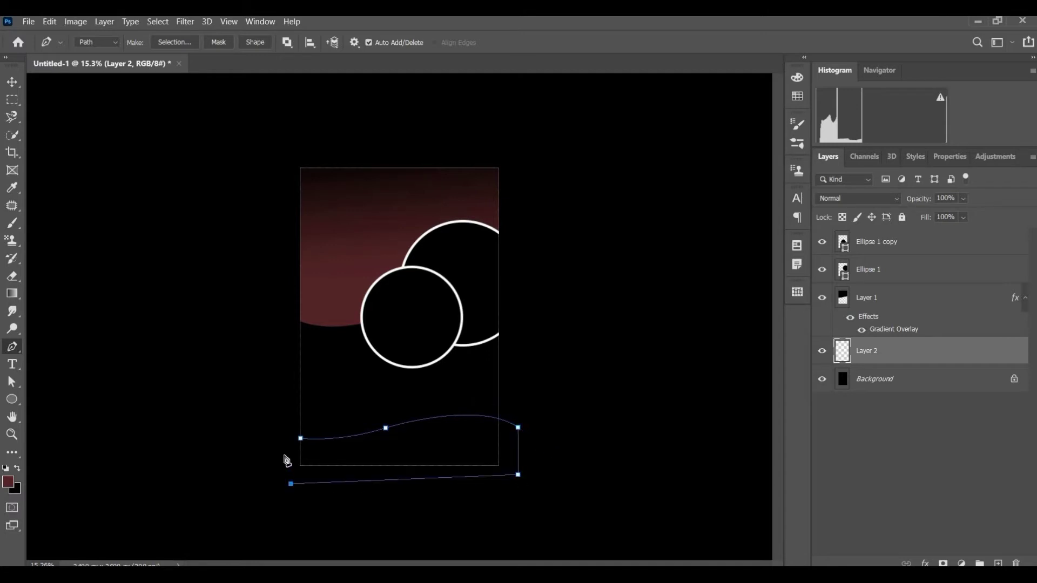
{"action": "left_click", "coordinate": [301, 440]}
Turn the wavy path into a selection, fill it with the dark red foreground colour and deselect
{"action": "key", "text": "ctrl+Return"}
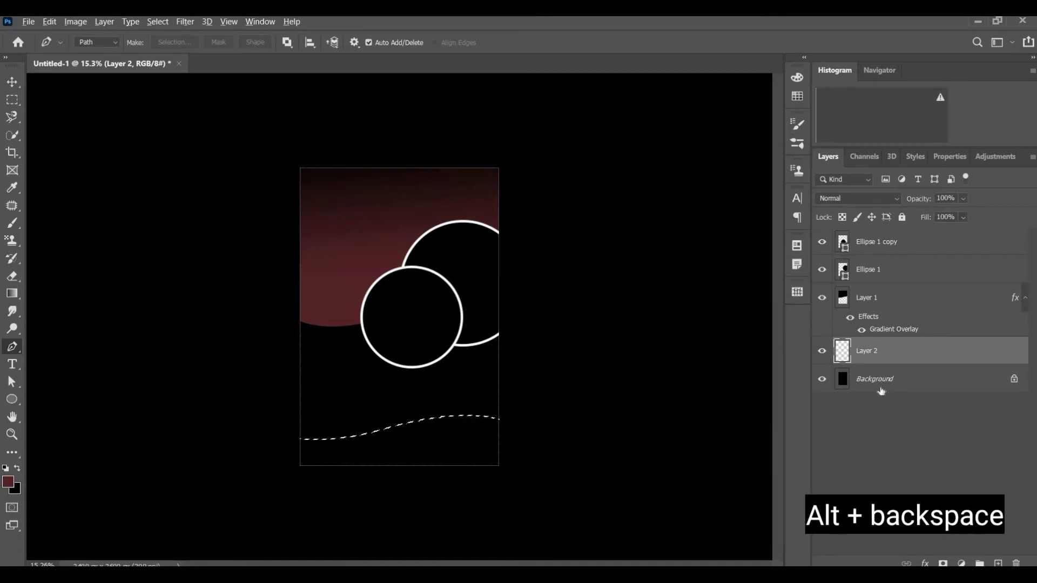
{"action": "key", "text": "alt+BackSpace"}
{"action": "key", "text": "ctrl+d"}
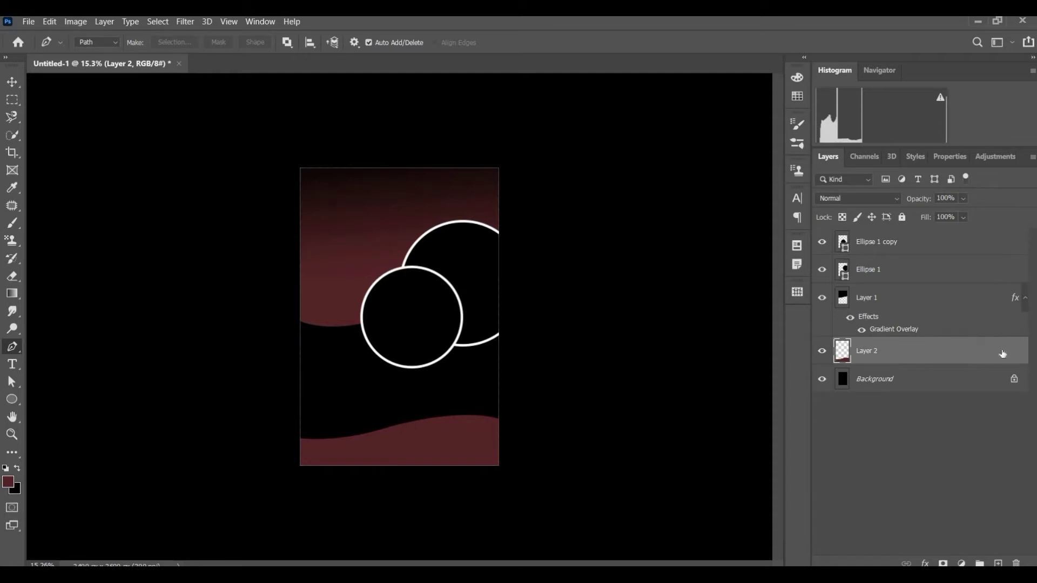
Add a Gradient Overlay to the wavy bottom shape on Layer 2, using the dark red to black gradient at an angle of 96°
{"action": "double_click", "coordinate": [978, 353]}
{"action": "scroll", "coordinate": [556, 433], "scroll_direction": "down", "scroll_amount": 10}
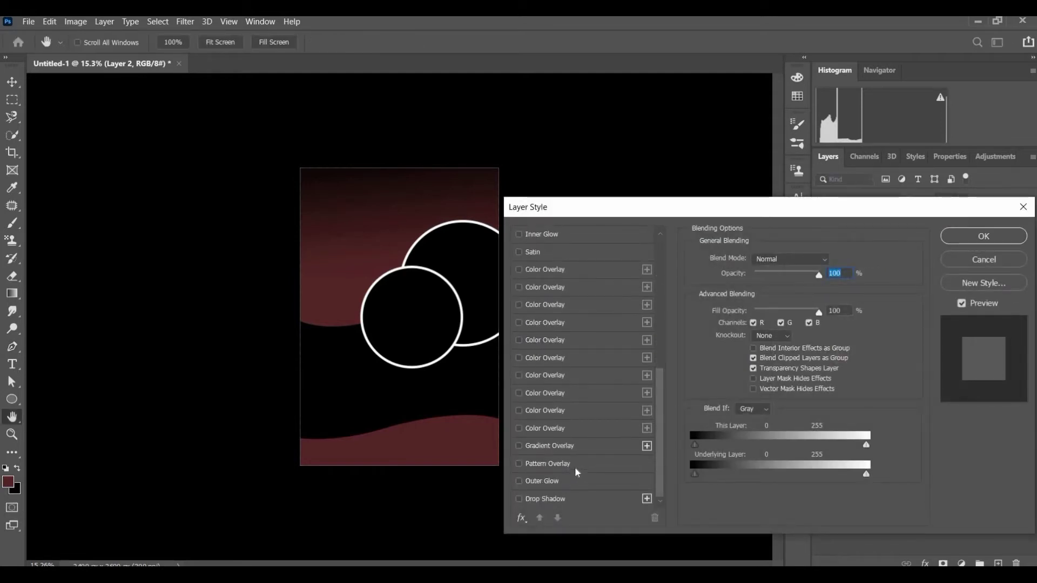
{"action": "left_click", "coordinate": [592, 445]}
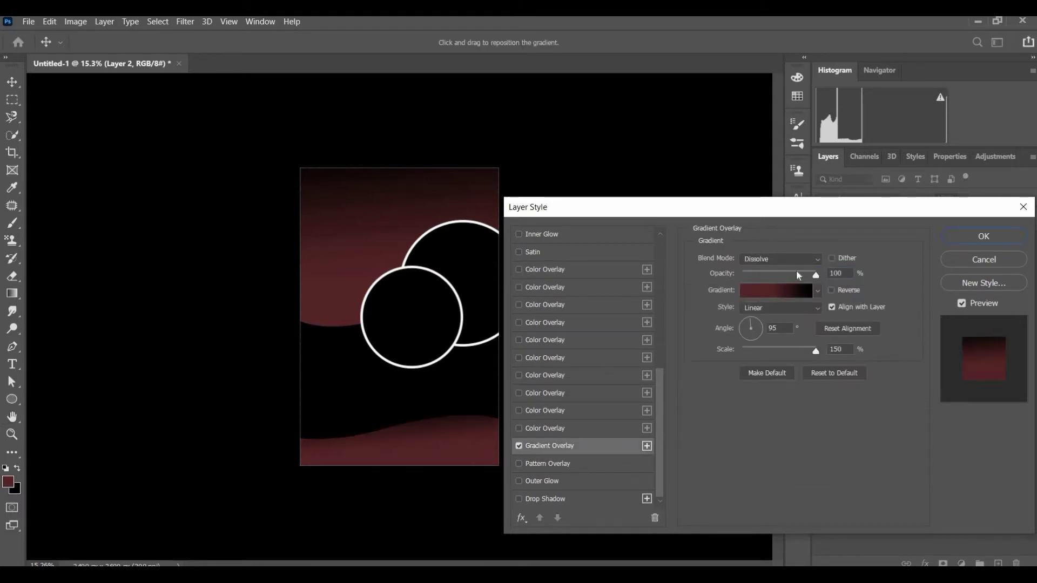
{"action": "left_click", "coordinate": [750, 319]}
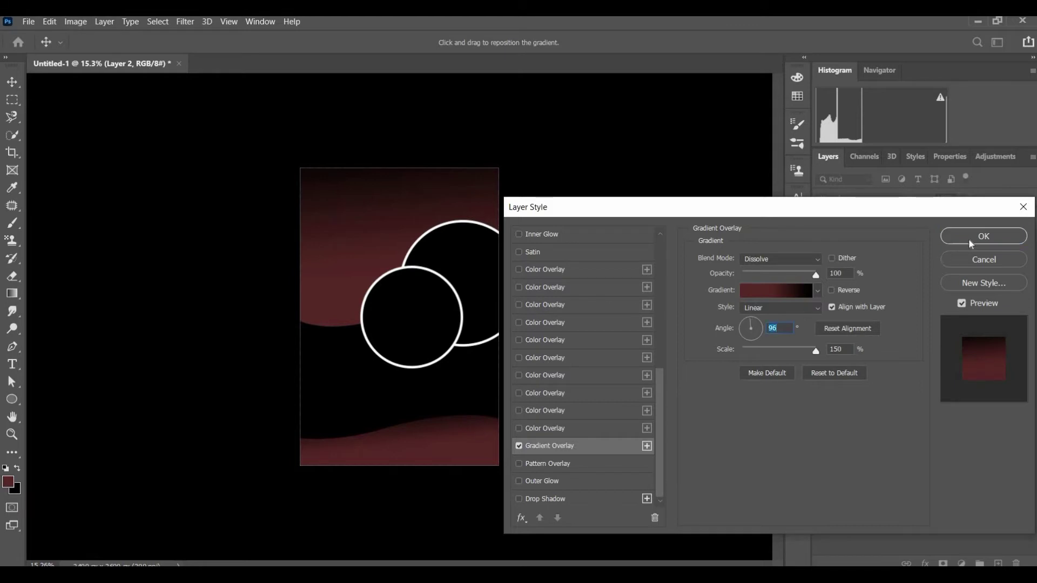
{"action": "left_click", "coordinate": [968, 238]}
Open stol-doski-orekhi-skorlupa-gretskii-orekh-stakanchik-morozhe from the Desktop and convert its background into an editable layer
{"action": "scroll", "coordinate": [445, 391], "scroll_direction": "up", "scroll_amount": 2}
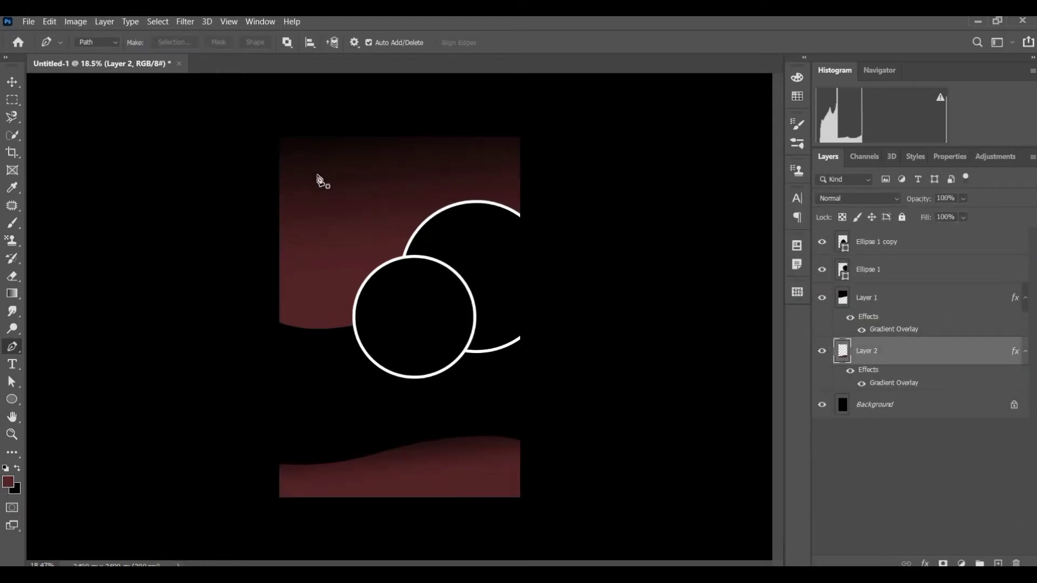
{"action": "key", "text": "ctrl+o"}
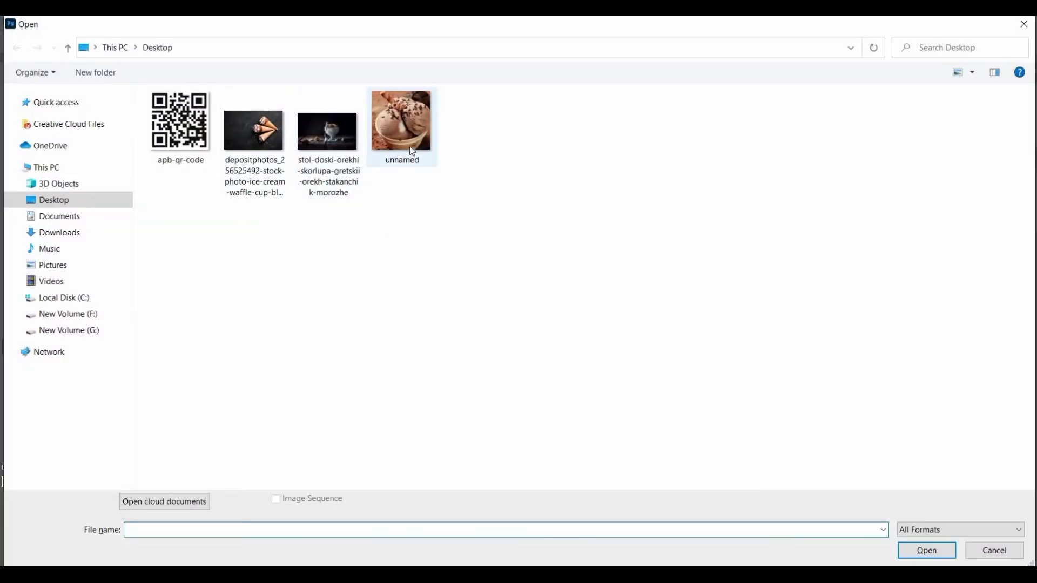
{"action": "left_click", "coordinate": [350, 153]}
{"action": "double_click", "coordinate": [350, 154]}
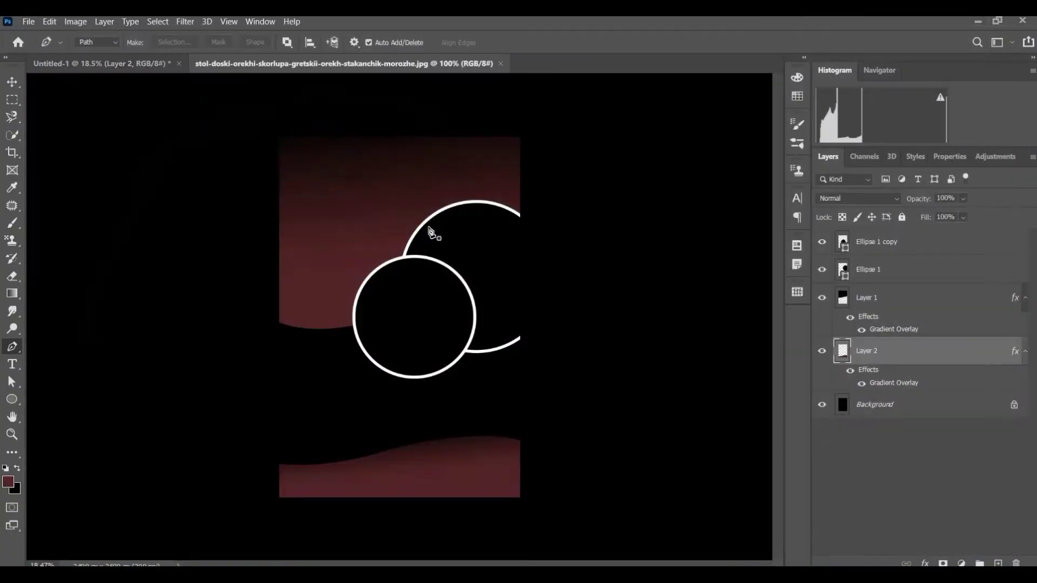
{"action": "double_click", "coordinate": [941, 239]}
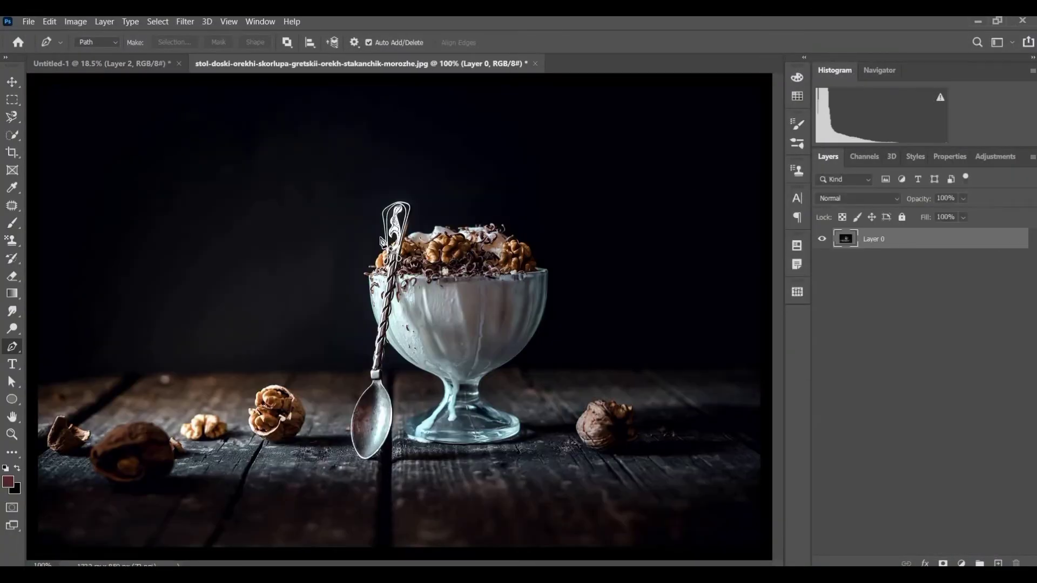
Copy the ice cream glass photo into the Untitled-1 poster document with the Move tool
{"action": "key", "text": "v"}
{"action": "left_click_drag", "start_coordinate": [368, 236], "coordinate": [333, 247]}
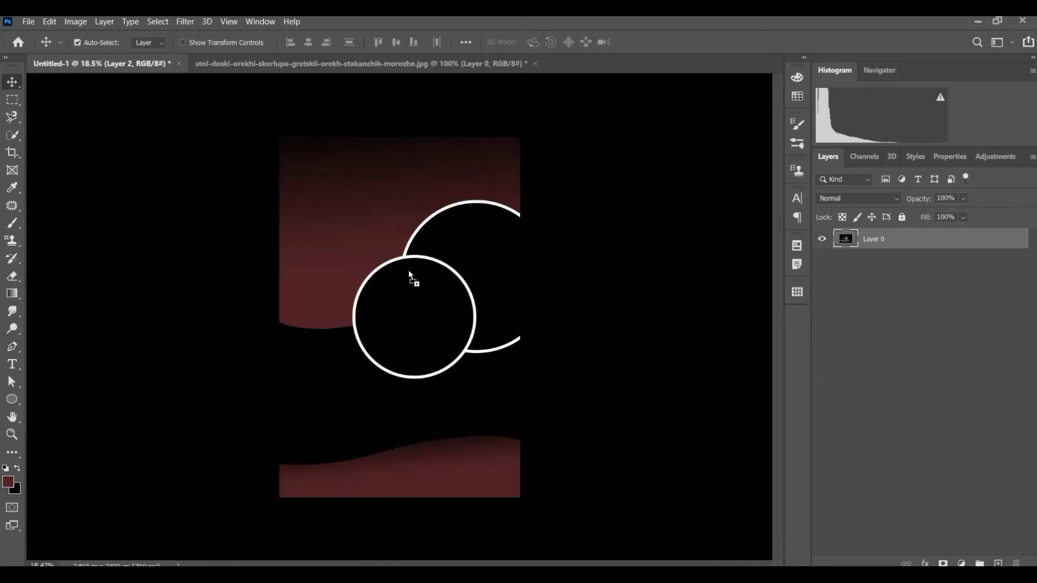
{"action": "left_click_drag", "start_coordinate": [409, 272], "coordinate": [409, 271]}
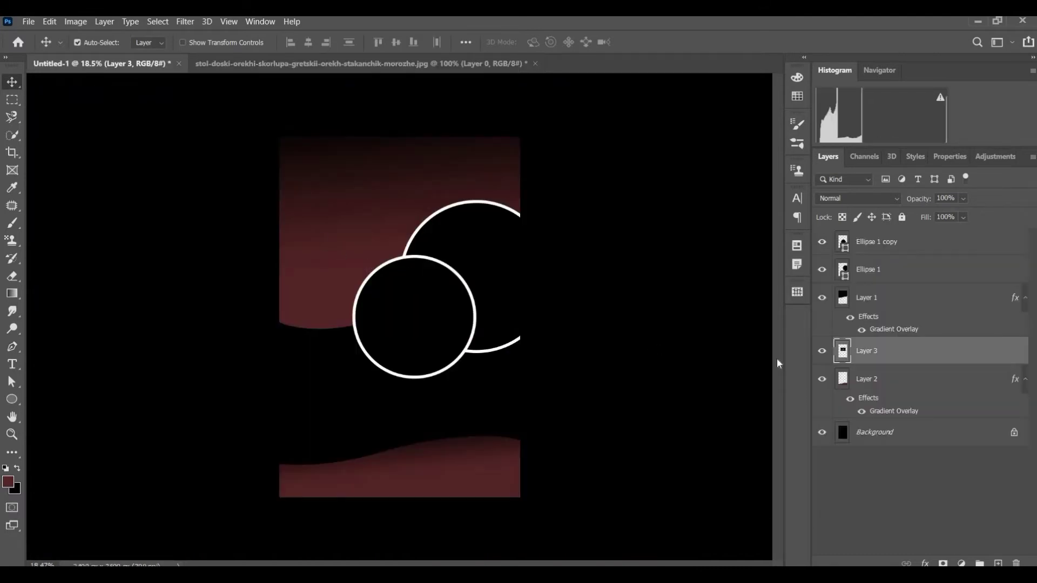
Identify the larger circle's layer by toggling its visibility and place the photo's layer directly above Ellipse 1
{"action": "left_click_drag", "start_coordinate": [870, 358], "coordinate": [857, 242]}
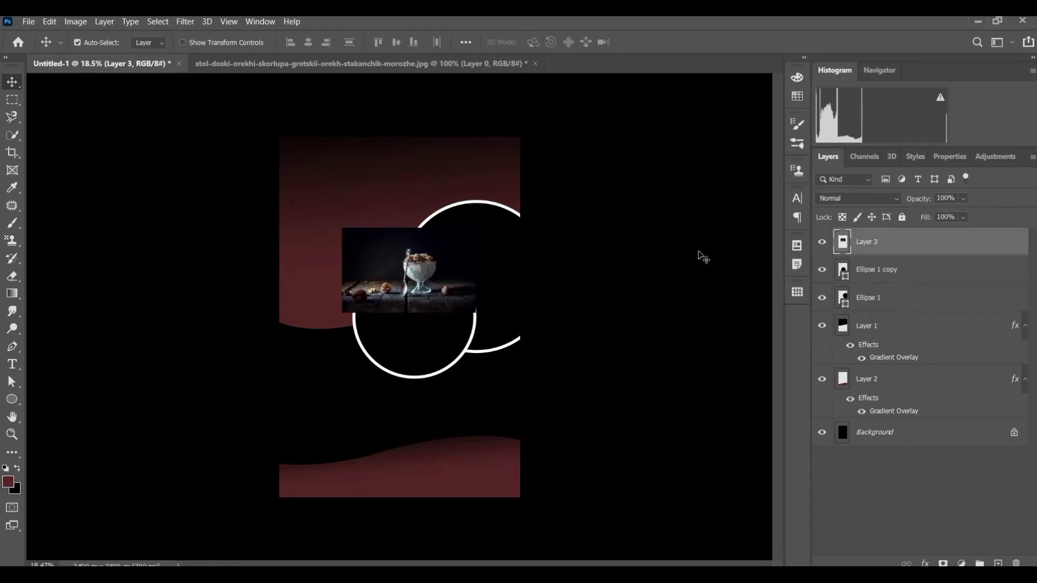
{"action": "left_click", "coordinate": [517, 233]}
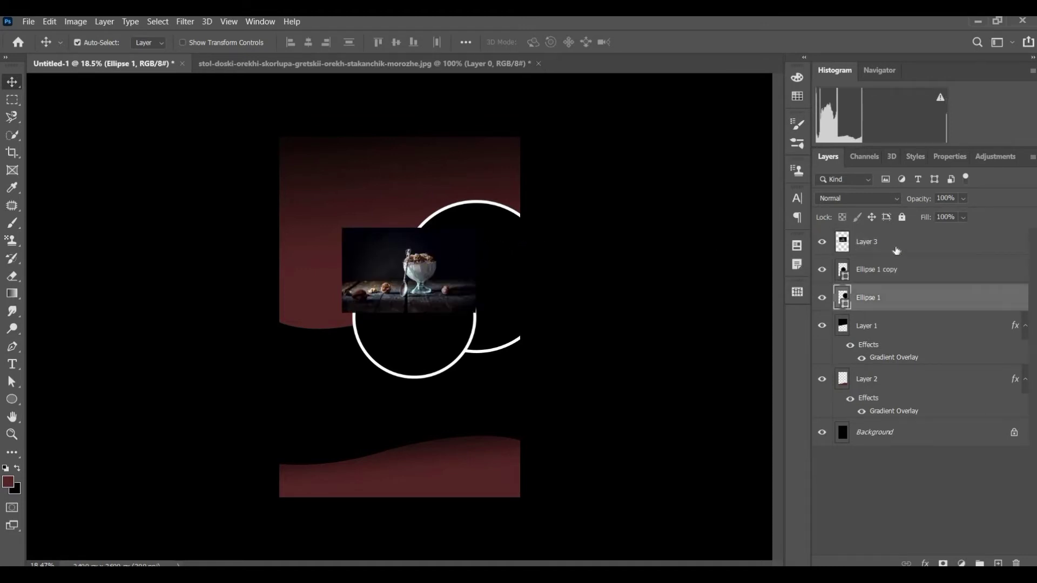
{"action": "left_click", "coordinate": [822, 298]}
{"action": "left_click", "coordinate": [822, 299]}
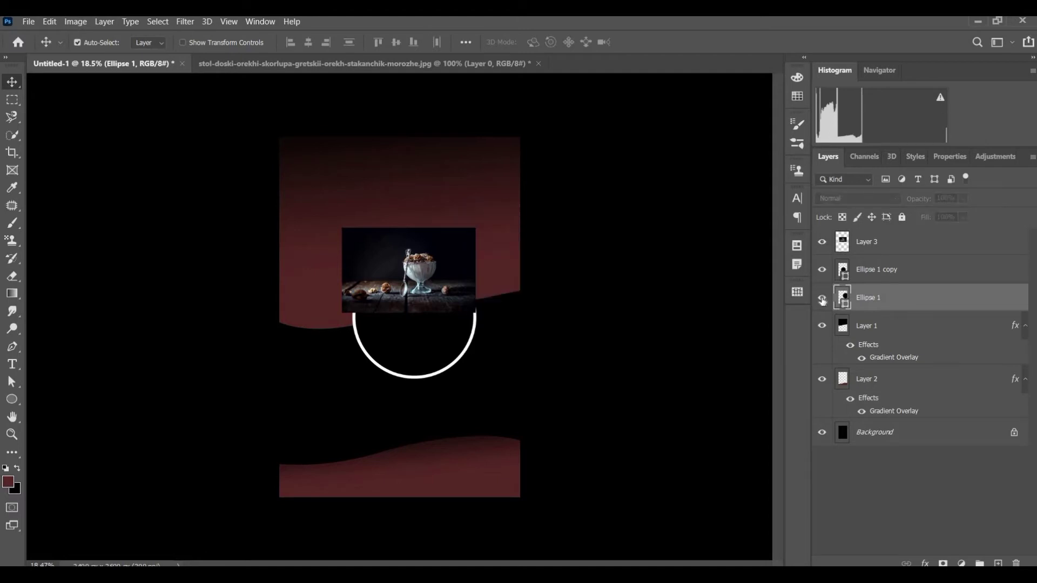
{"action": "left_click", "coordinate": [822, 299]}
{"action": "left_click_drag", "start_coordinate": [900, 245], "coordinate": [910, 291]}
Scale the ice cream glass photo to about 167.39% and position it over the larger circle
{"action": "key", "text": "ctrl+t"}
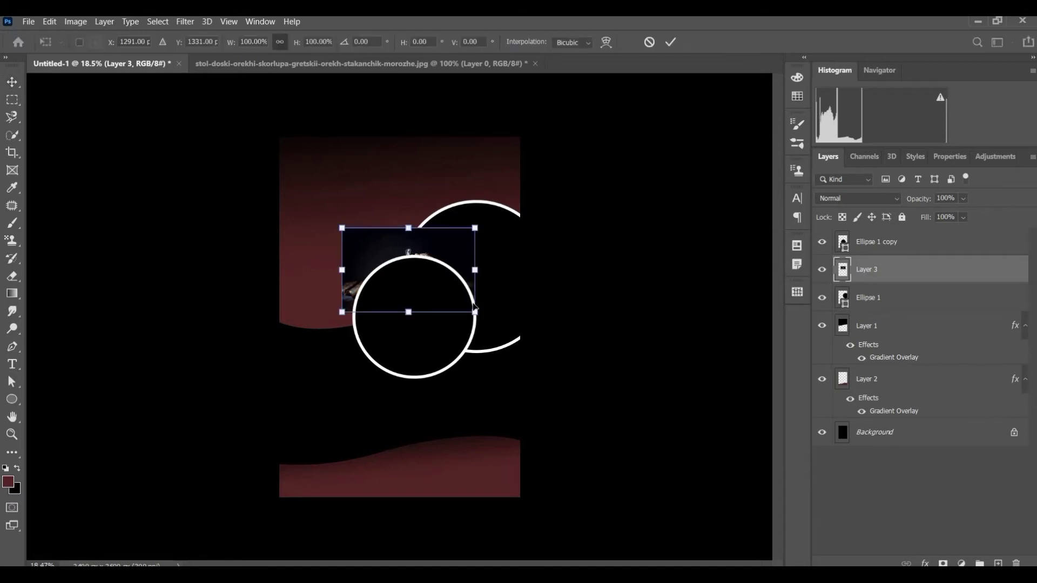
{"action": "left_click_drag", "start_coordinate": [475, 312], "coordinate": [512, 336]}
{"action": "left_click_drag", "start_coordinate": [456, 269], "coordinate": [504, 276]}
{"action": "left_click_drag", "start_coordinate": [565, 208], "coordinate": [574, 203]}
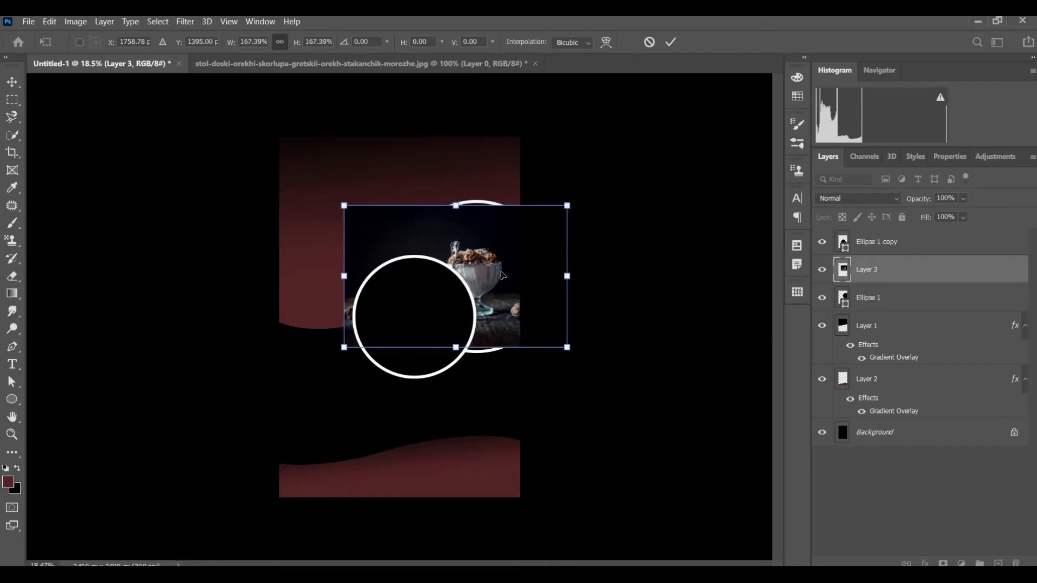
{"action": "left_click_drag", "start_coordinate": [503, 275], "coordinate": [511, 271]}
{"action": "key", "text": "Return"}
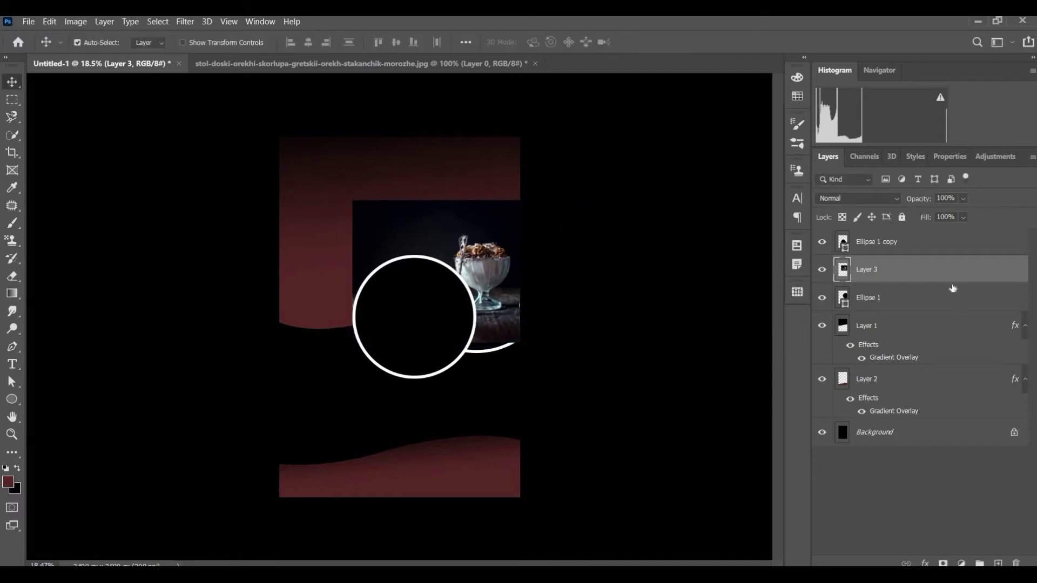
Clip the photo's layer to the Ellipse 1 circle, nudge the photo into place and close the source photo's document
{"action": "left_click", "coordinate": [935, 284], "text": "alt"}
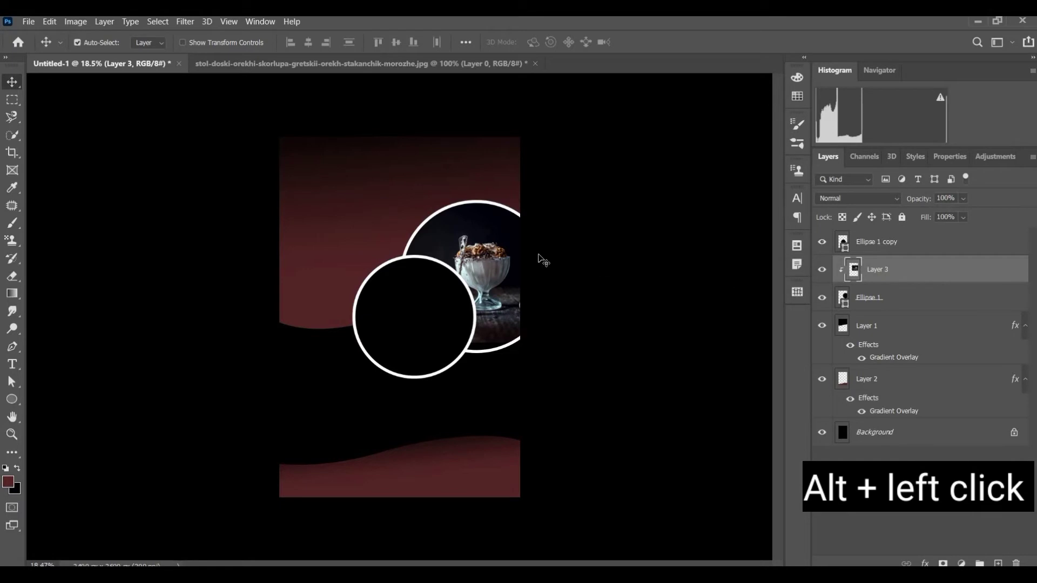
{"action": "left_click_drag", "start_coordinate": [503, 269], "coordinate": [502, 274]}
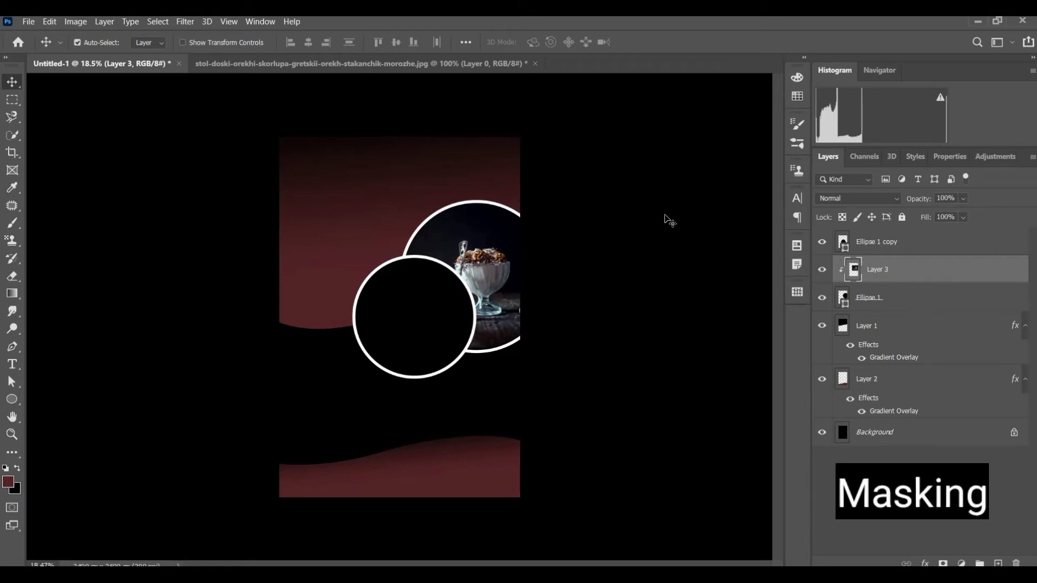
{"action": "left_click", "coordinate": [535, 63]}
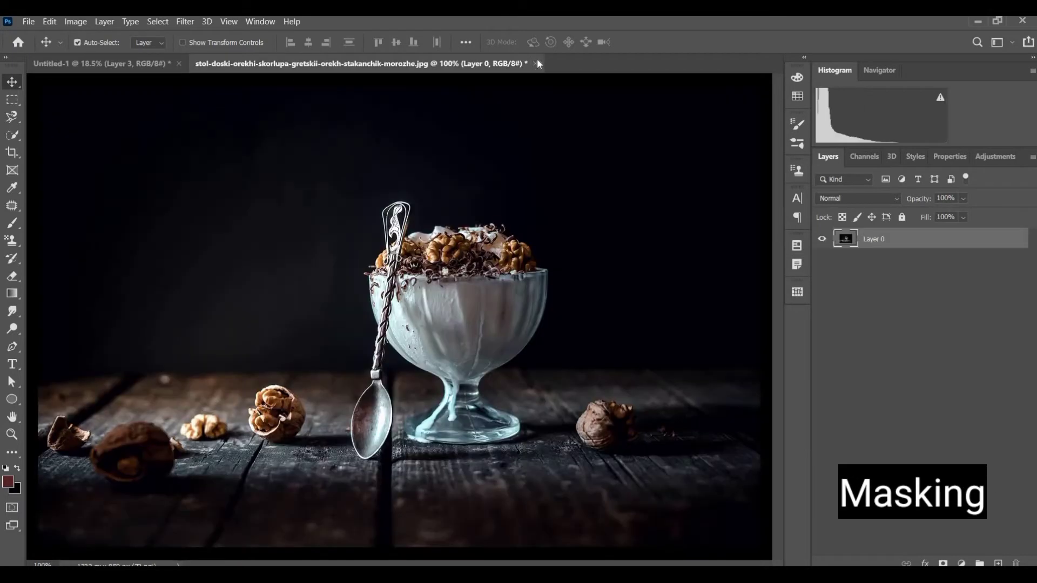
{"action": "left_click", "coordinate": [552, 237]}
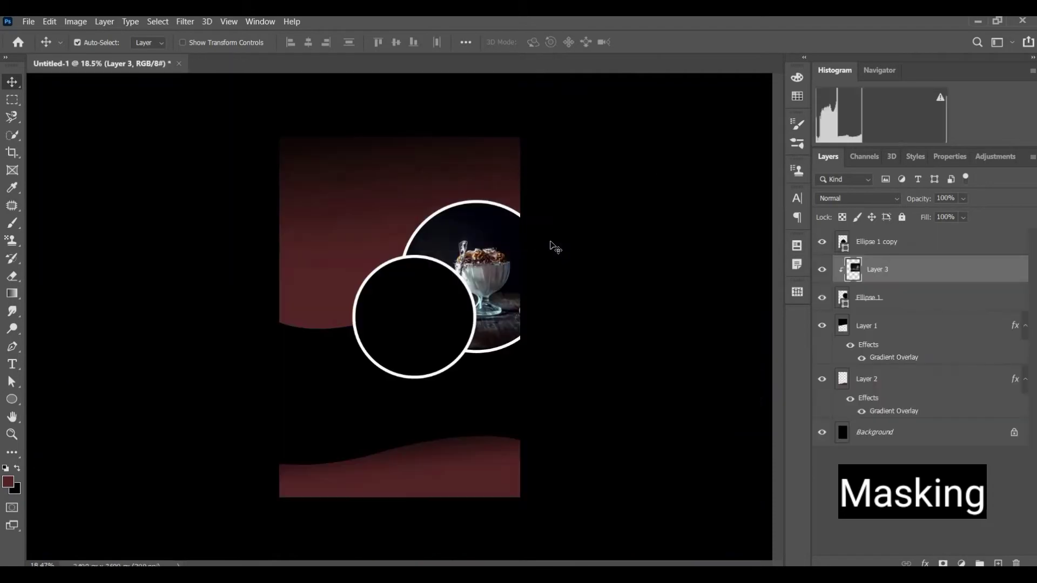
Open the unnamed ice cream image from the Desktop and convert its background into an editable layer
{"action": "key", "text": "ctrl+o"}
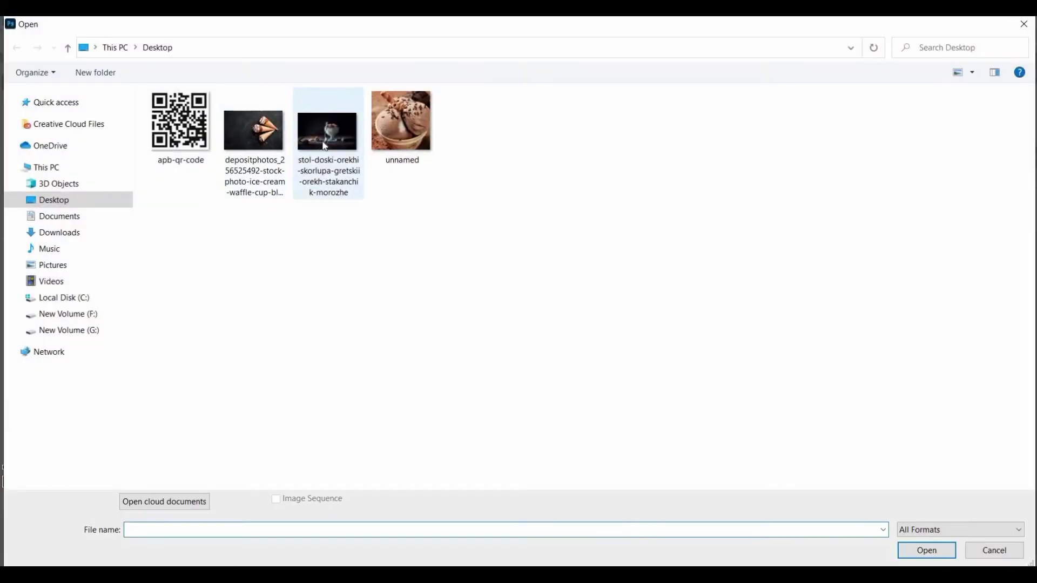
{"action": "left_click", "coordinate": [391, 127]}
{"action": "left_click", "coordinate": [921, 551]}
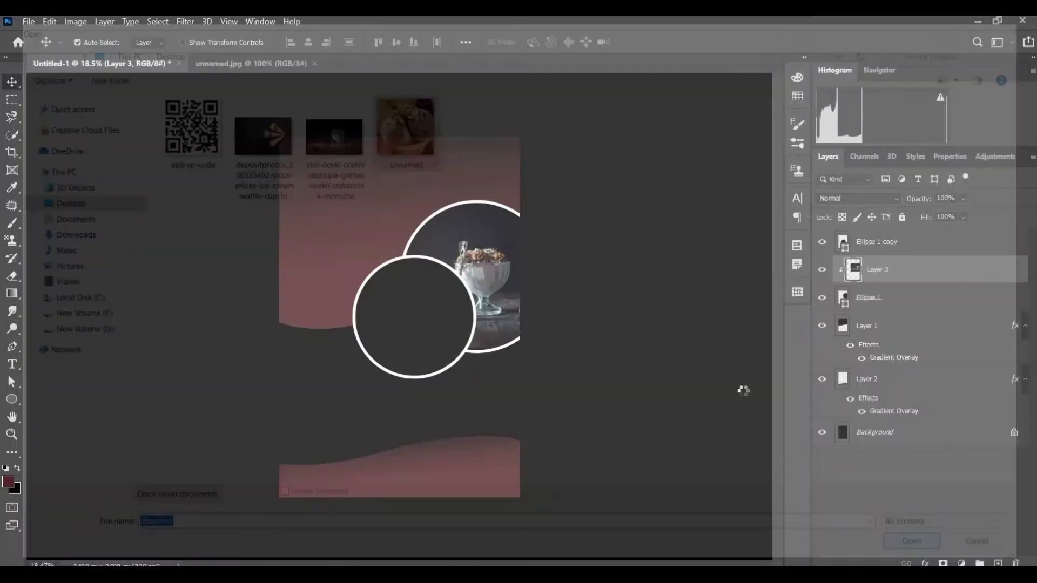
{"action": "left_click", "coordinate": [1013, 244]}
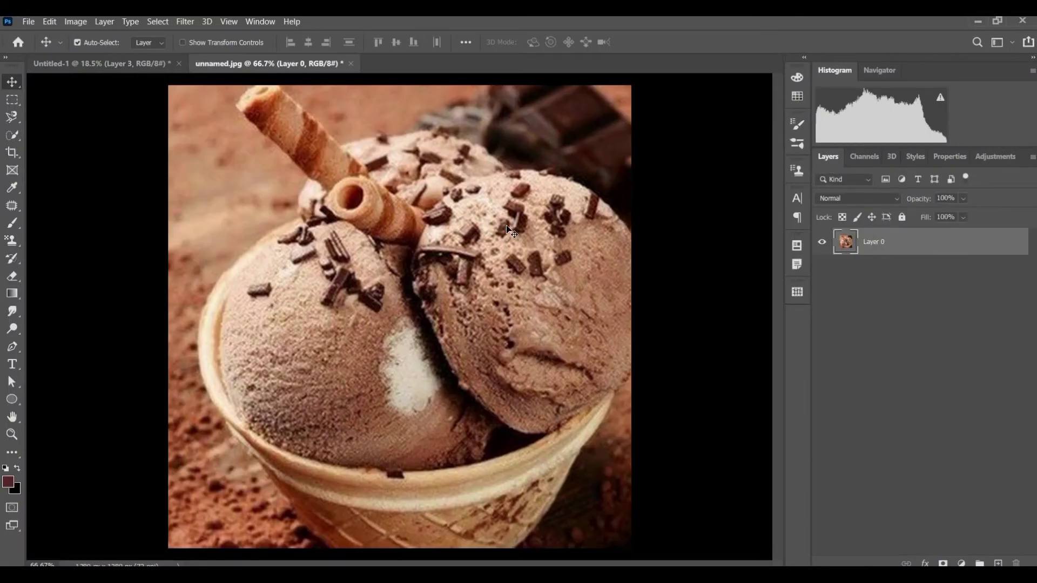
Copy the chocolate ice cream photo into the Untitled-1 poster and move its layer above Ellipse 1 copy
{"action": "left_click_drag", "start_coordinate": [463, 213], "coordinate": [434, 309]}
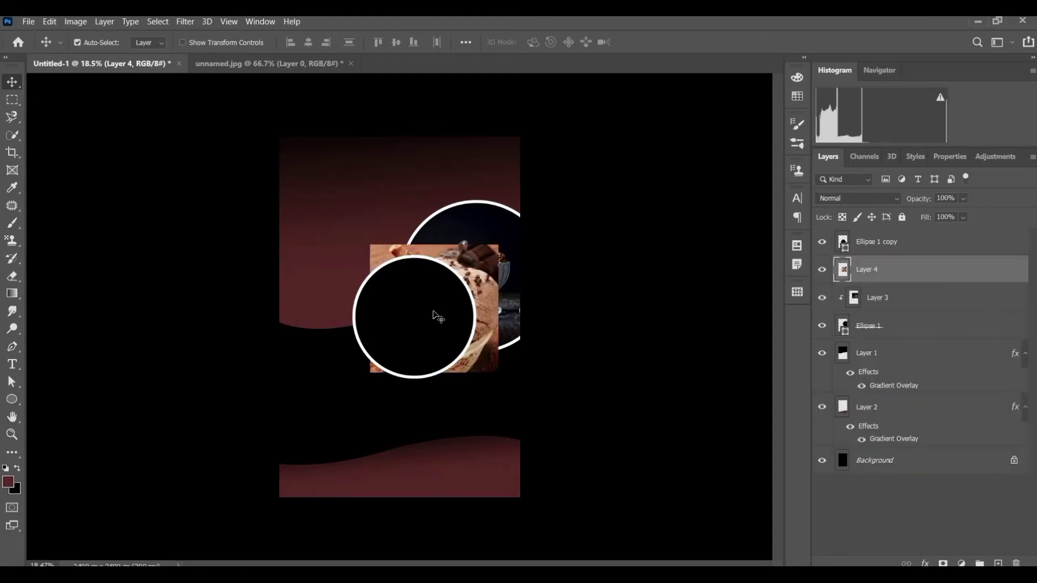
{"action": "left_click_drag", "start_coordinate": [863, 272], "coordinate": [865, 238]}
Scale the chocolate ice cream photo to about 95.35% over the smaller circle and clip its layer to Ellipse 1 copy
{"action": "left_click_drag", "start_coordinate": [437, 313], "coordinate": [429, 324]}
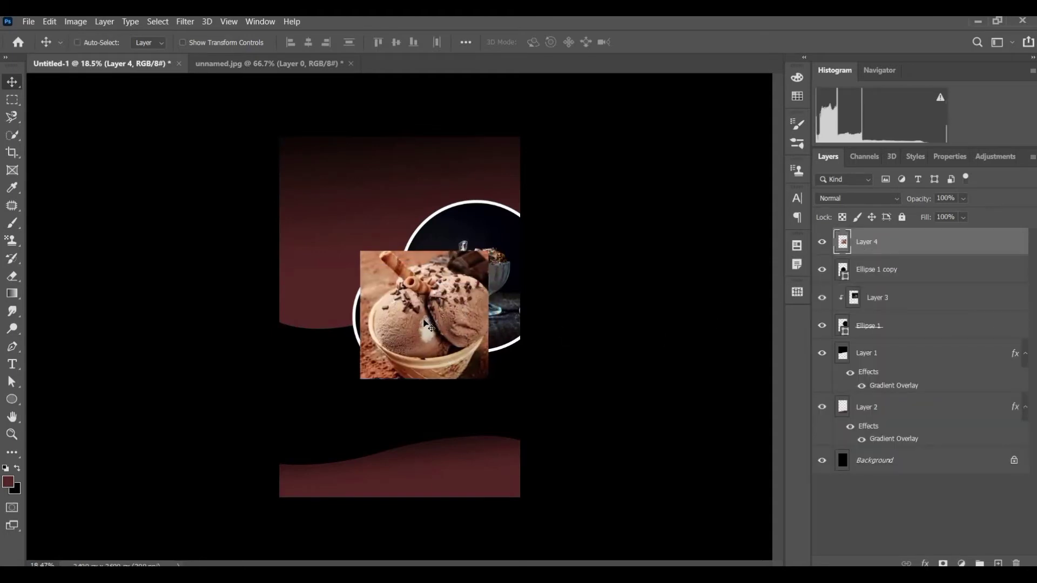
{"action": "key", "text": "ctrl+t"}
{"action": "left_click_drag", "start_coordinate": [487, 254], "coordinate": [448, 290]}
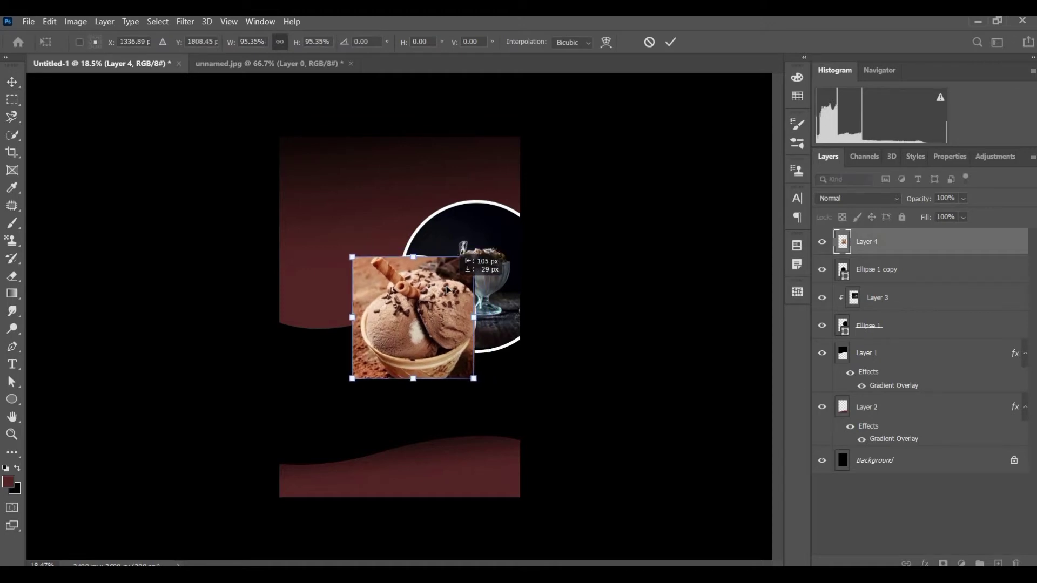
{"action": "key", "text": "Return"}
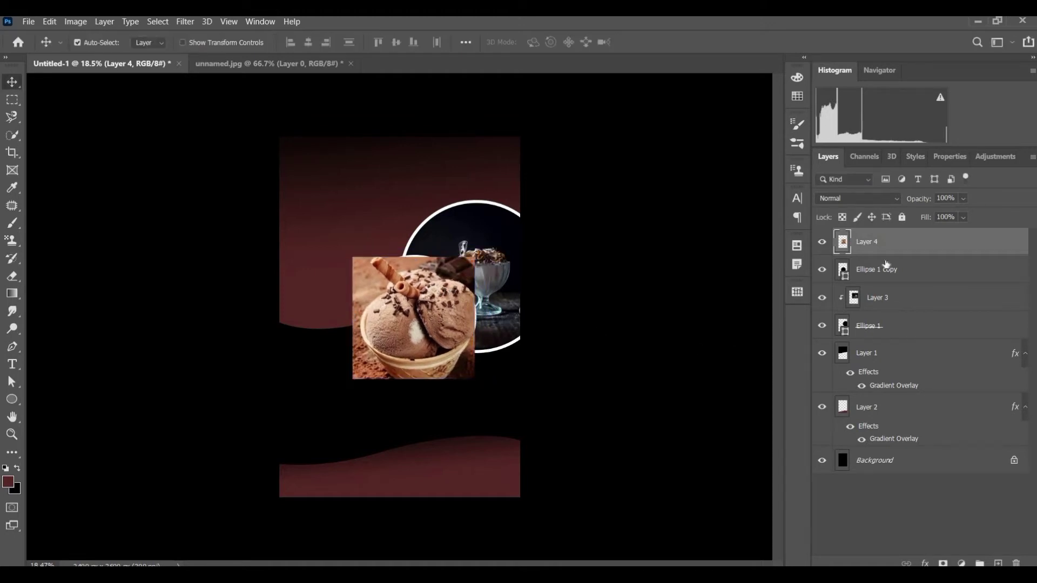
{"action": "left_click", "coordinate": [925, 251], "text": "alt"}
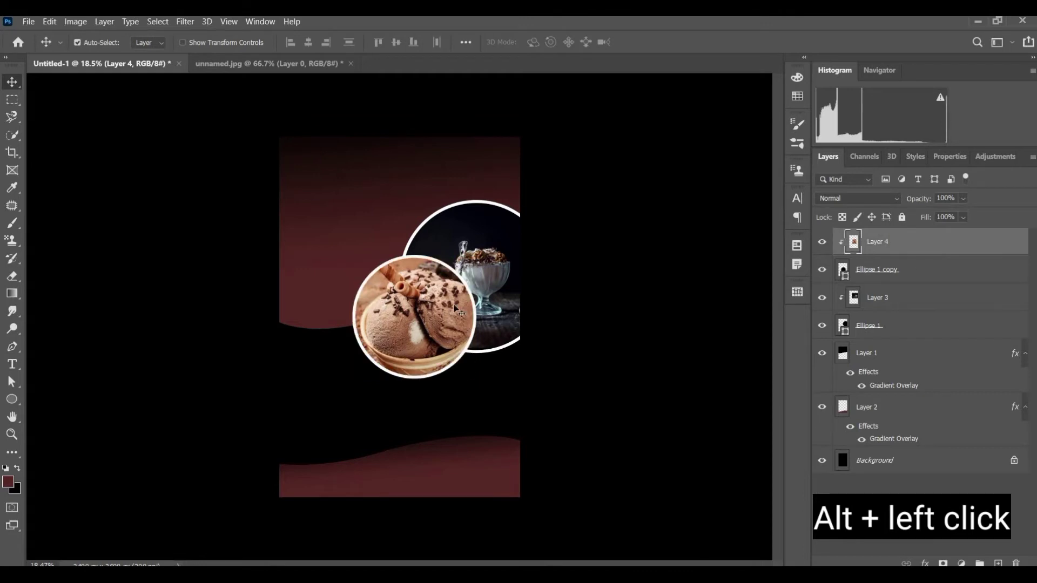
Nudge the ice cream glass photo slightly down inside the larger circle
{"action": "left_click", "coordinate": [443, 310]}
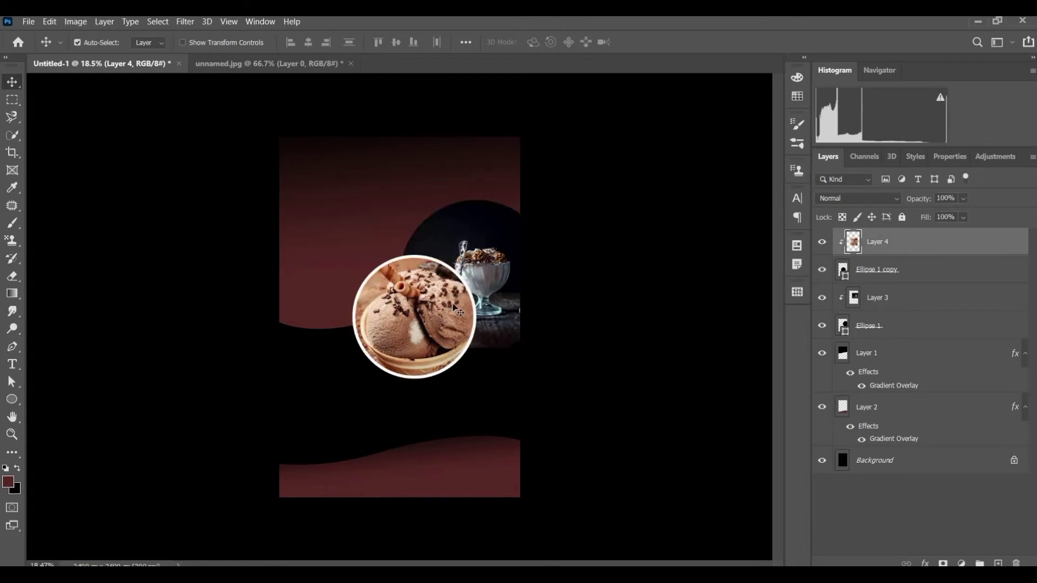
{"action": "left_click", "coordinate": [501, 239]}
{"action": "scroll", "coordinate": [502, 241], "scroll_direction": "up", "scroll_amount": 1}
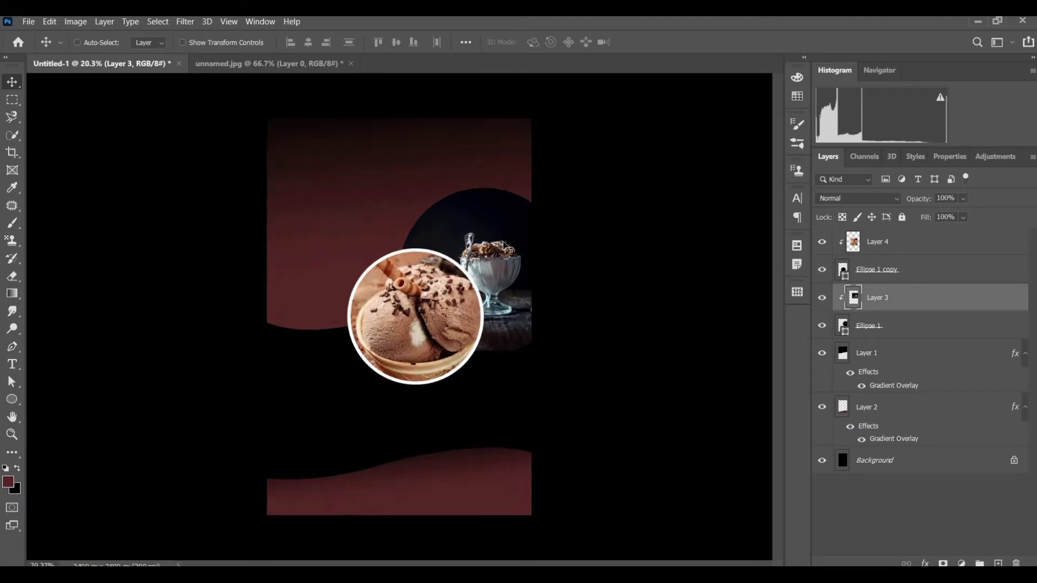
{"action": "left_click_drag", "start_coordinate": [505, 243], "coordinate": [505, 245]}
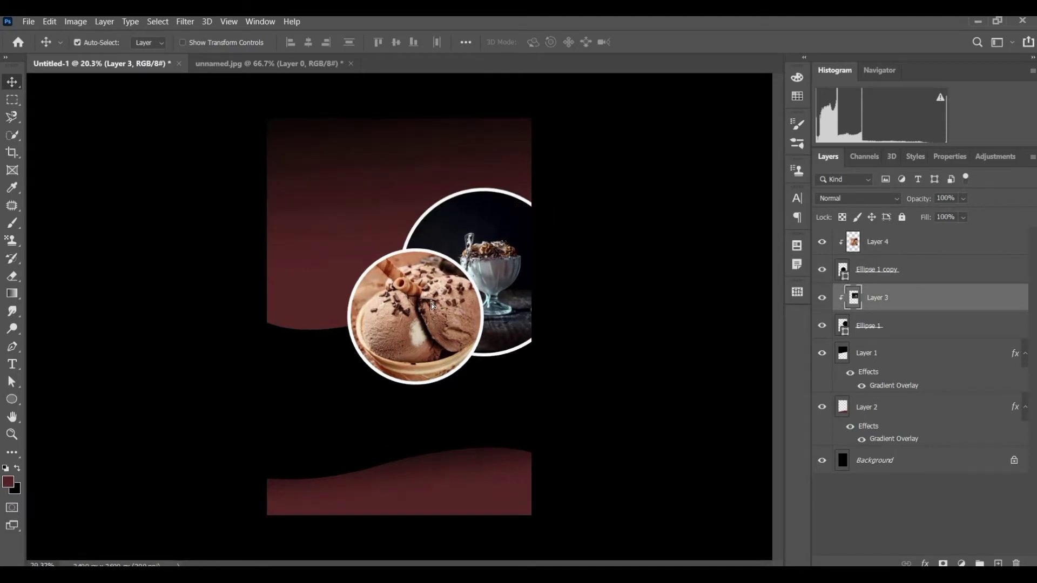
Enlarge the chocolate ice cream photo slightly inside the smaller circle
{"action": "left_click", "coordinate": [436, 304]}
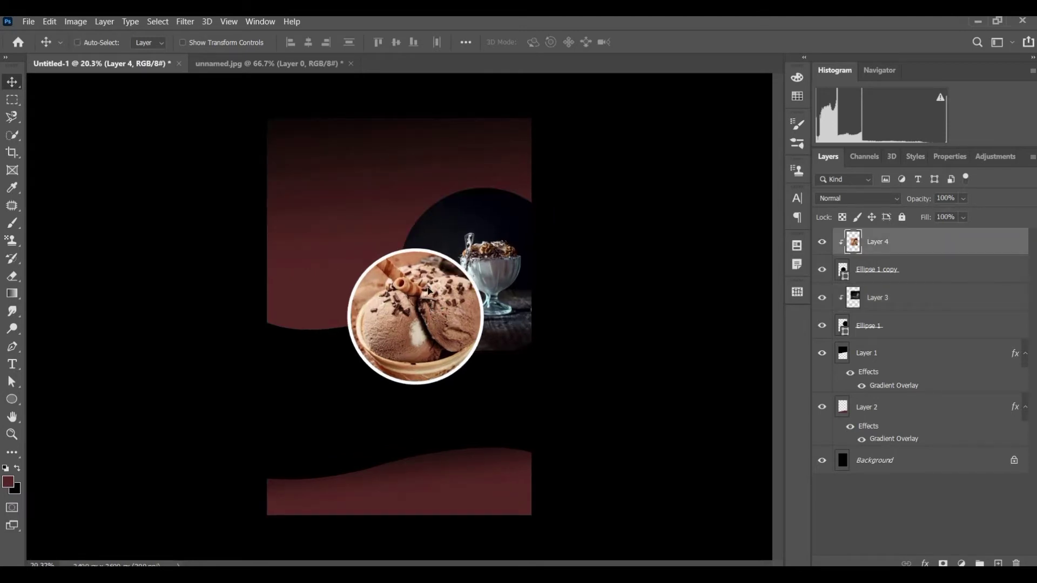
{"action": "key", "text": "ctrl+t"}
{"action": "left_click_drag", "start_coordinate": [481, 250], "coordinate": [487, 249]}
{"action": "key", "text": "Return"}
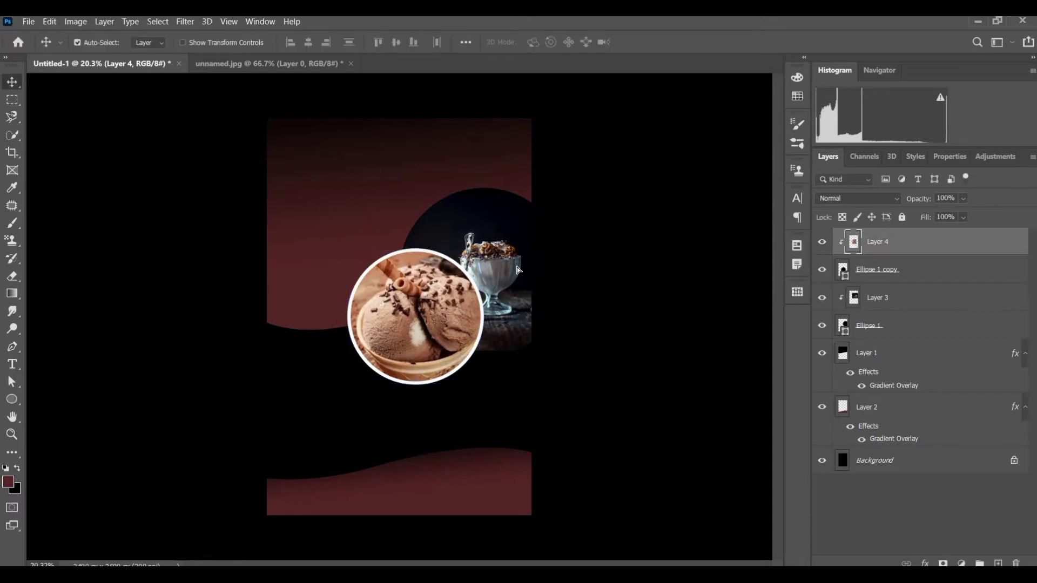
Check the visibility of Layer 3 and Ellipse 1, then group the two layers together
{"action": "left_click", "coordinate": [517, 270]}
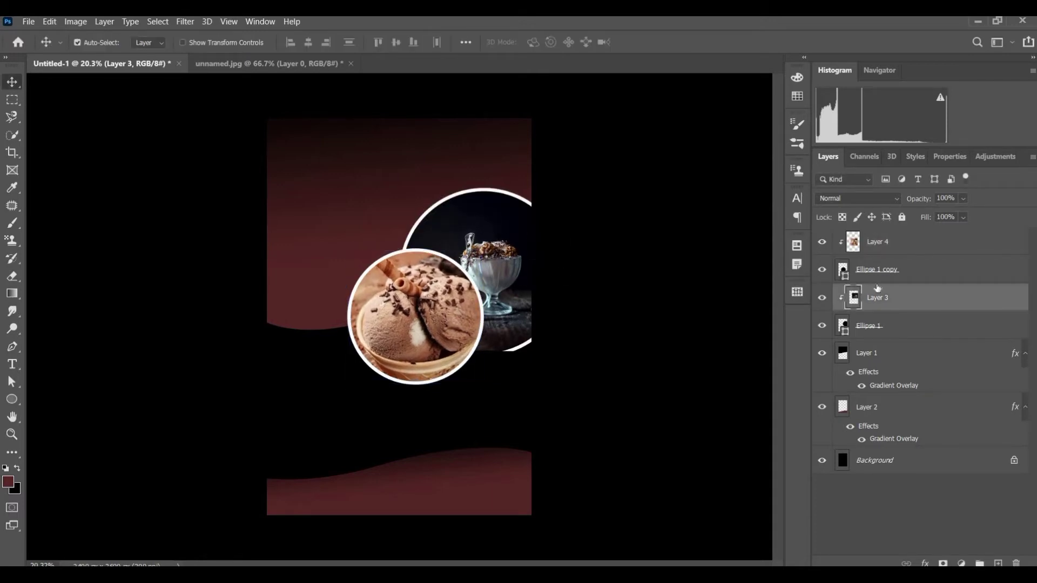
{"action": "left_click", "coordinate": [822, 298]}
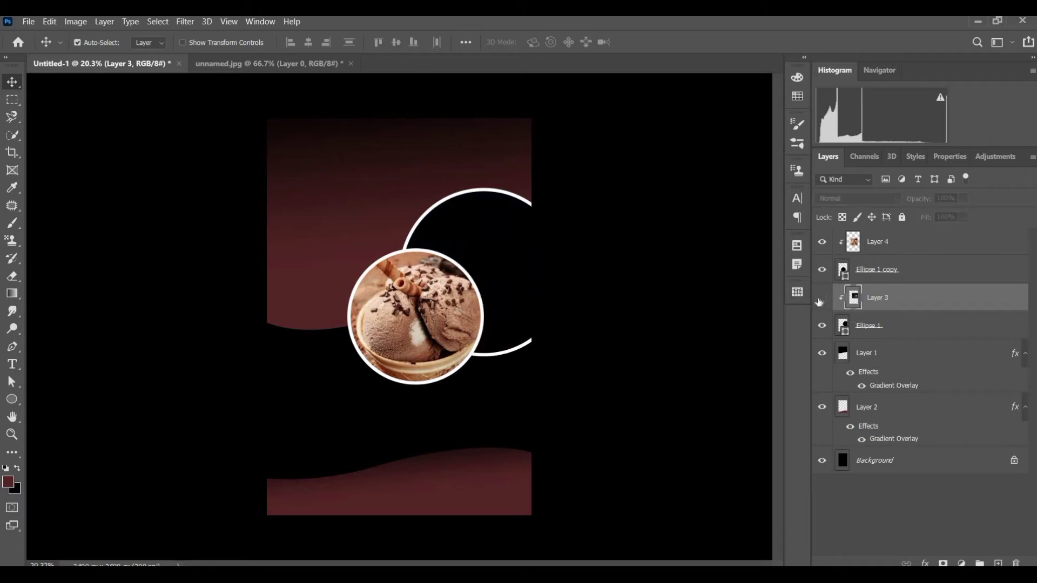
{"action": "left_click", "coordinate": [822, 298]}
{"action": "left_click", "coordinate": [822, 326]}
{"action": "left_click", "coordinate": [821, 326]}
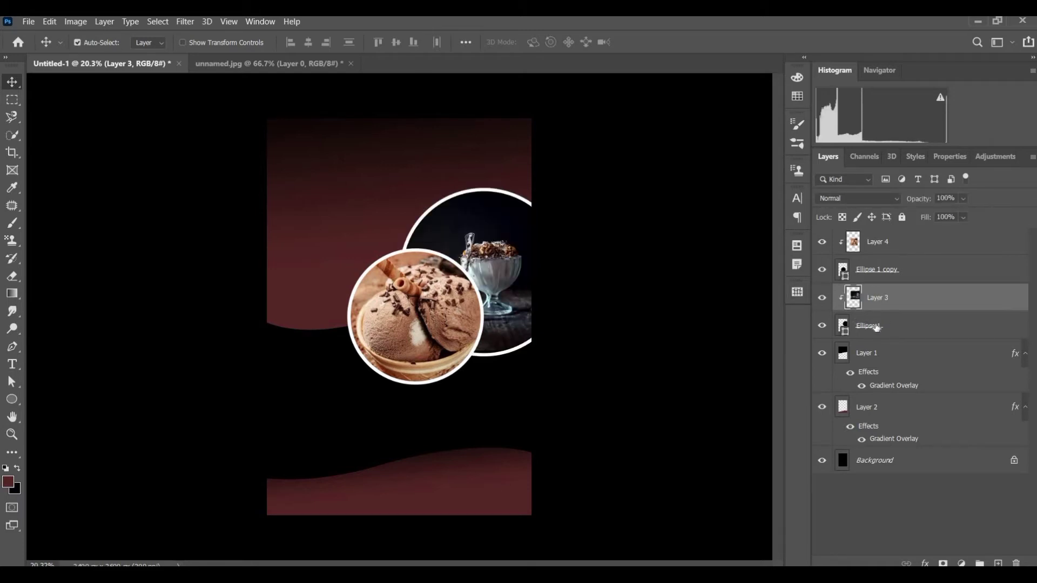
{"action": "left_click", "coordinate": [876, 327], "text": "shift"}
{"action": "key", "text": "ctrl+g"}
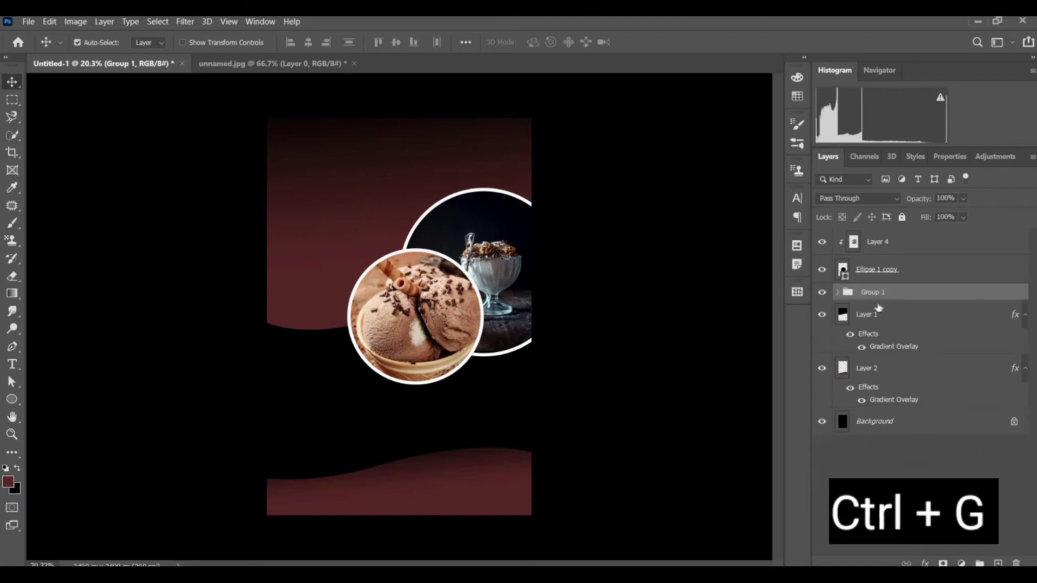
Group Layer 4 with Ellipse 1 copy and check both circle groups by toggling their visibility
{"action": "left_click", "coordinate": [881, 271]}
{"action": "left_click", "coordinate": [889, 244], "text": "shift"}
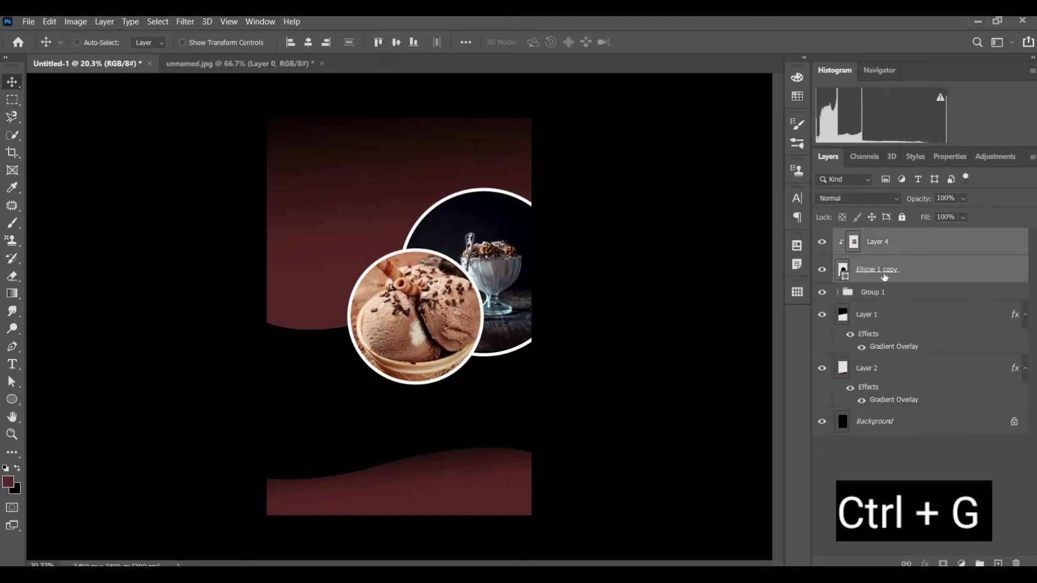
{"action": "key", "text": "ctrl+g"}
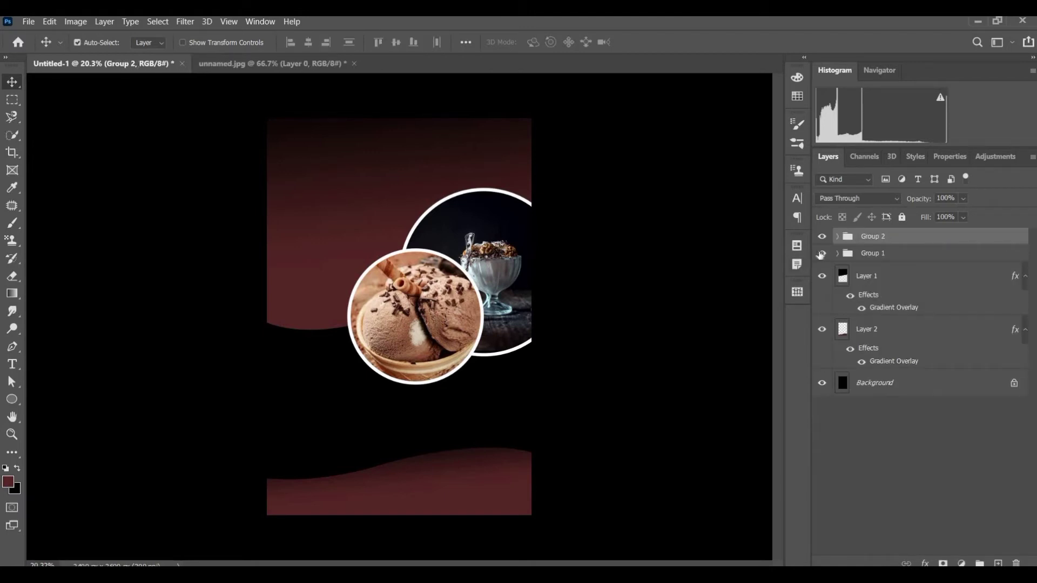
{"action": "left_click", "coordinate": [822, 236]}
{"action": "left_click", "coordinate": [822, 236]}
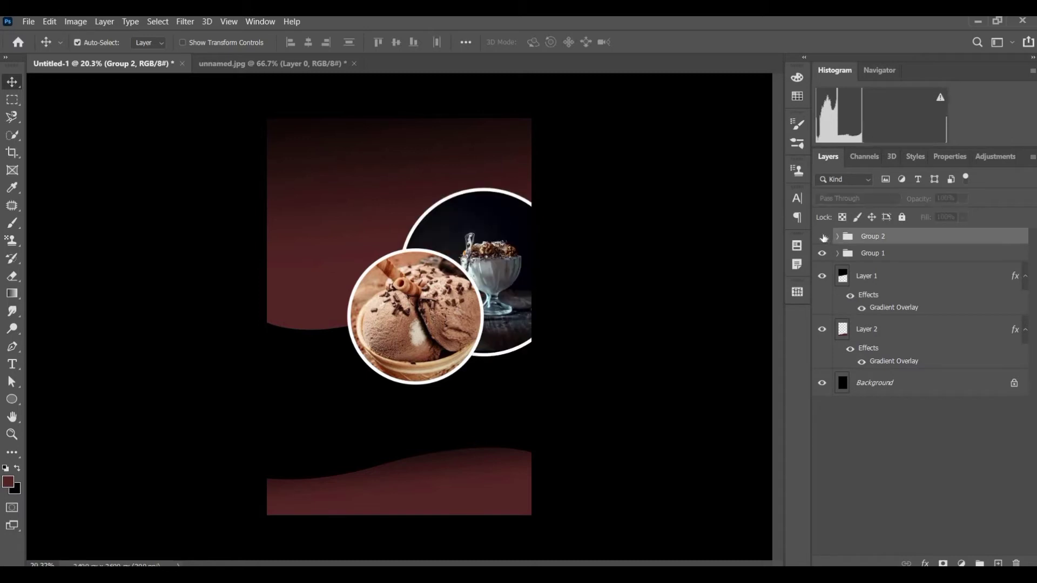
{"action": "left_click", "coordinate": [822, 253]}
{"action": "left_click", "coordinate": [822, 253]}
Add the white Myriad Pro Bold text "icecream" above Layer 1, in the upper-left area of the poster
{"action": "left_click", "coordinate": [876, 286]}
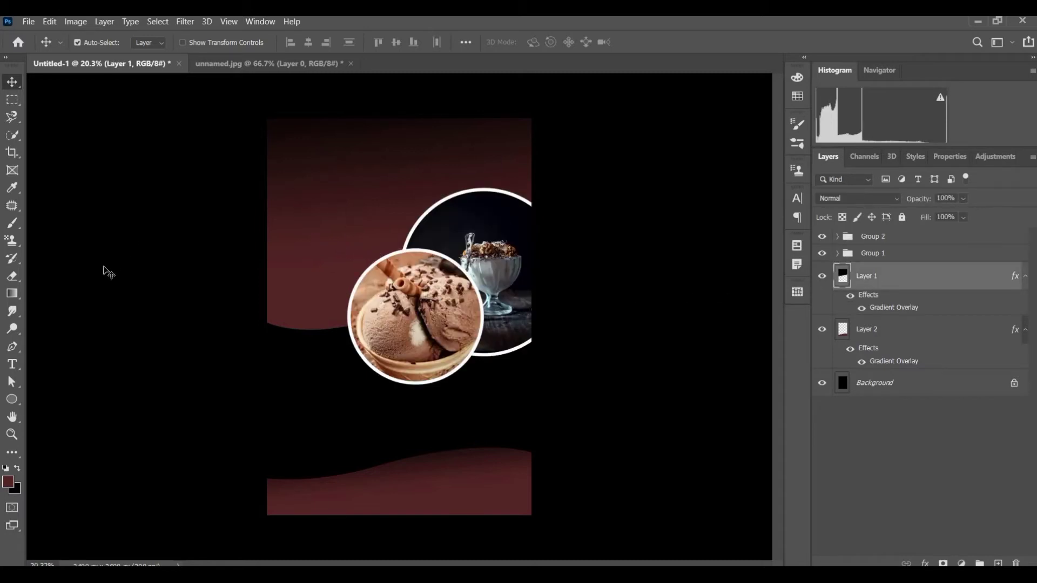
{"action": "left_click", "coordinate": [12, 364]}
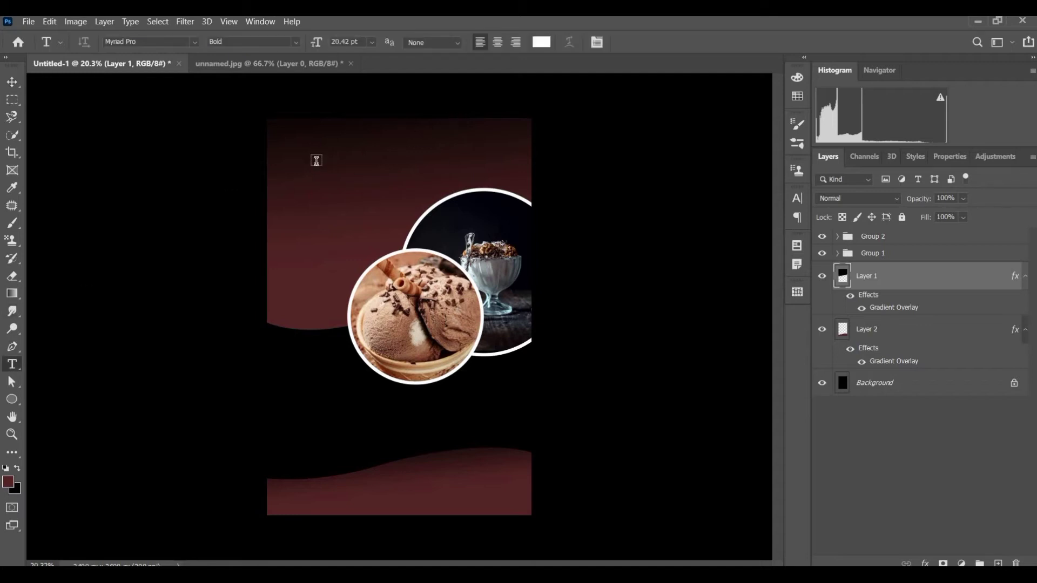
{"action": "left_click", "coordinate": [299, 168]}
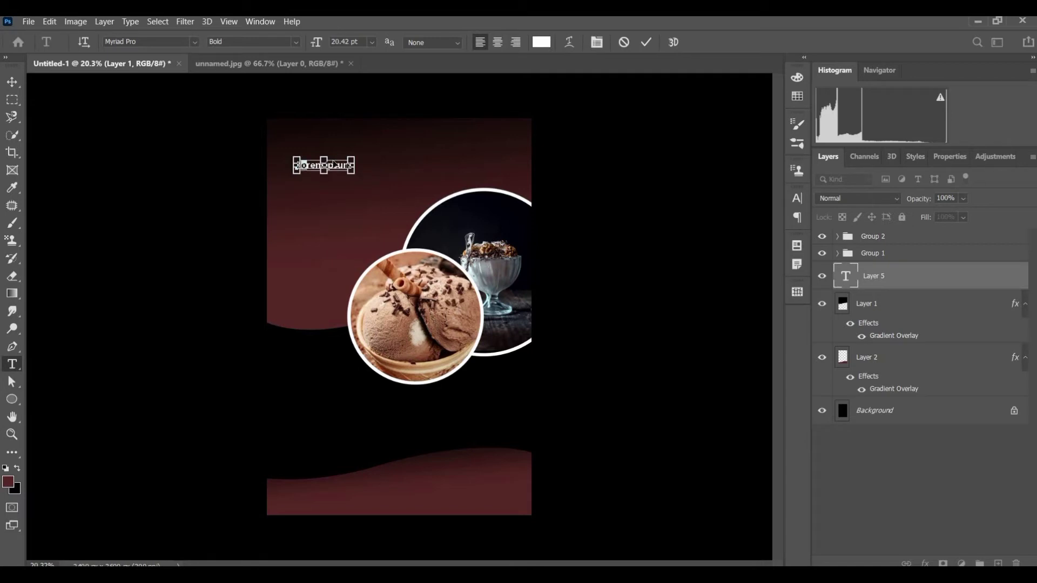
{"action": "type", "text": "icecream"}
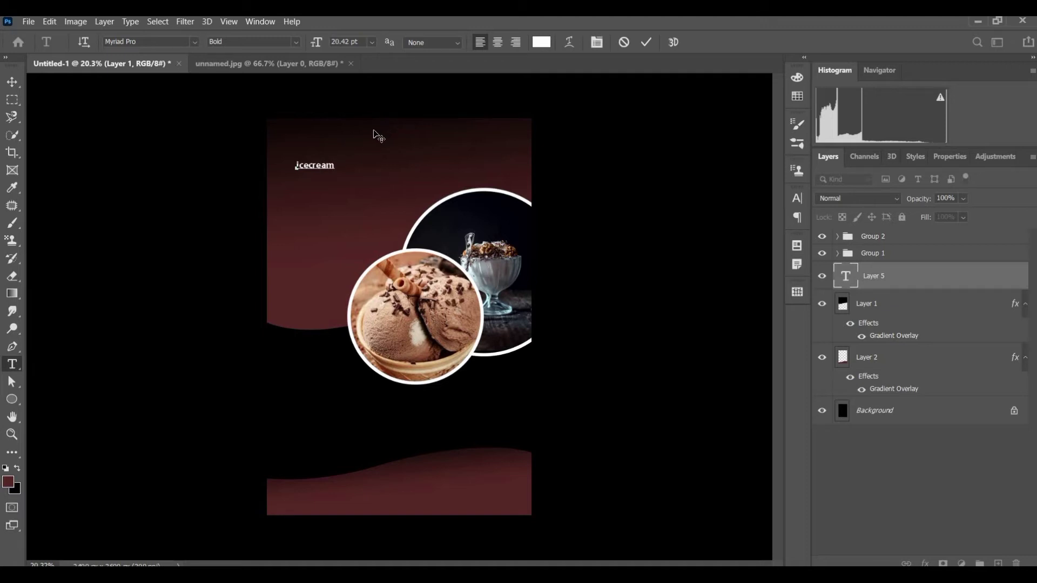
Set the "icecream" text to 54 pt and move it closer to the poster's upper-left corner
{"action": "key", "text": "ctrl+a"}
{"action": "left_click_drag", "start_coordinate": [315, 43], "coordinate": [339, 46]}
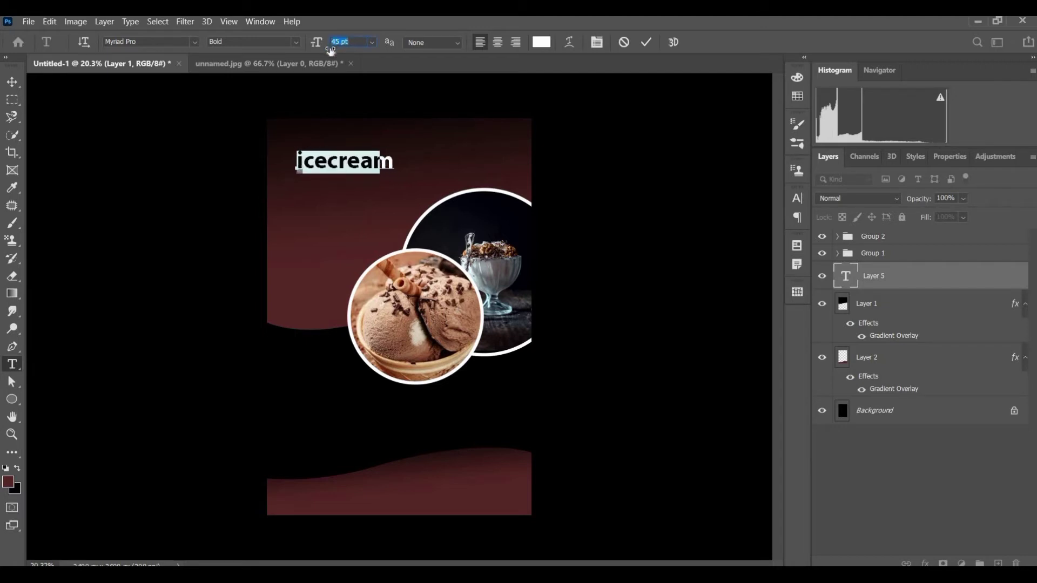
{"action": "key", "text": "Up"}
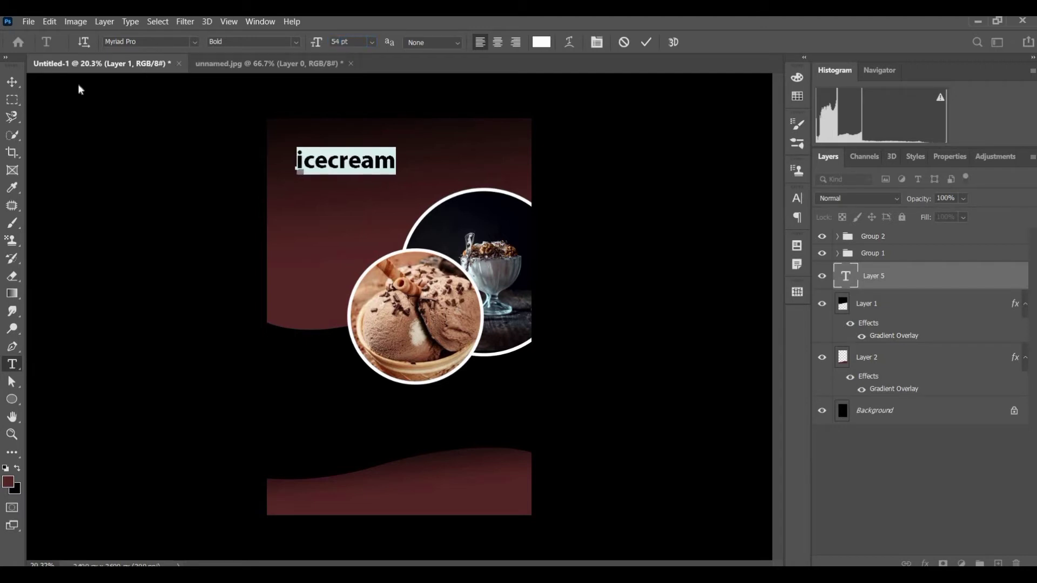
{"action": "left_click", "coordinate": [11, 81]}
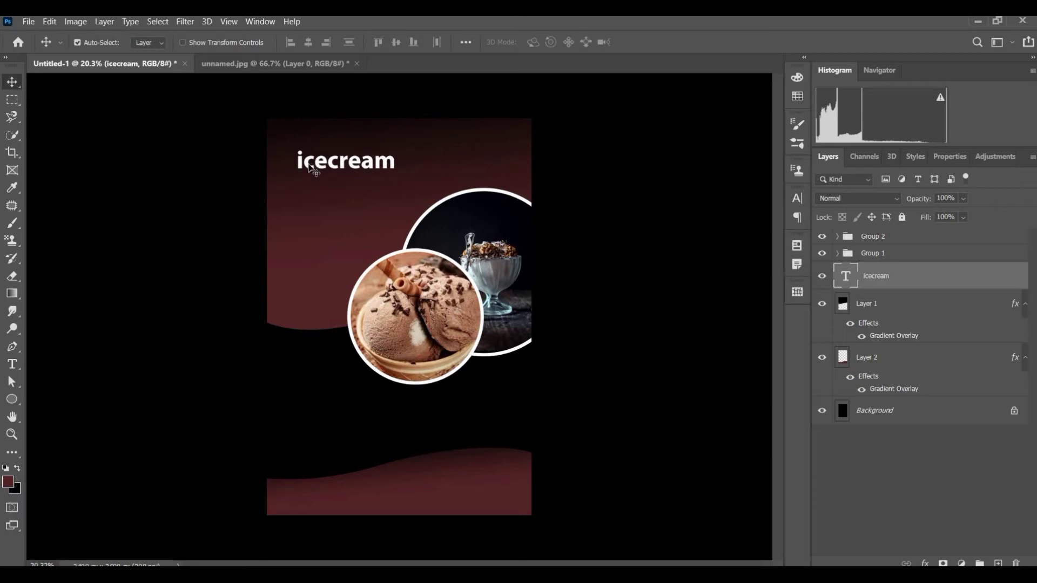
{"action": "left_click_drag", "start_coordinate": [309, 164], "coordinate": [290, 143]}
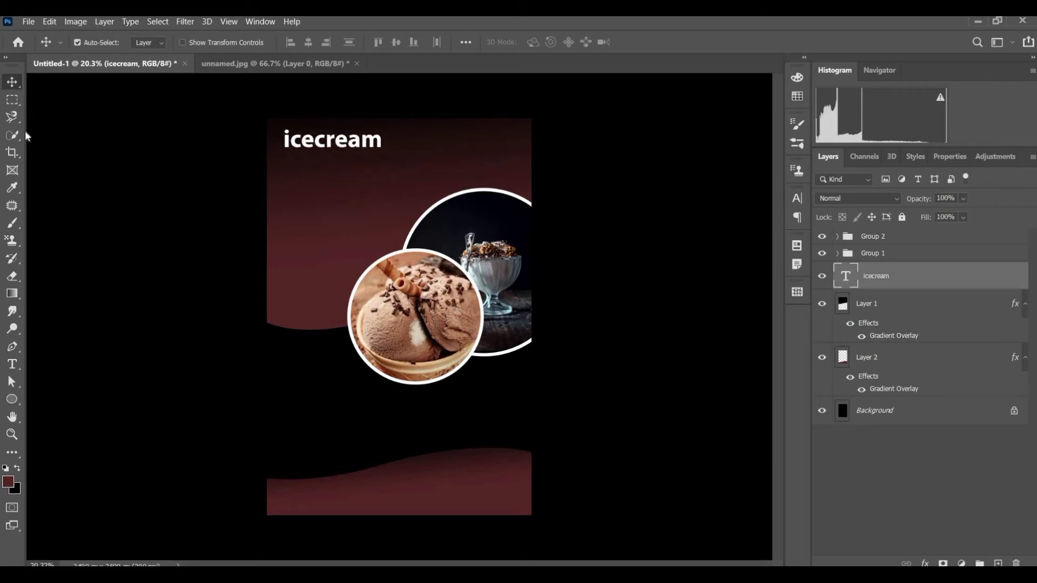
Draw a rounded rectangle of about 1112 by 198 px with a 10 px radius below the "icecream" text
{"action": "left_click", "coordinate": [16, 400]}
{"action": "right_click", "coordinate": [18, 401]}
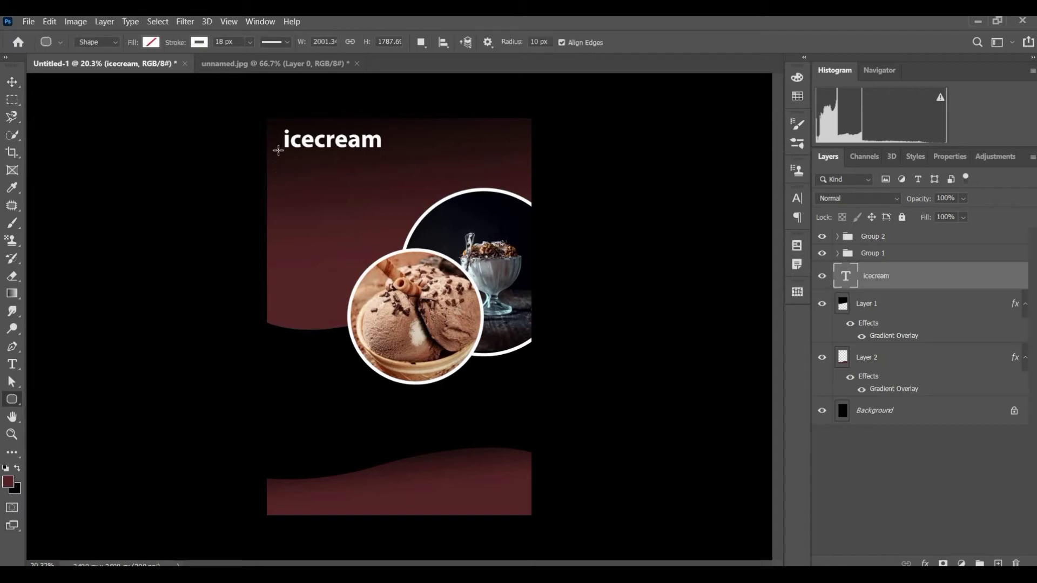
{"action": "left_click_drag", "start_coordinate": [279, 153], "coordinate": [400, 175]}
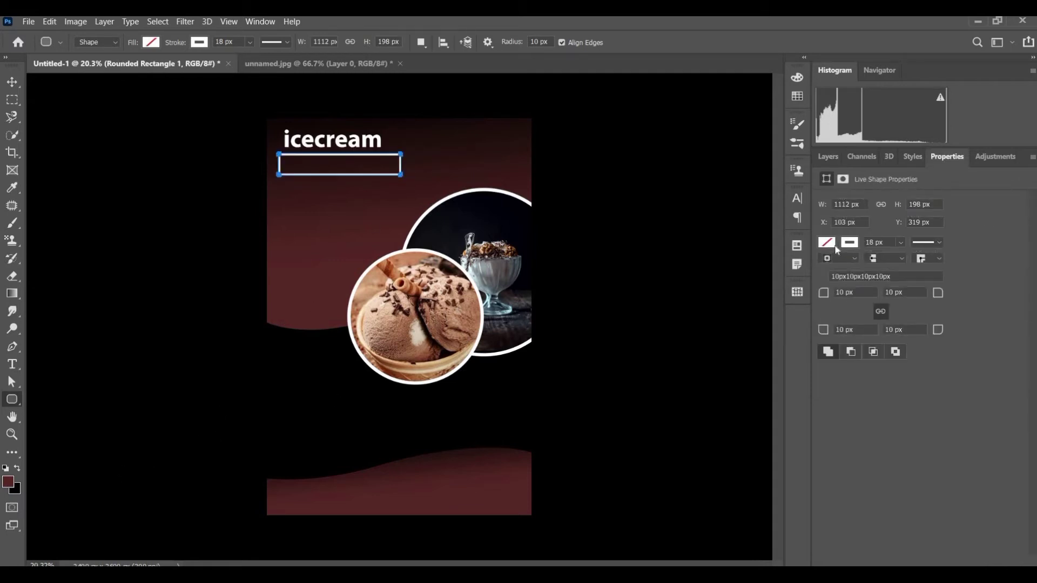
Give the rounded rectangle a black fill without a stroke and move it down to about X 147 px, Y 433 px
{"action": "left_click", "coordinate": [827, 242]}
{"action": "left_click", "coordinate": [853, 268]}
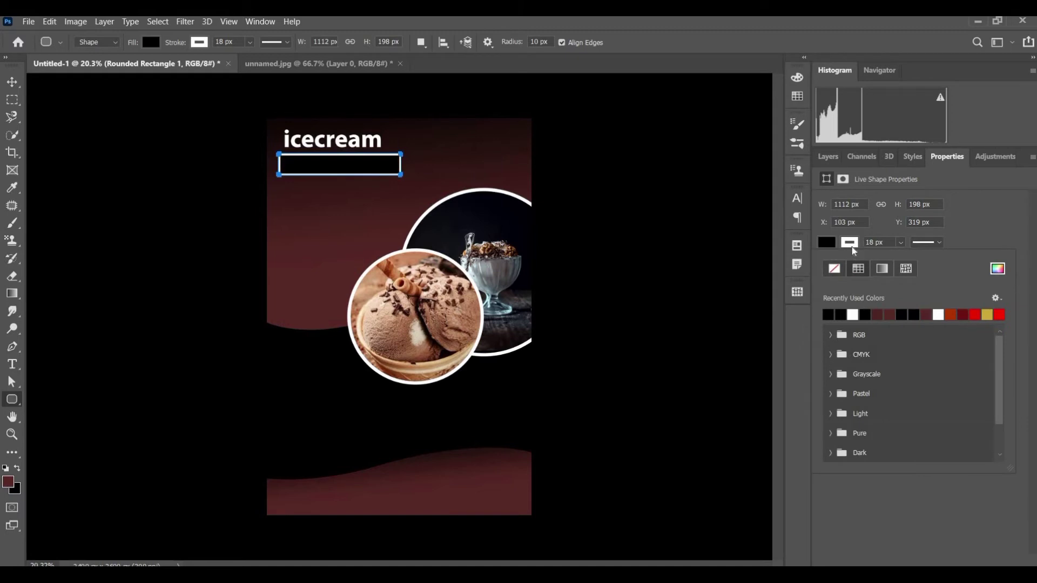
{"action": "left_click", "coordinate": [834, 269]}
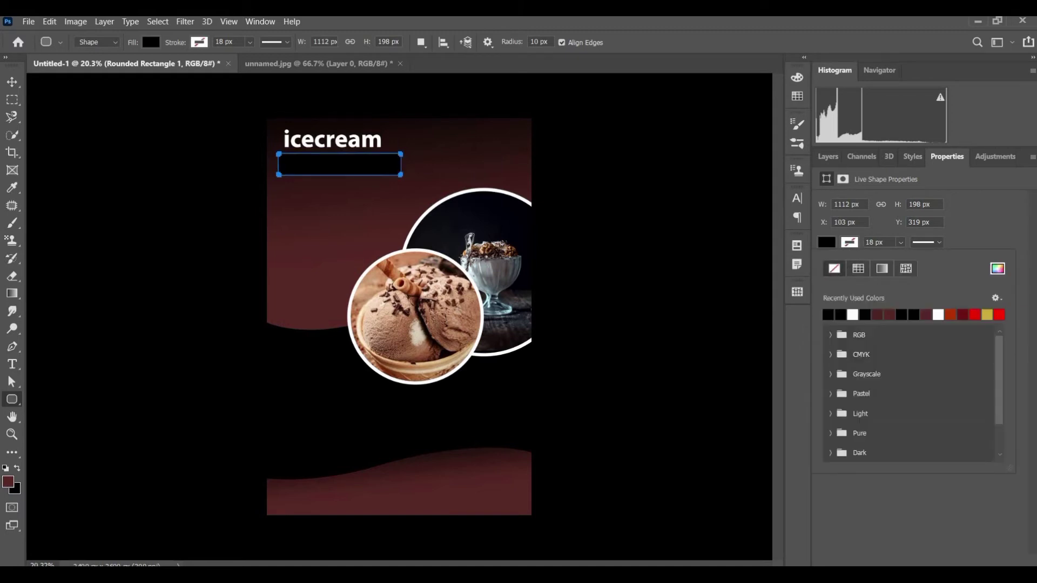
{"action": "left_click", "coordinate": [12, 81]}
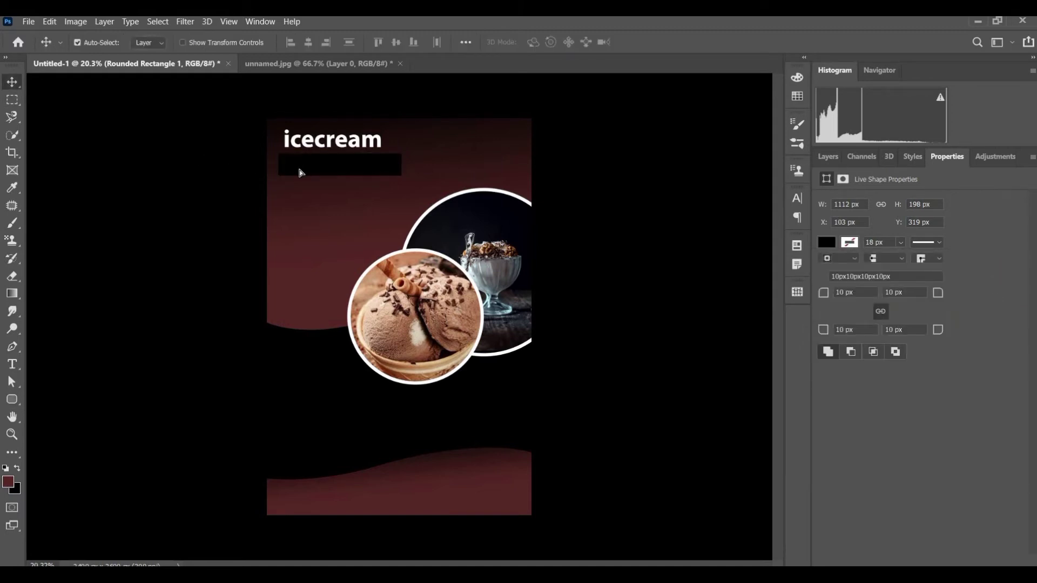
{"action": "mouse_move", "coordinate": [299, 173]}
{"action": "left_mouse_down"}
{"action": "mouse_move", "coordinate": [311, 157]}
{"action": "mouse_move", "coordinate": [304, 185]}
{"action": "left_mouse_up"}
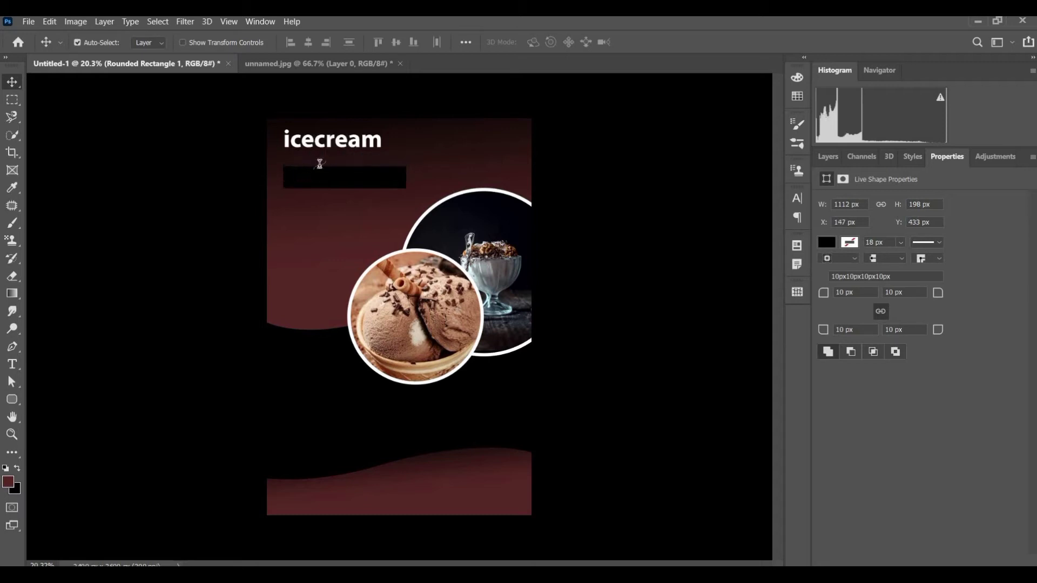
Add the white text "Shop name" inside the black rounded rectangle and widen its text box slightly to fit
{"action": "key", "text": "t"}
{"action": "left_click", "coordinate": [318, 176]}
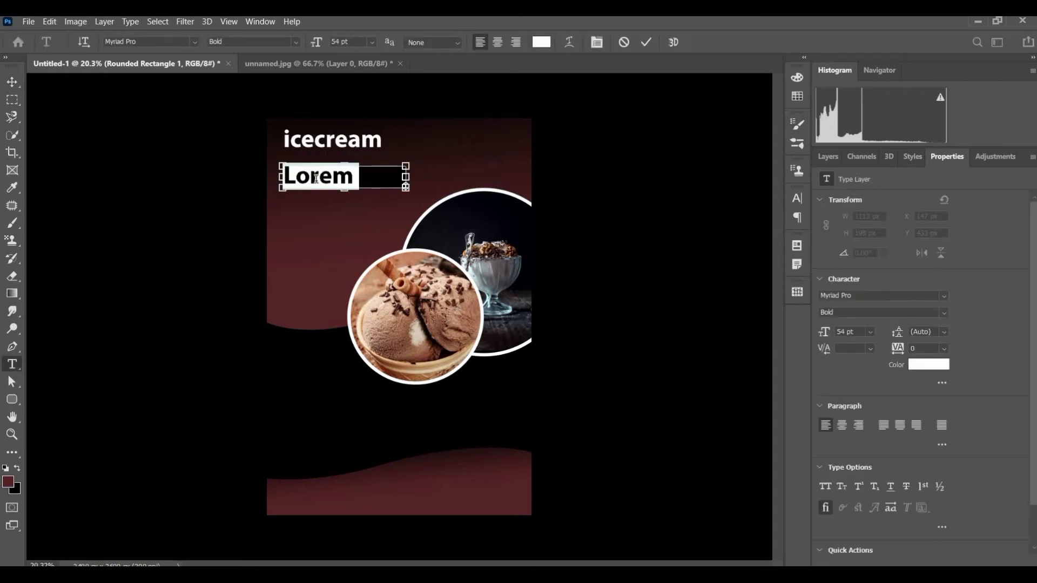
{"action": "type", "text": "shop"}
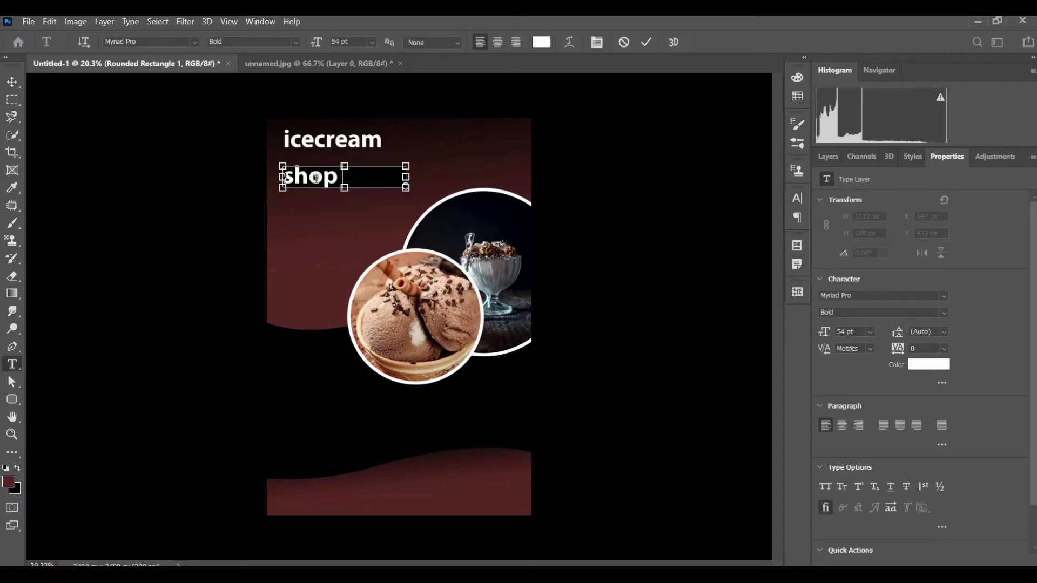
{"action": "type", "text": " Name"}
{"action": "key", "text": "ctrl+z"}
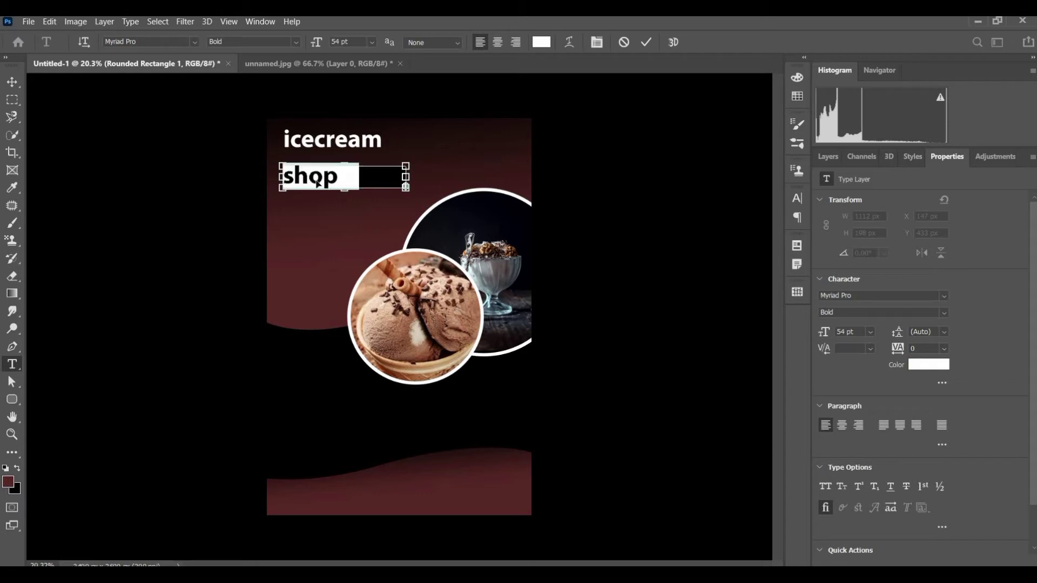
{"action": "key", "text": "BackSpace"}
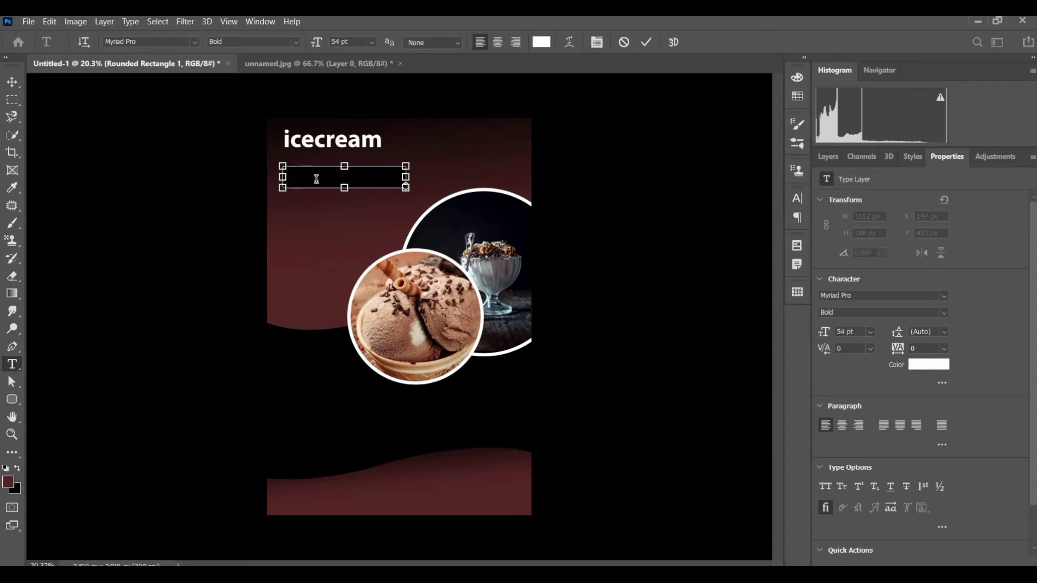
{"action": "type", "text": "Shop ne"}
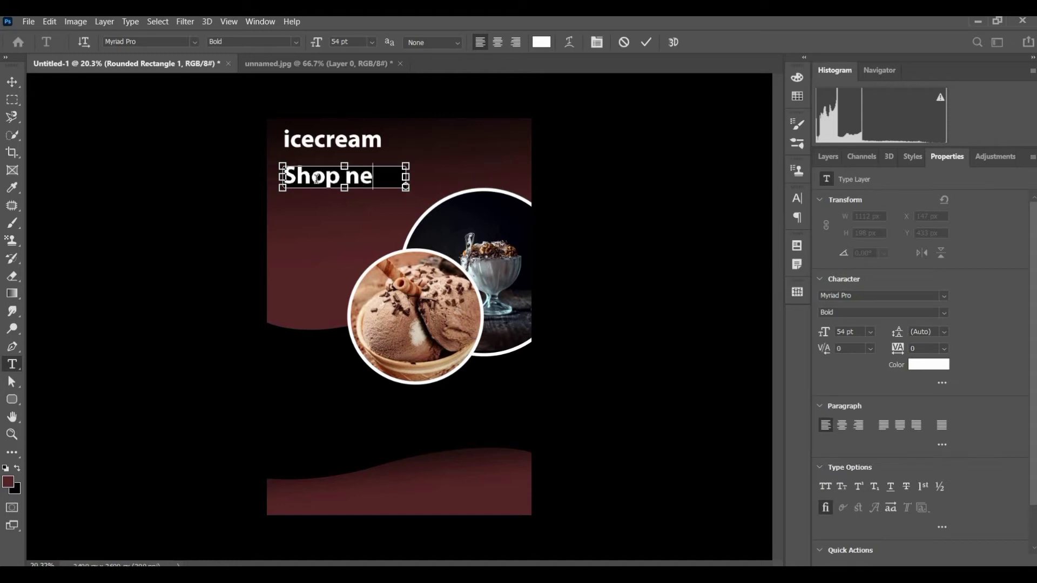
{"action": "key", "text": "BackSpace"}
{"action": "key", "text": "BackSpace"}
{"action": "left_click_drag", "start_coordinate": [413, 179], "coordinate": [423, 178]}
{"action": "left_click", "coordinate": [12, 82]}
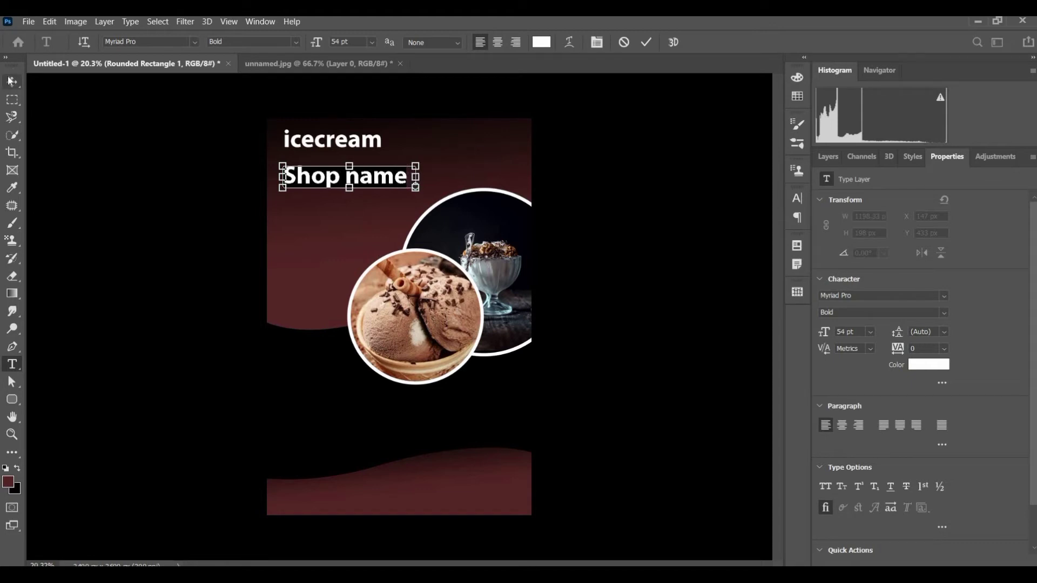
Try scaling the "Shop name" text box down to about 82%, and undo the scaling
{"action": "key", "text": "ctrl+t"}
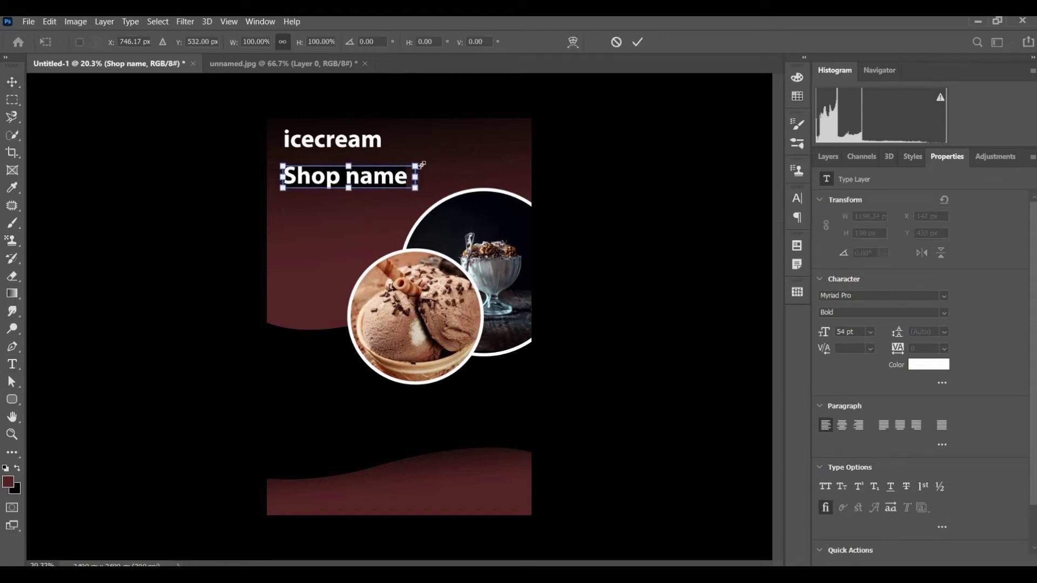
{"action": "left_click_drag", "start_coordinate": [418, 164], "coordinate": [409, 173]}
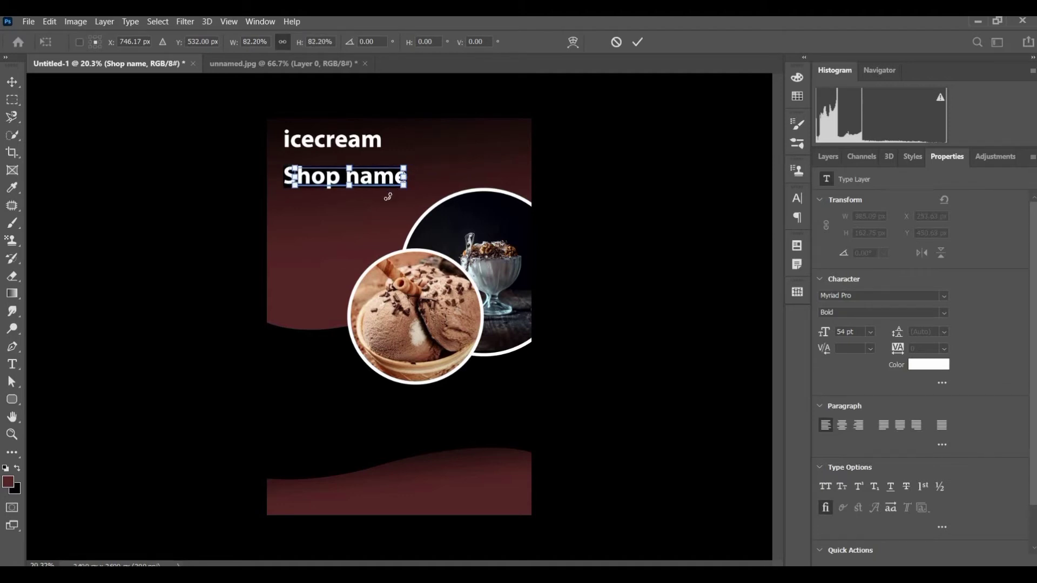
{"action": "key", "text": "Return"}
{"action": "scroll", "coordinate": [359, 186], "scroll_direction": "up", "scroll_amount": 3}
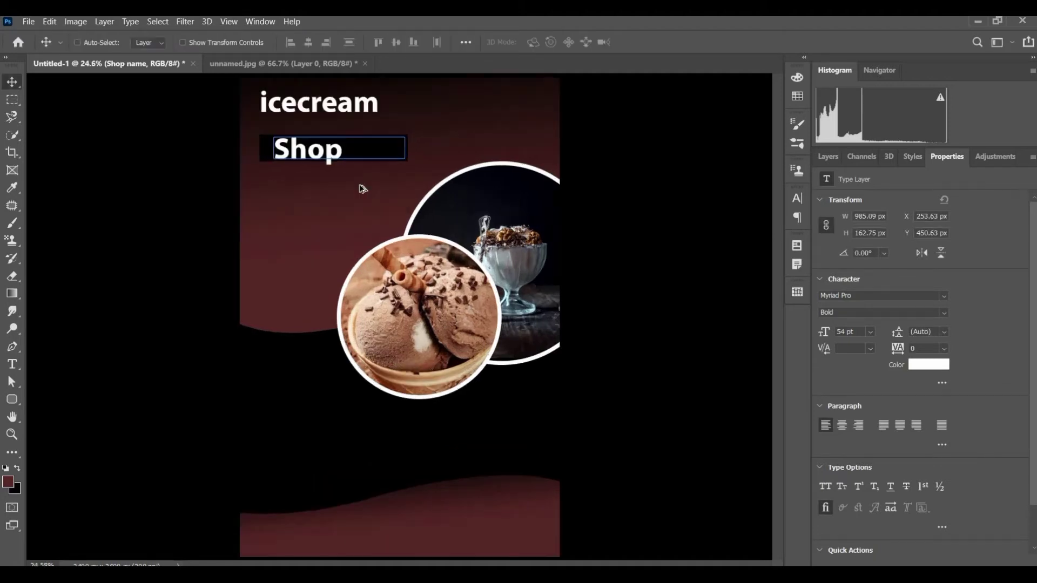
{"action": "key", "text": "ctrl+z"}
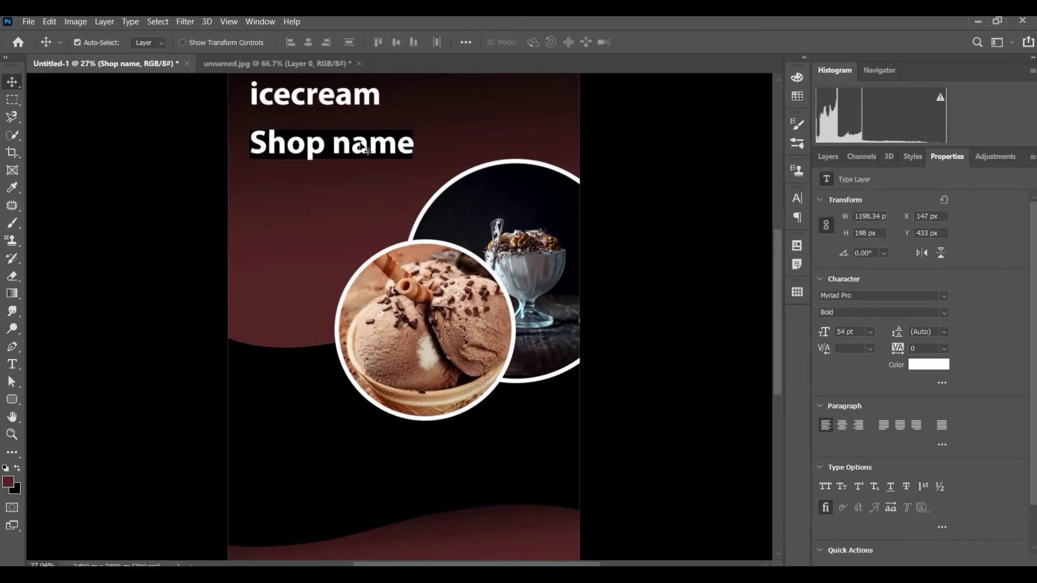
Set the "Shop name" text to 42 pt and centre it on the black rectangle, at about X 246 px, Y 433 px
{"action": "double_click", "coordinate": [367, 151]}
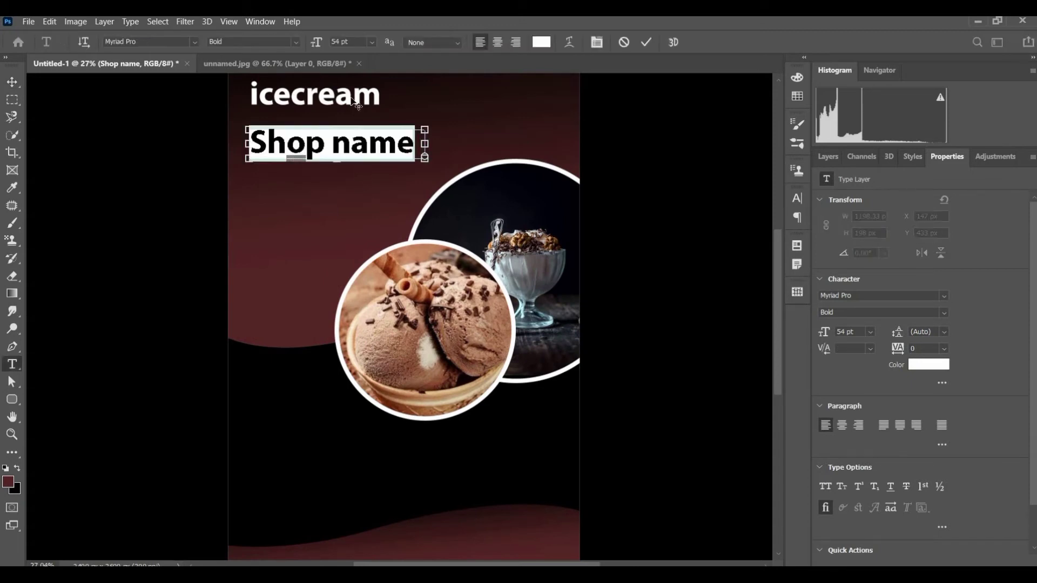
{"action": "left_click_drag", "start_coordinate": [319, 47], "coordinate": [311, 48]}
{"action": "left_click", "coordinate": [14, 86]}
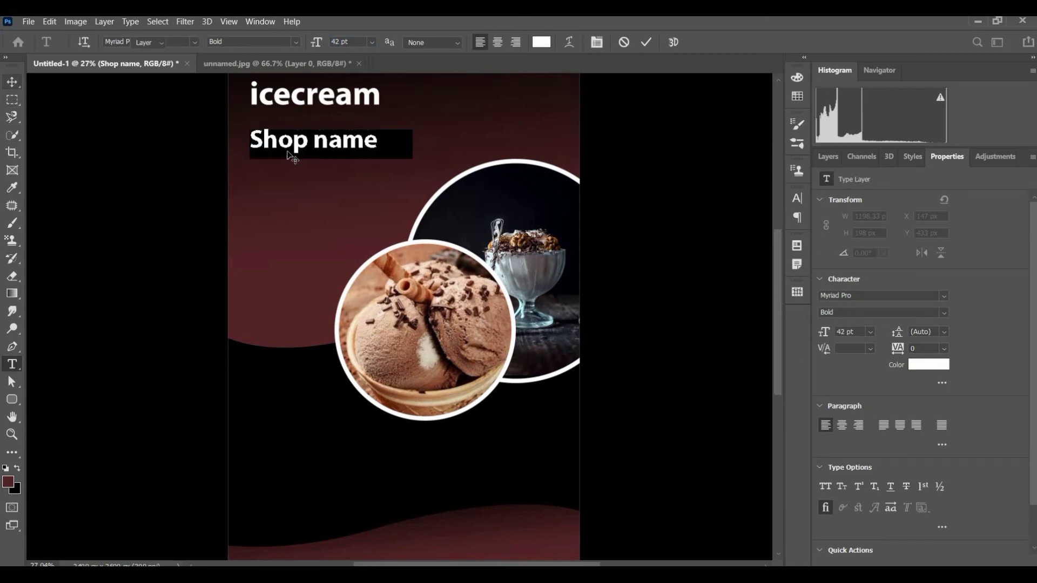
{"action": "left_click_drag", "start_coordinate": [301, 141], "coordinate": [328, 174]}
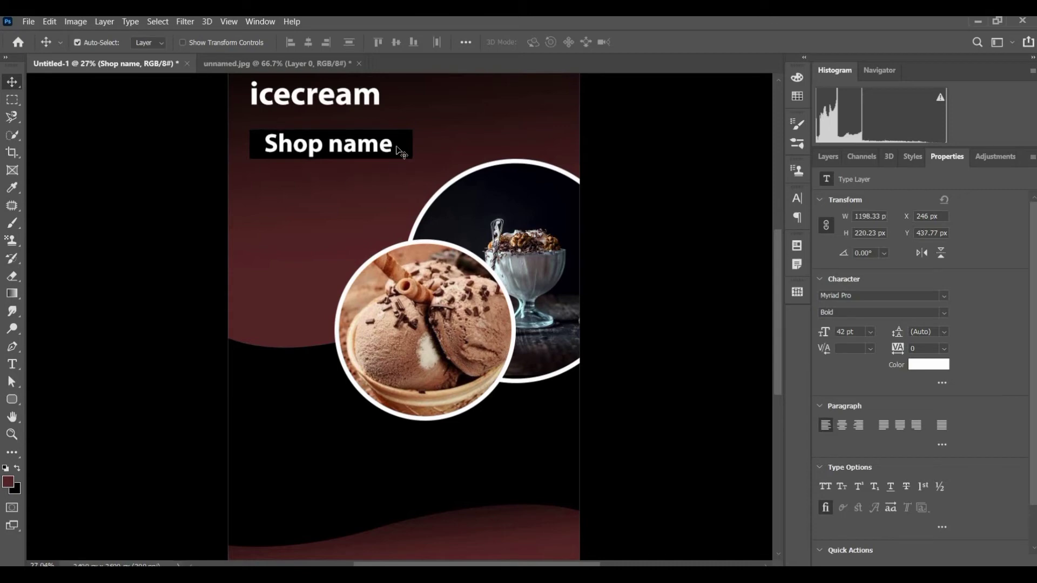
{"action": "key", "text": "Down"}
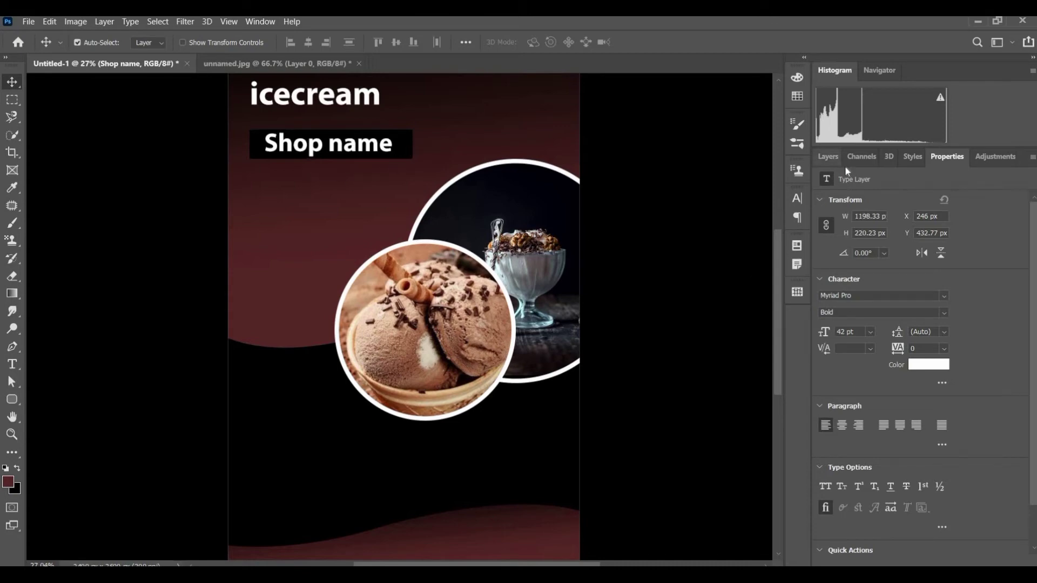
Nudge the "Shop name" text and its rounded rectangle together leftward and slightly up, closer to the "icecream" heading
{"action": "left_click", "coordinate": [828, 157]}
{"action": "left_click", "coordinate": [893, 304], "text": "ctrl"}
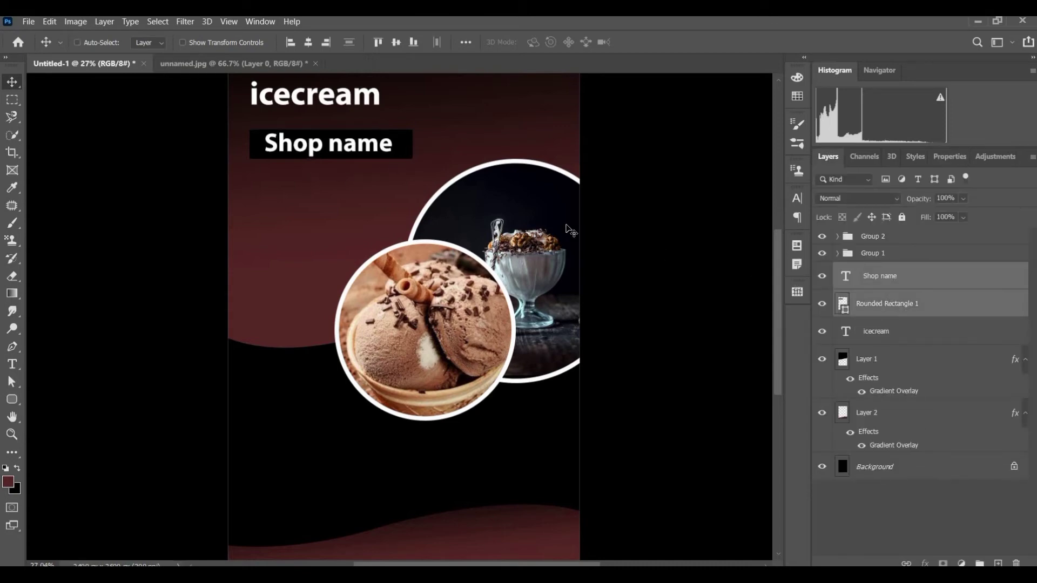
{"action": "key", "text": "shift+Left"}
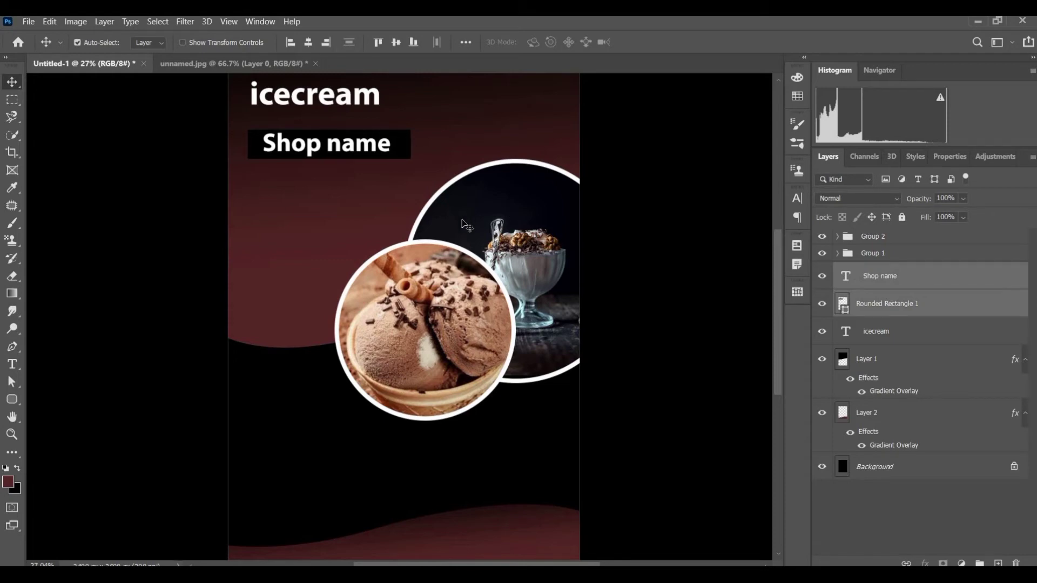
{"action": "key", "text": "shift+Left"}
{"action": "key", "text": "shift+Left"}
{"action": "key", "text": "shift+Up"}
{"action": "key", "text": "shift+Up"}
{"action": "key", "text": "shift+Up"}
{"action": "key", "text": "shift+Up"}
{"action": "key", "text": "shift+Left"}
{"action": "key", "text": "shift+Left"}
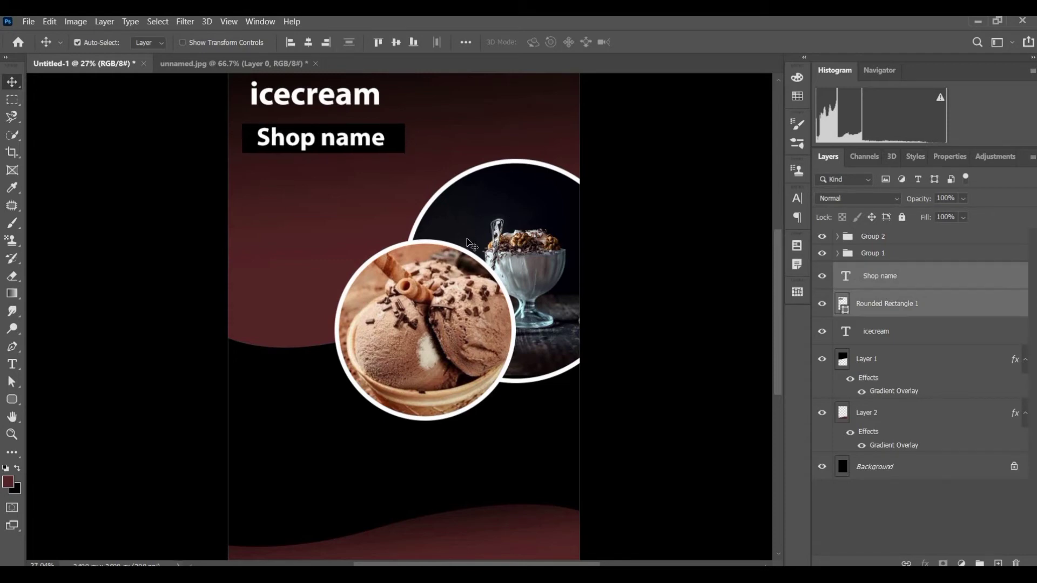
{"action": "key", "text": "shift+Left"}
{"action": "key", "text": "shift+Left"}
{"action": "key", "text": "shift+Left"}
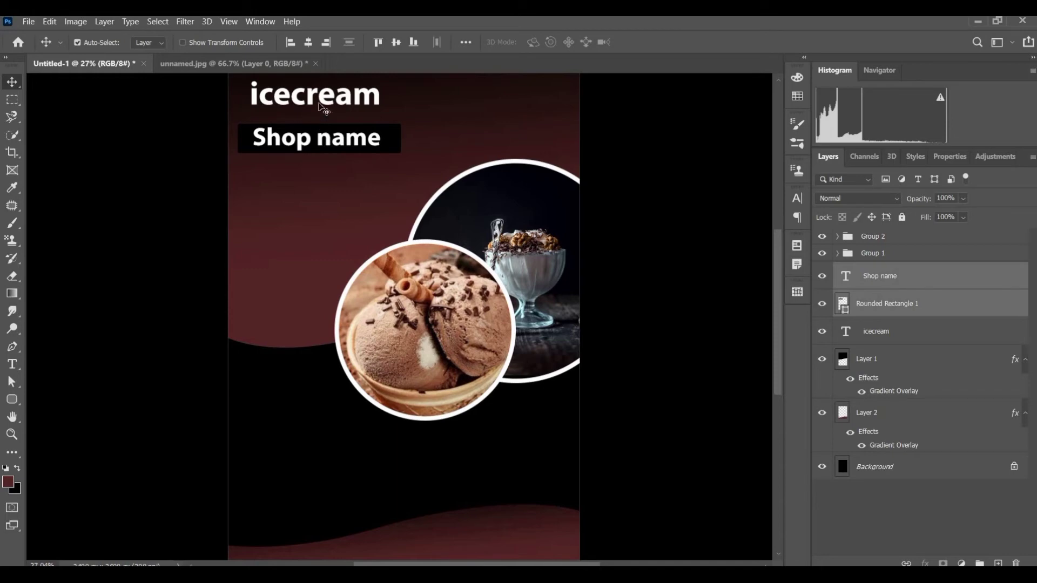
Change the "icecream" heading's text colour to black (000000)
{"action": "key", "text": "t"}
{"action": "left_click", "coordinate": [320, 101]}
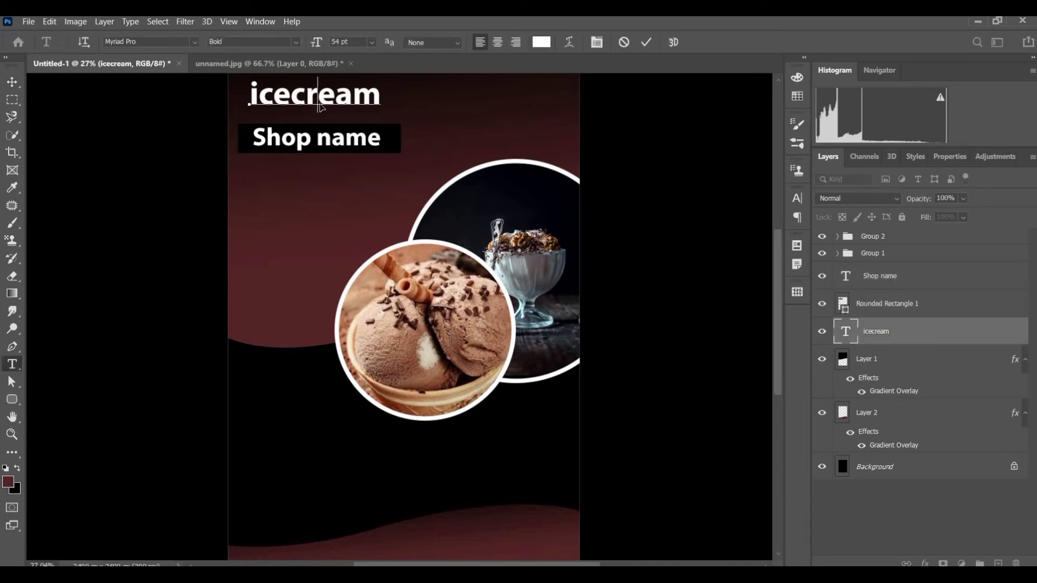
{"action": "key", "text": "ctrl+a"}
{"action": "left_click", "coordinate": [550, 38]}
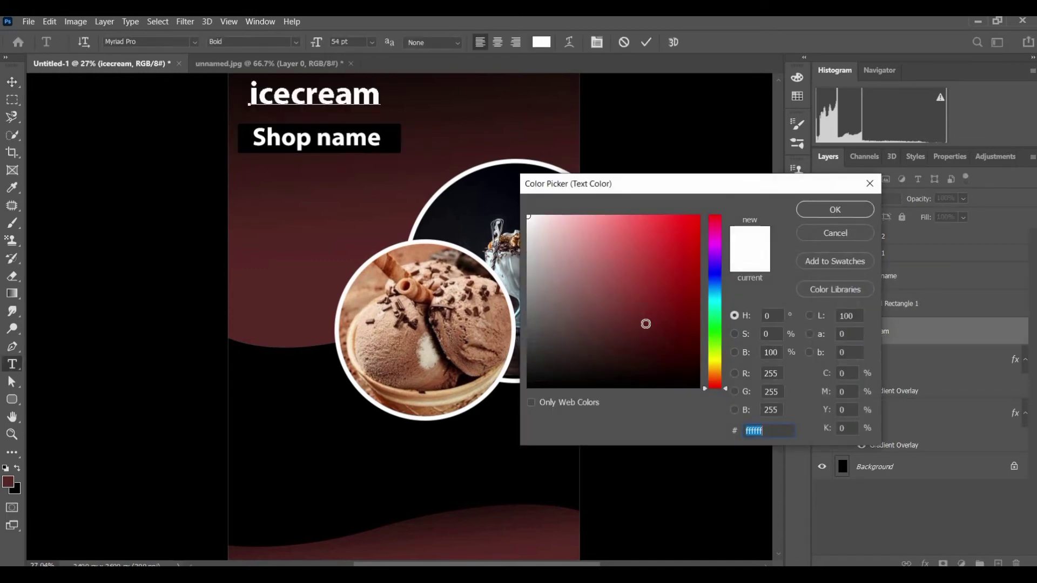
{"action": "type", "text": "000000"}
{"action": "left_click", "coordinate": [822, 209]}
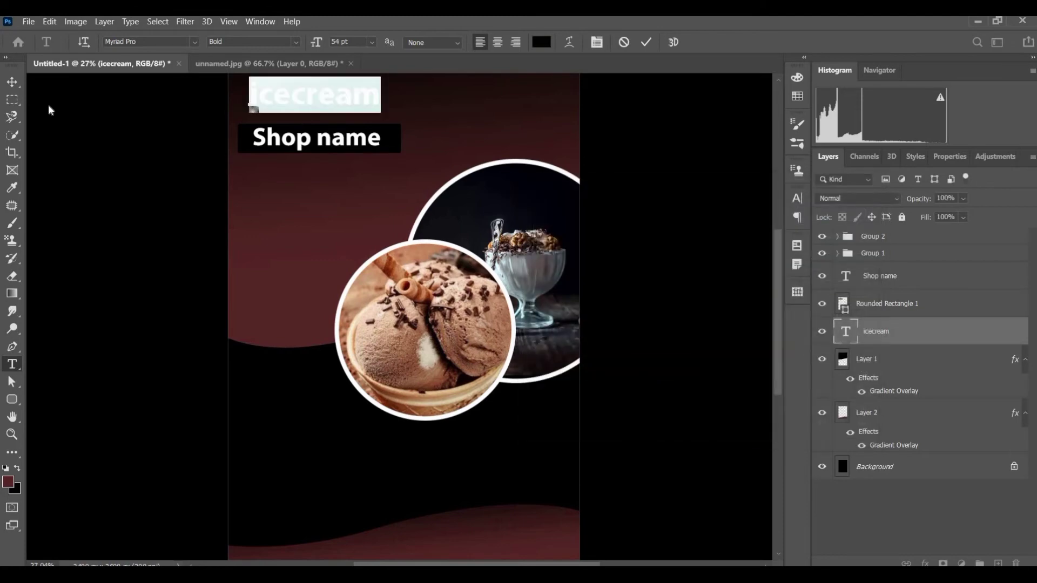
{"action": "left_click", "coordinate": [11, 81]}
{"action": "left_click", "coordinate": [216, 153]}
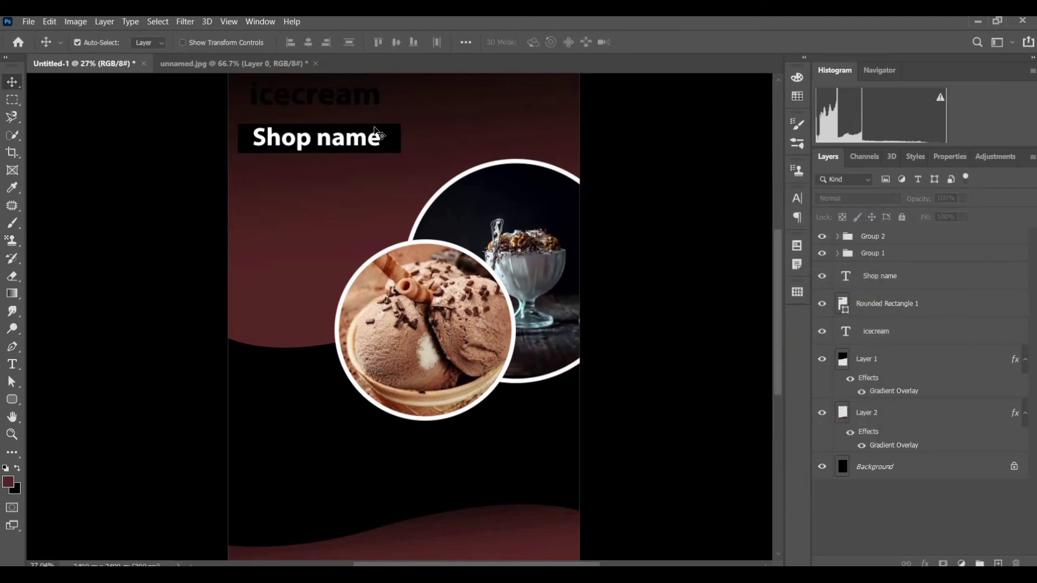
Set the angle of Layer 1's gradient overlay to 23°
{"action": "scroll", "coordinate": [370, 161], "scroll_direction": "down", "scroll_amount": 1}
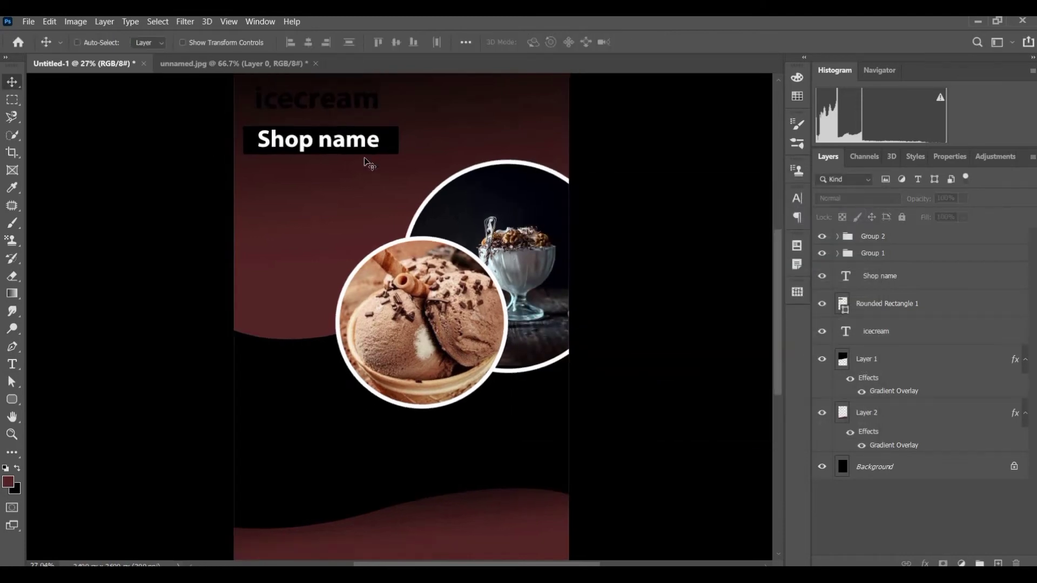
{"action": "left_click", "coordinate": [482, 142]}
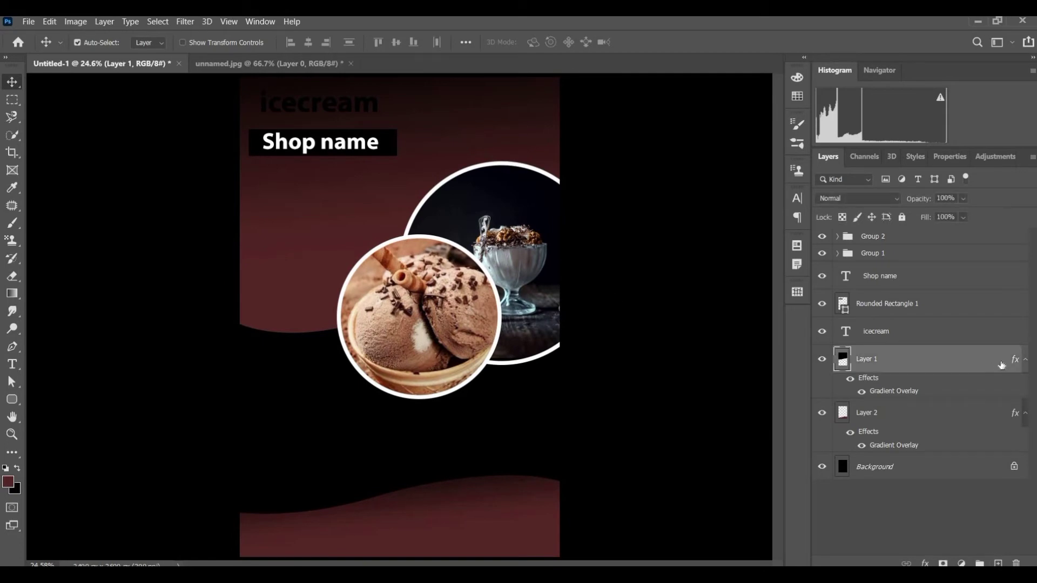
{"action": "double_click", "coordinate": [1001, 365]}
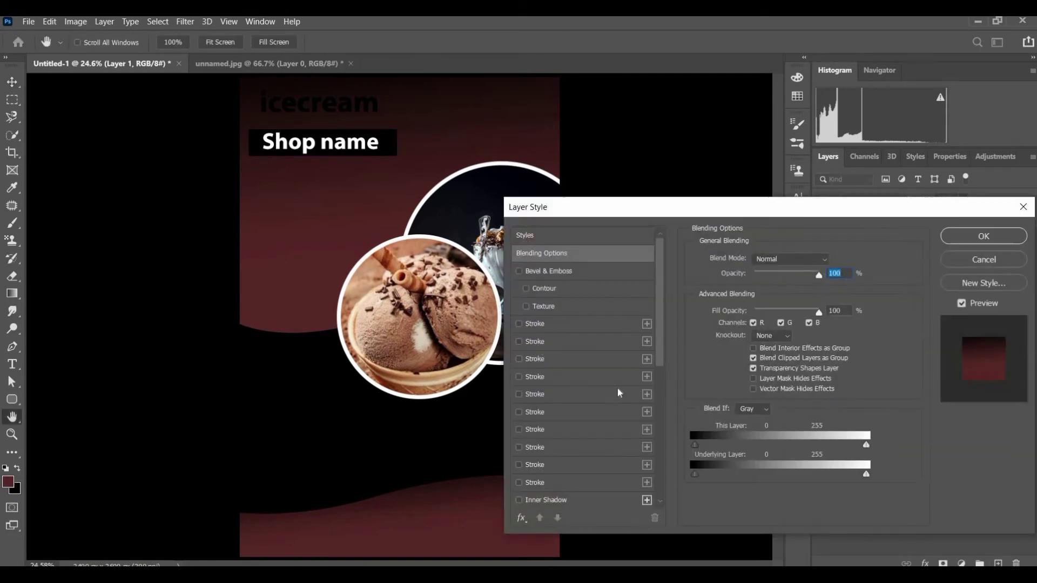
{"action": "scroll", "coordinate": [616, 394], "scroll_direction": "down", "scroll_amount": 3}
{"action": "scroll", "coordinate": [609, 412], "scroll_direction": "down", "scroll_amount": 3}
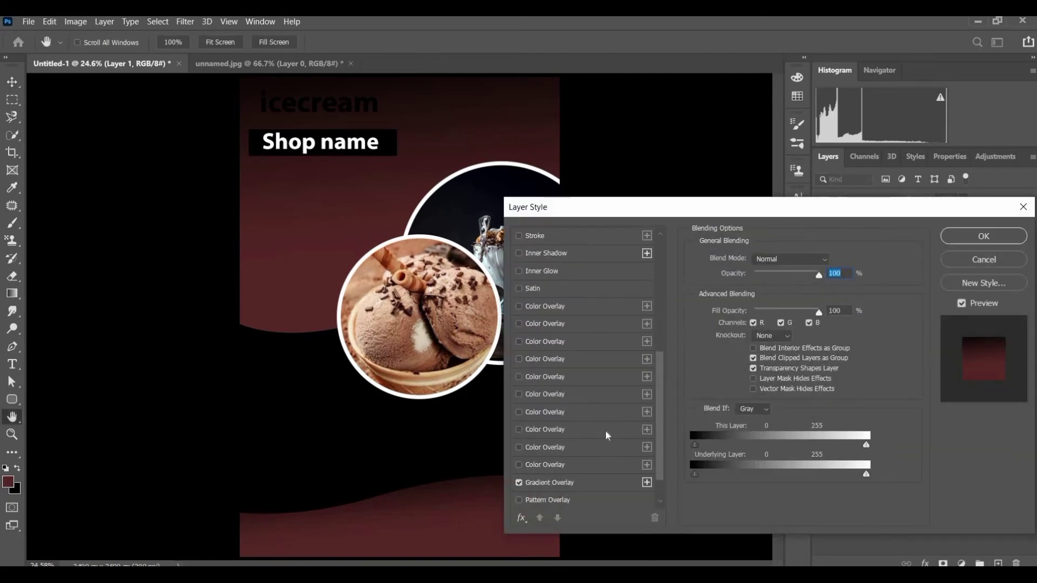
{"action": "left_click", "coordinate": [606, 482]}
{"action": "mouse_move", "coordinate": [753, 332]}
{"action": "left_mouse_down"}
{"action": "mouse_move", "coordinate": [746, 324]}
{"action": "mouse_move", "coordinate": [766, 328]}
{"action": "left_mouse_up"}
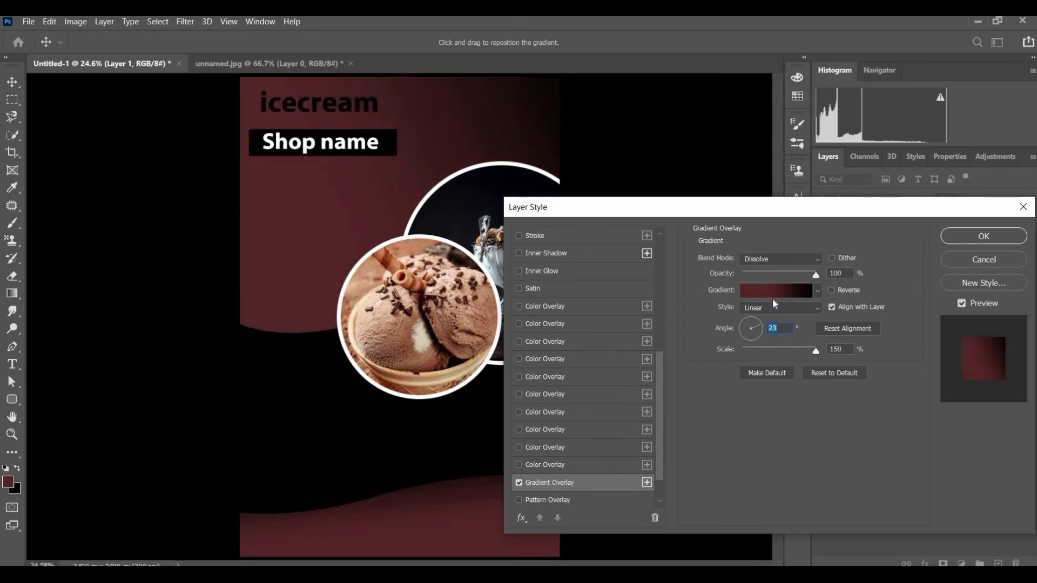
{"action": "left_click", "coordinate": [983, 236]}
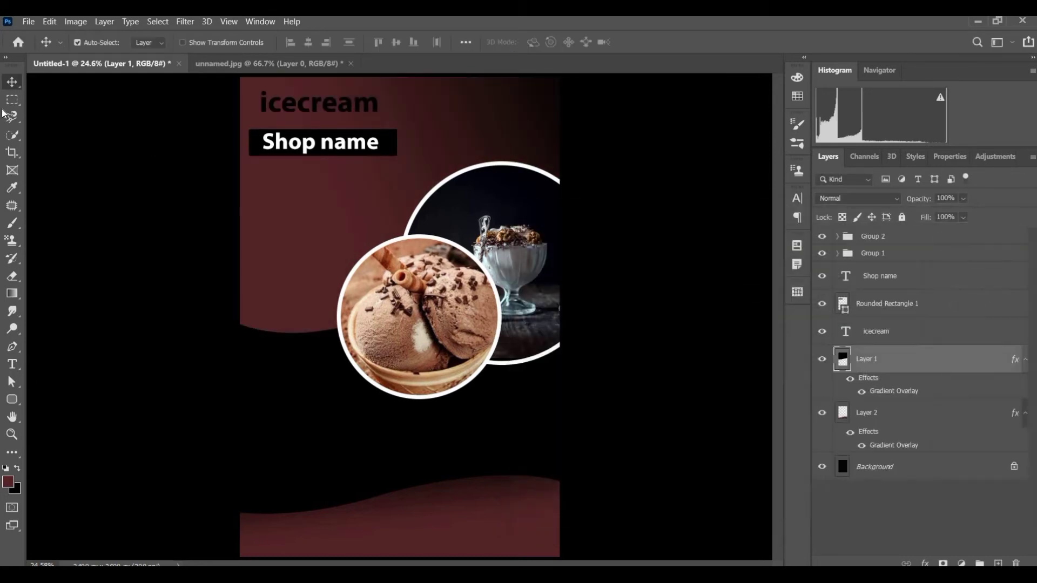
Add a two-line tagline below the "Shop name" label, reading "feel the test our" and "icecream"
{"action": "key", "text": "t"}
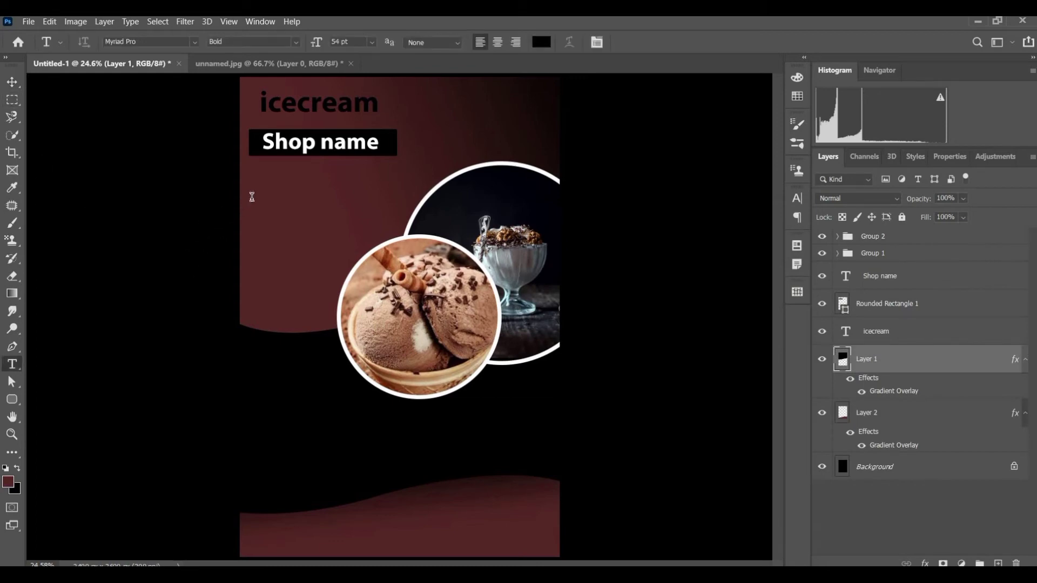
{"action": "left_click", "coordinate": [262, 200]}
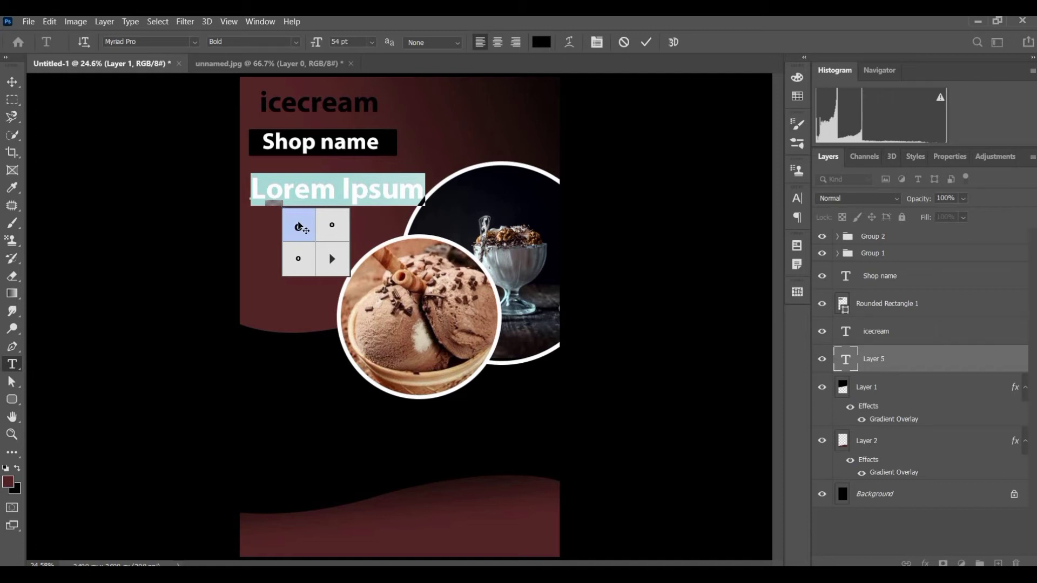
{"action": "left_click", "coordinate": [299, 222]}
{"action": "key", "text": "ctrl+a"}
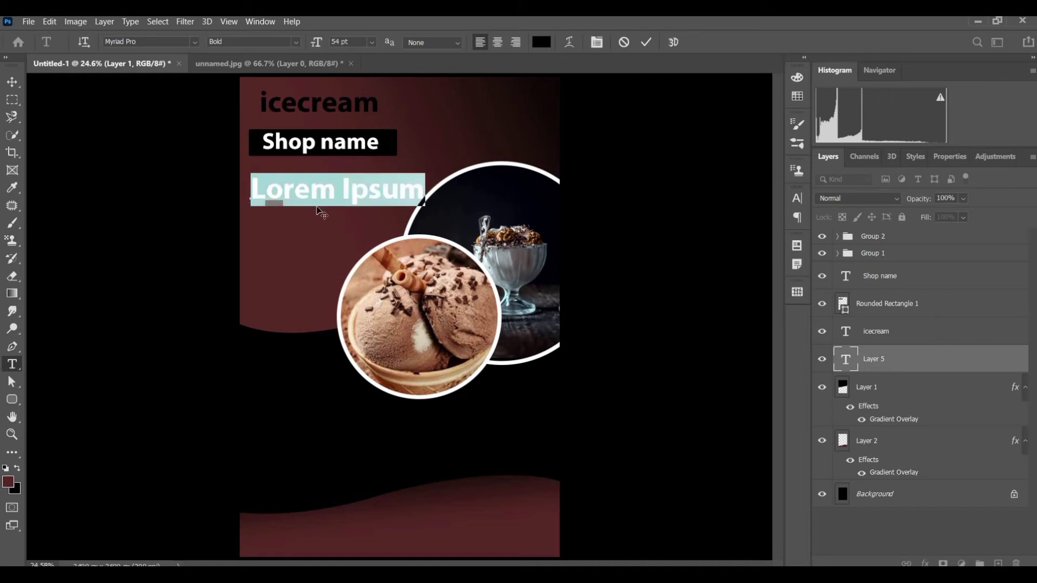
{"action": "type", "text": "fee"}
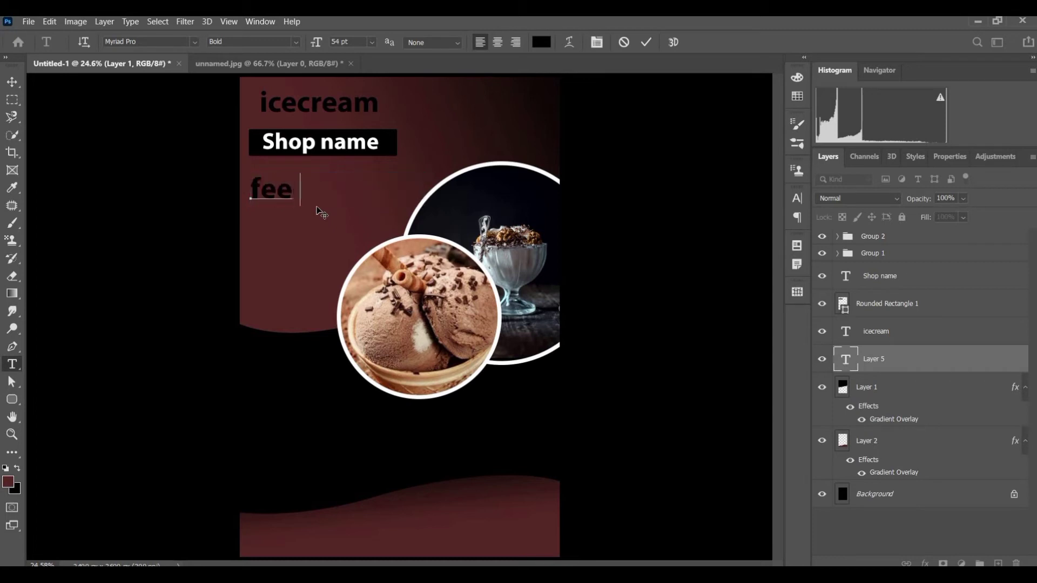
{"action": "type", "text": "l the "}
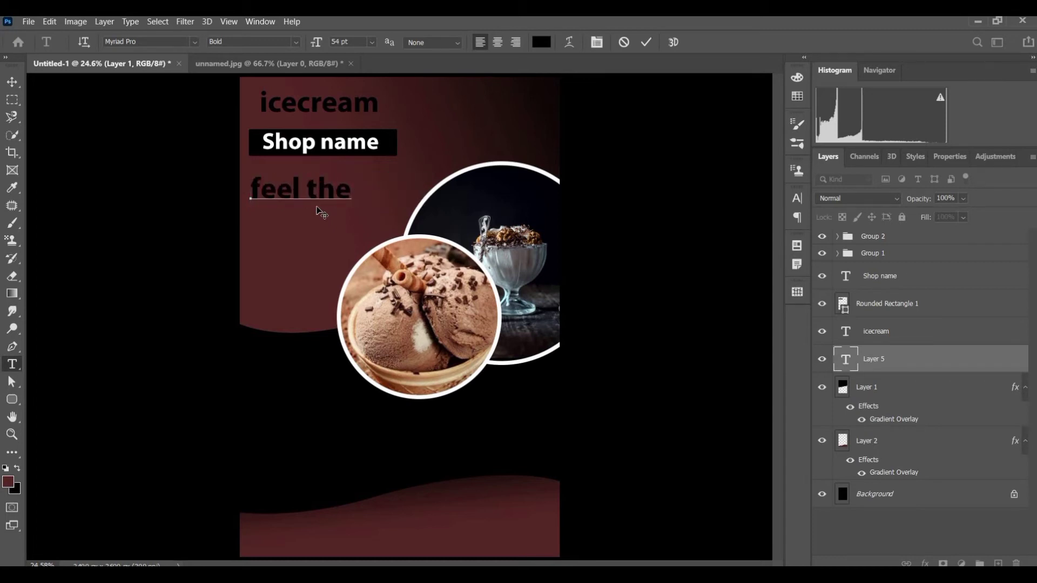
{"action": "type", "text": "test "}
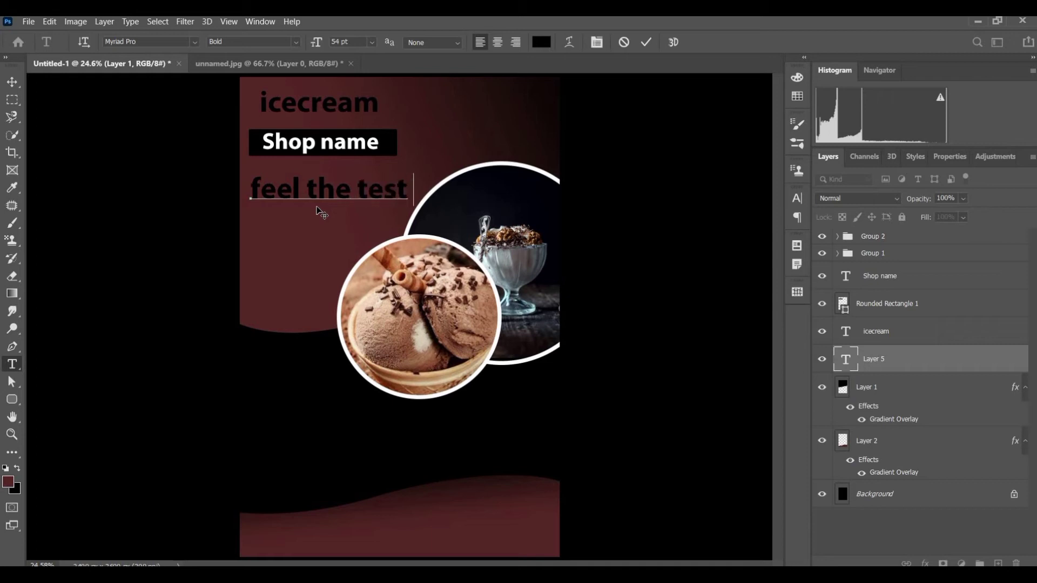
{"action": "type", "text": "o"}
{"action": "type", "text": "f"}
{"action": "key", "text": "Return"}
{"action": "type", "text": "ice"}
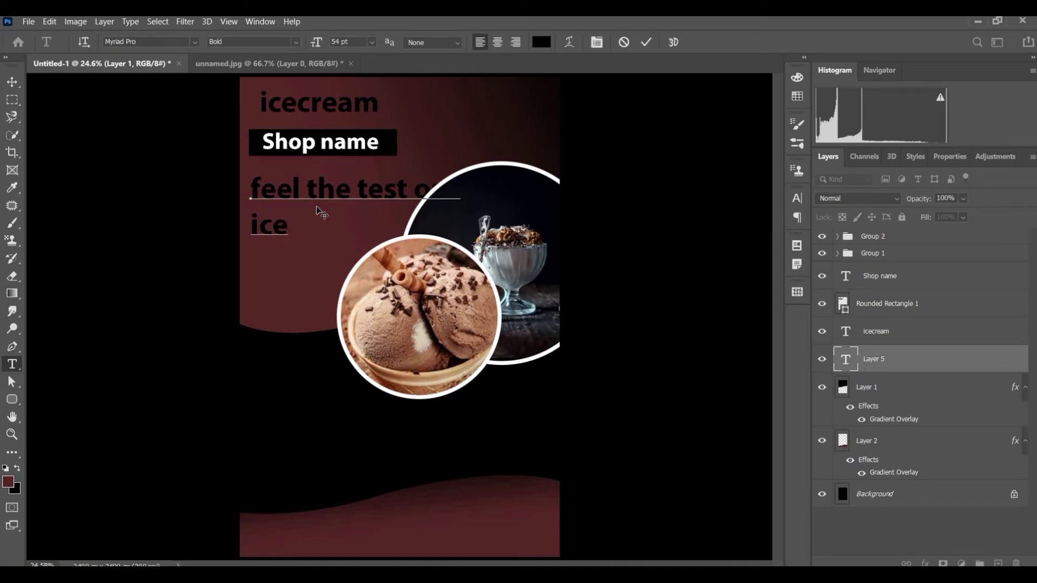
{"action": "type", "text": "cream"}
Change the whole tagline's text colour to white
{"action": "key", "text": "ctrl+a"}
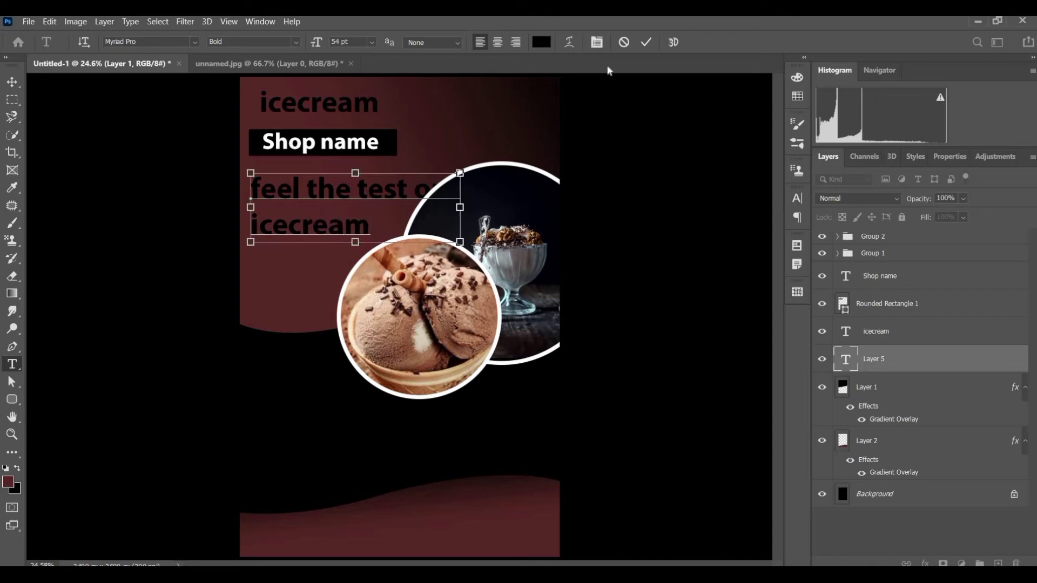
{"action": "left_click", "coordinate": [551, 43]}
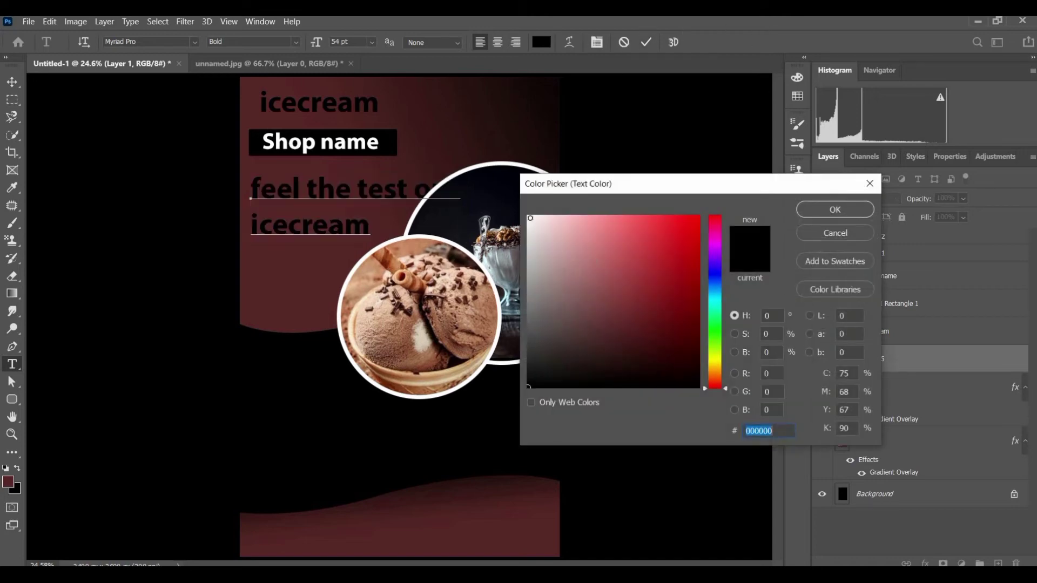
{"action": "left_click", "coordinate": [528, 216]}
{"action": "left_click", "coordinate": [834, 209]}
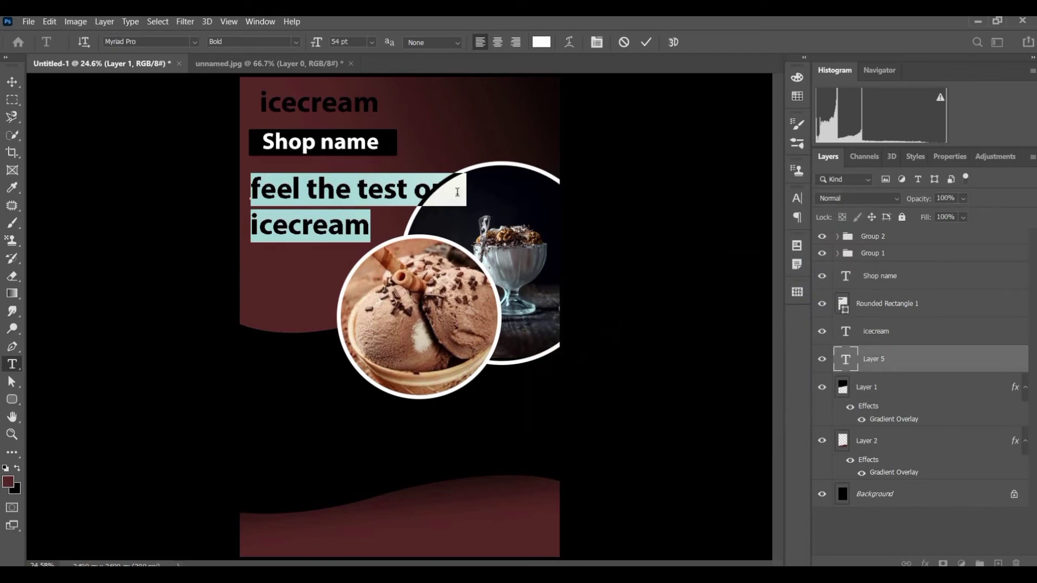
Rearrange the tagline's line breaks so it reads "feel the test" on the first line and "our icecream" on the second
{"action": "left_click", "coordinate": [412, 191]}
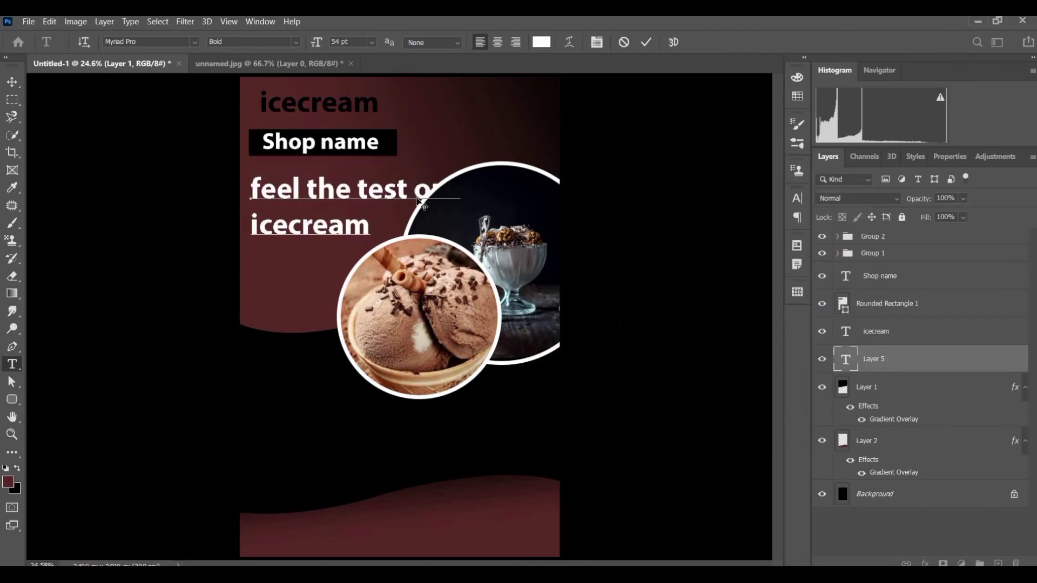
{"action": "key", "text": "Return"}
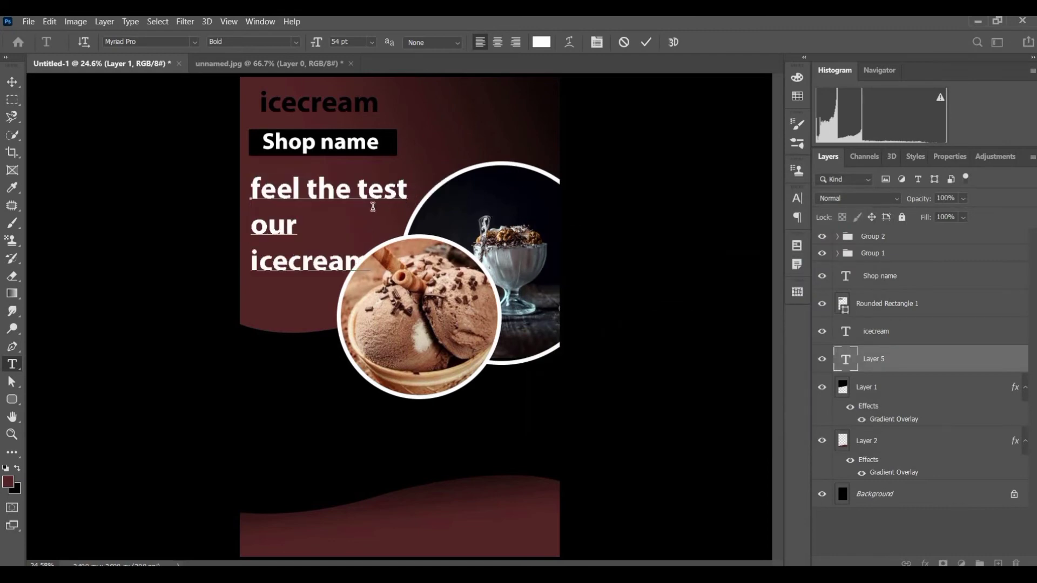
{"action": "left_click", "coordinate": [253, 261]}
{"action": "type", "text": "\\"}
{"action": "key", "text": "BackSpace"}
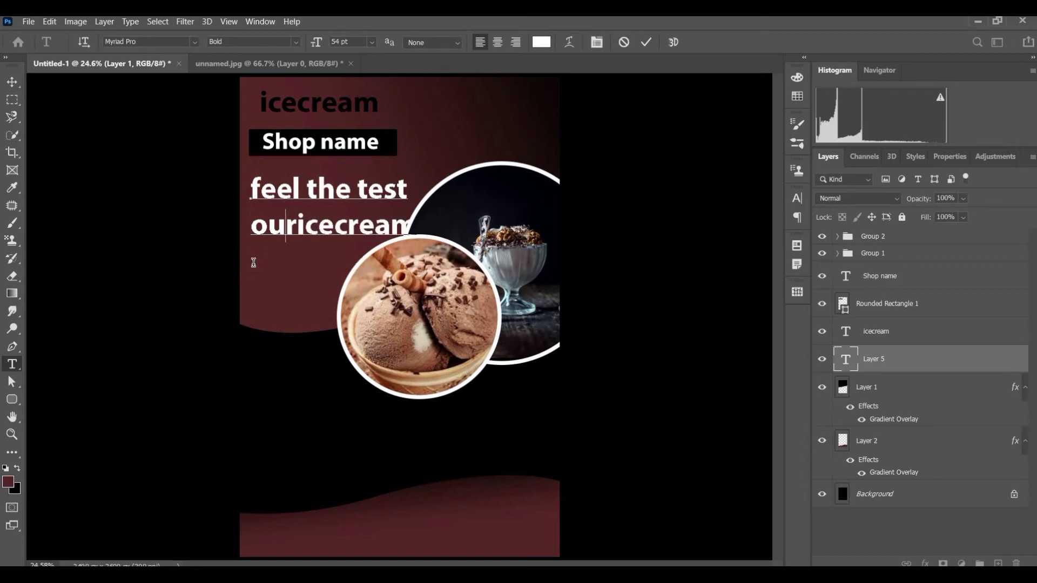
{"action": "key", "text": "BackSpace"}
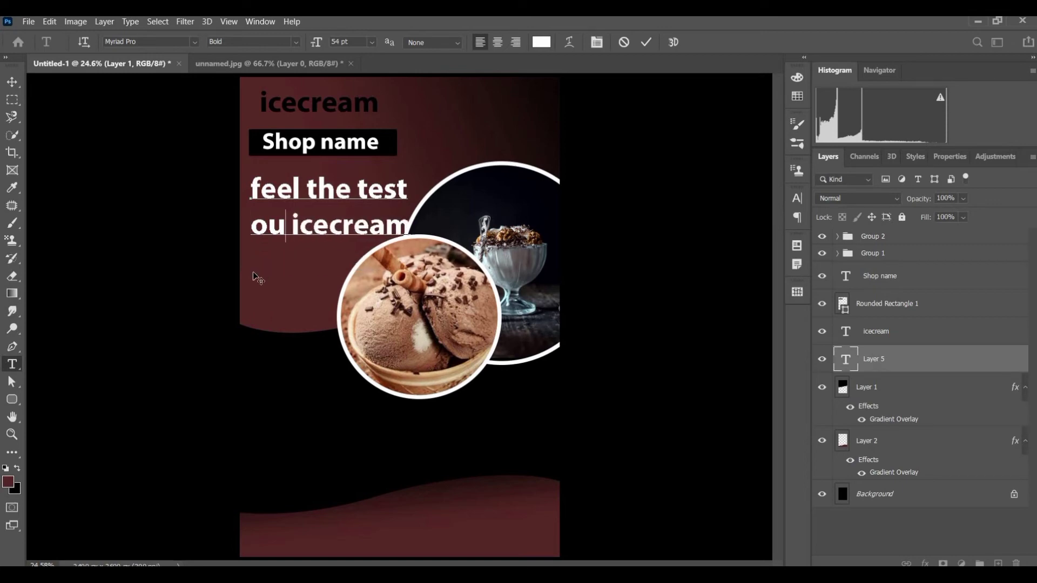
{"action": "key", "text": "BackSpace"}
{"action": "type", "text": "r"}
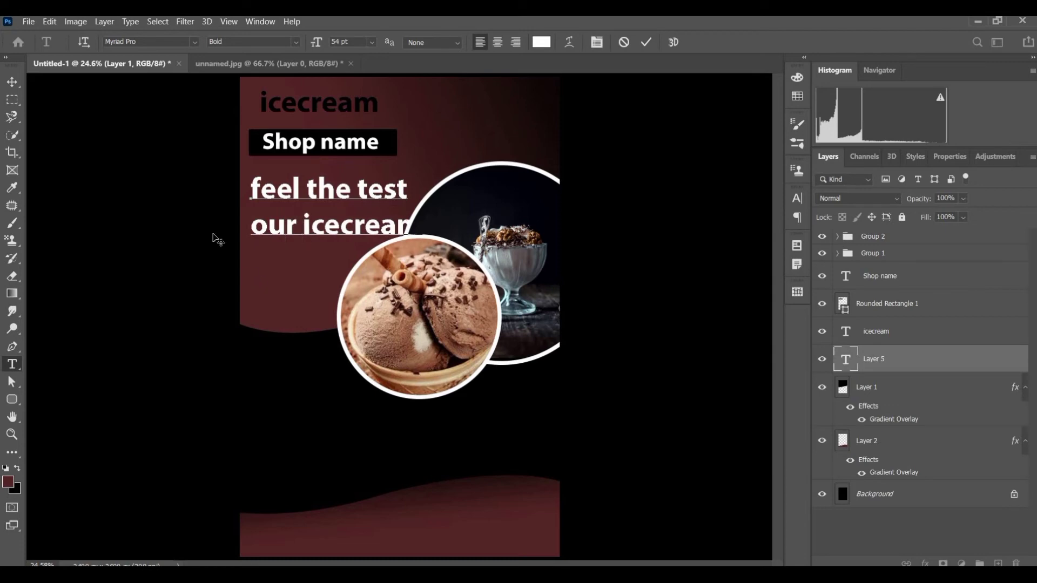
Scale the tagline down so it clears the circular photos, and position it beneath the "Shop name" label
{"action": "left_click", "coordinate": [12, 82]}
{"action": "key", "text": "ctrl+t"}
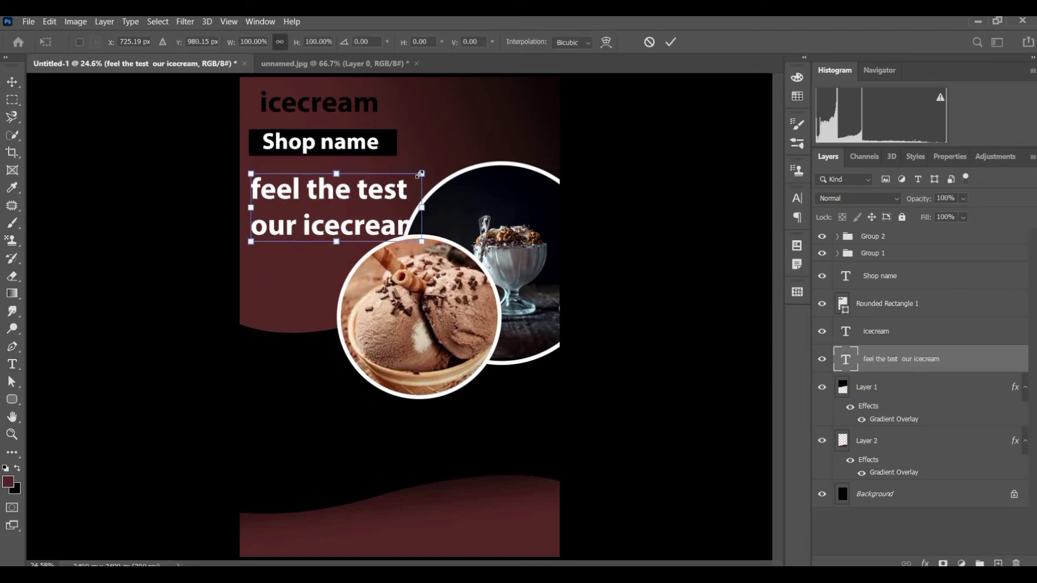
{"action": "left_click_drag", "start_coordinate": [420, 175], "coordinate": [410, 216]}
{"action": "left_click_drag", "start_coordinate": [332, 223], "coordinate": [314, 224]}
{"action": "key", "text": "Return"}
{"action": "key", "text": "Up"}
{"action": "key", "text": "Up"}
{"action": "key", "text": "Up"}
{"action": "key", "text": "Up"}
{"action": "key", "text": "Up"}
{"action": "key", "text": "Up"}
{"action": "key", "text": "Up"}
{"action": "key", "text": "Up"}
{"action": "key", "text": "Up"}
{"action": "key", "text": "Up"}
{"action": "key", "text": "Up"}
{"action": "key", "text": "Up"}
{"action": "key", "text": "Up"}
{"action": "key", "text": "Up"}
{"action": "key", "text": "Up"}
{"action": "key", "text": "Up"}
{"action": "key", "text": "Up"}
{"action": "key", "text": "Up"}
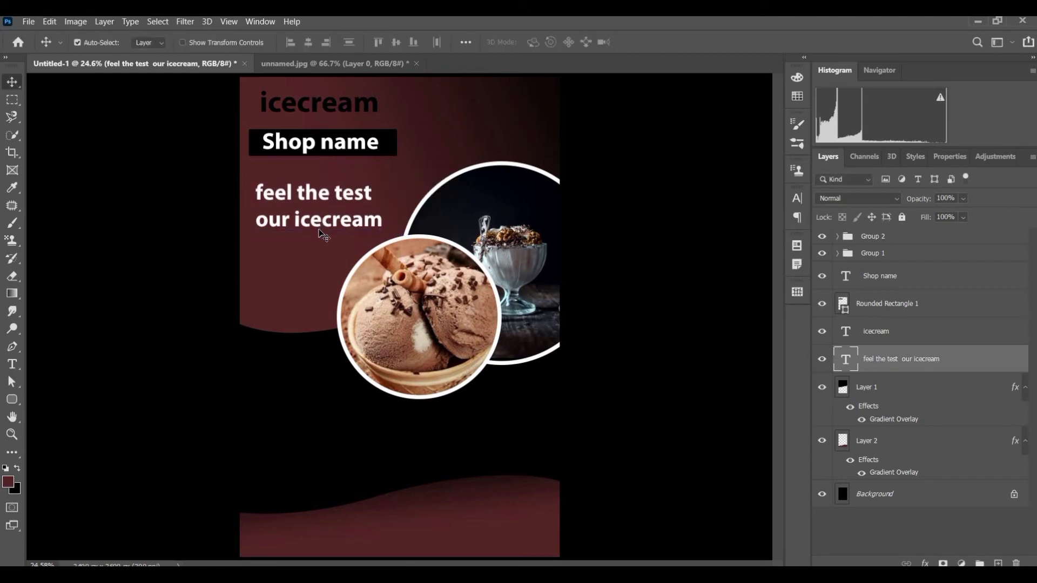
{"action": "key", "text": "t"}
{"action": "left_click", "coordinate": [258, 191]}
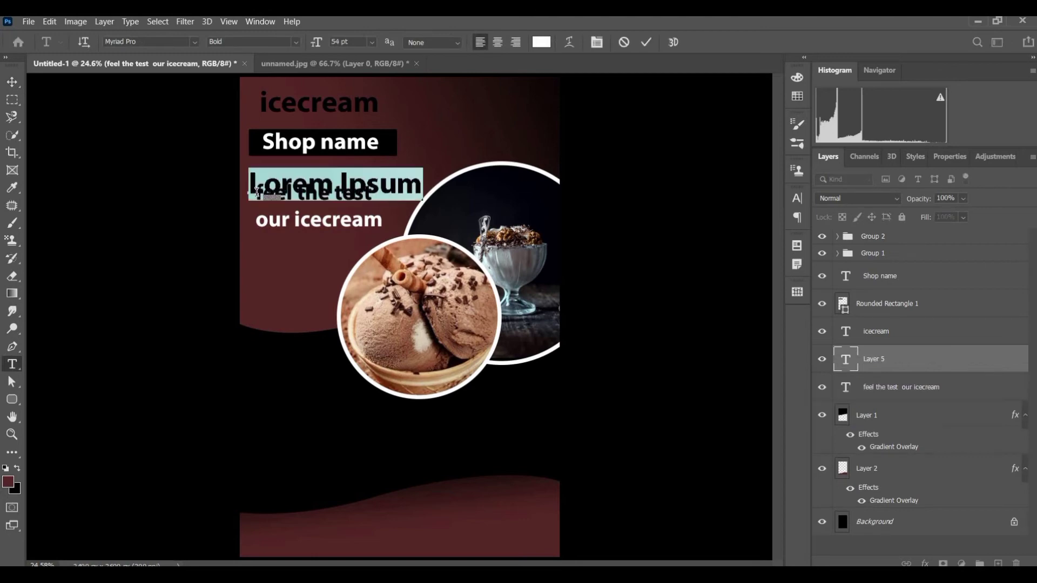
{"action": "left_click", "coordinate": [13, 84]}
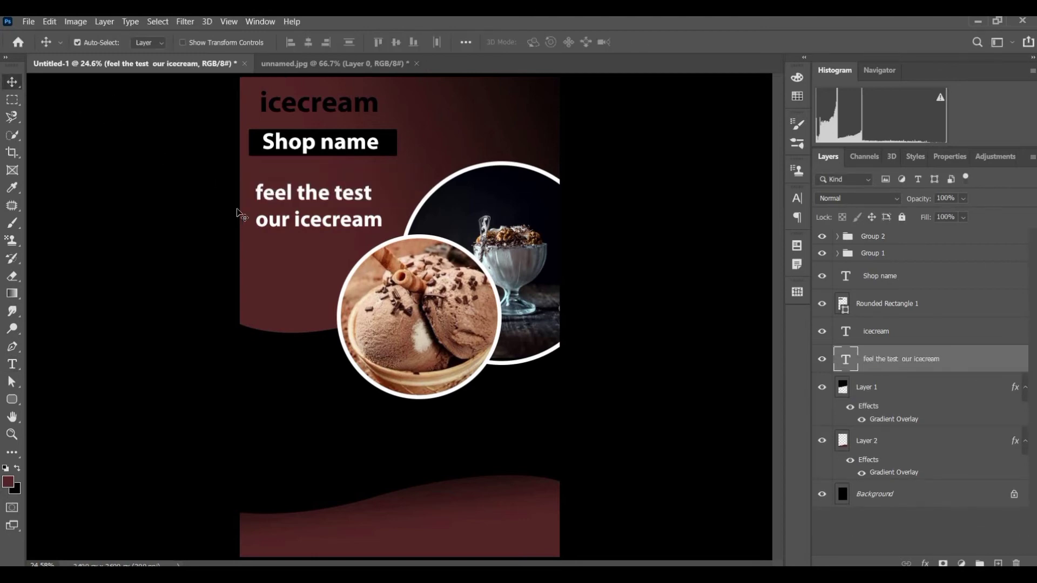
{"action": "key", "text": "t"}
{"action": "left_click", "coordinate": [258, 193]}
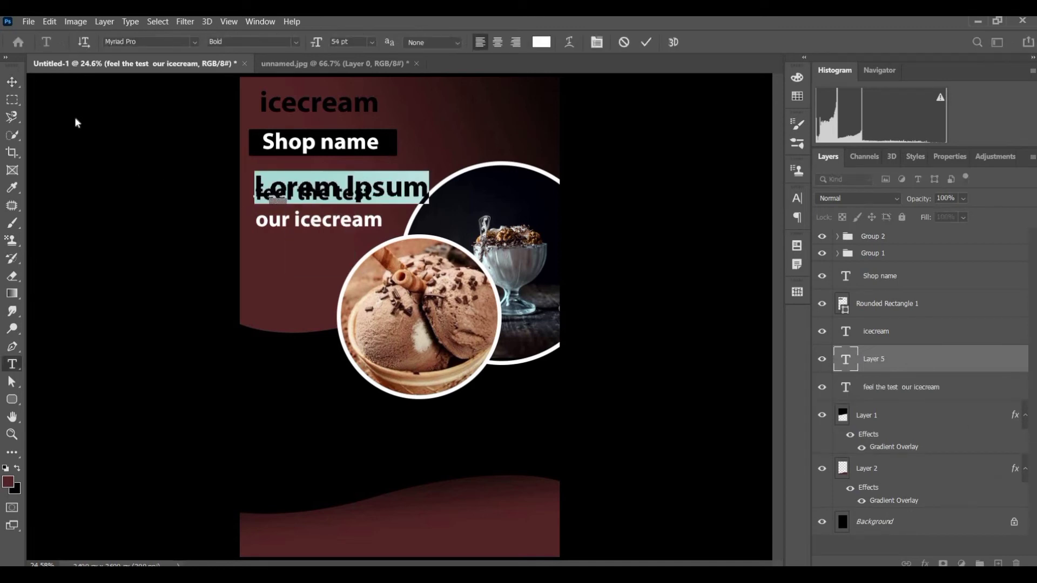
{"action": "left_click", "coordinate": [11, 84]}
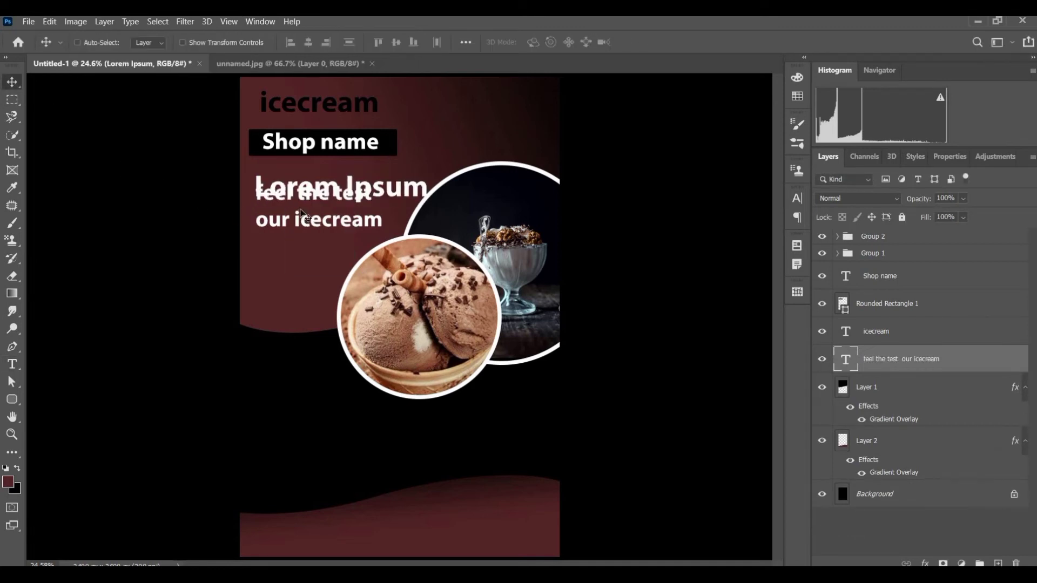
Copy the QR code from apb-qr-code.png into the poster, onto the right end of the lower dark red curve
{"action": "scroll", "coordinate": [307, 204], "scroll_direction": "up", "scroll_amount": 1}
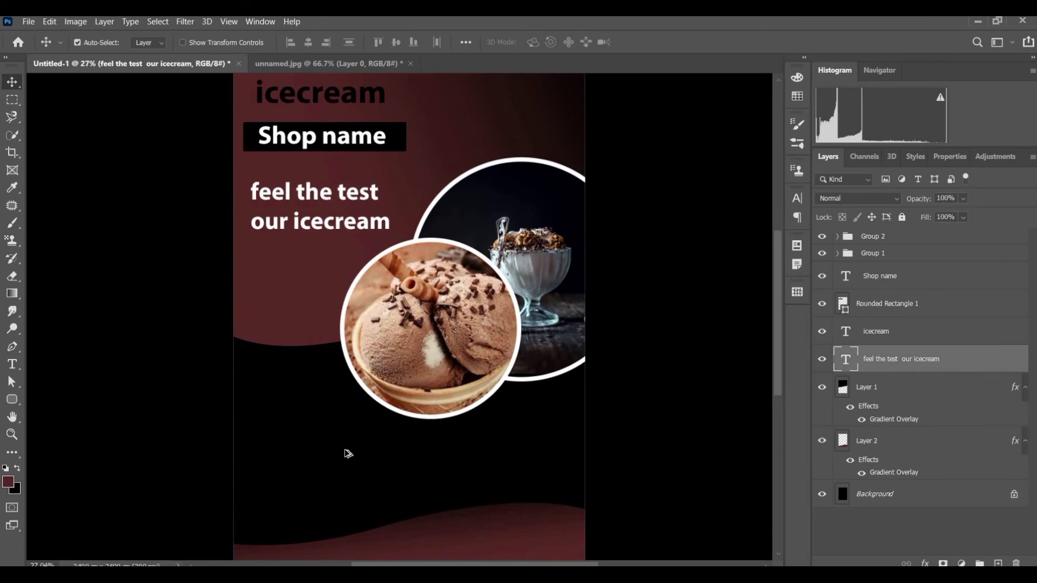
{"action": "scroll", "coordinate": [345, 443], "scroll_direction": "down", "scroll_amount": 1}
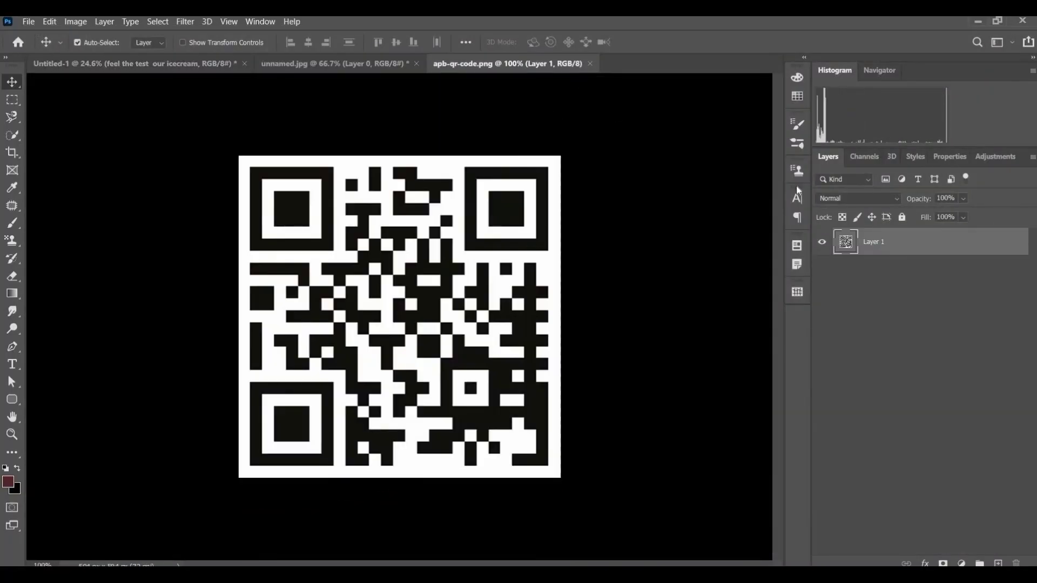
{"action": "left_click_drag", "start_coordinate": [389, 259], "coordinate": [432, 436]}
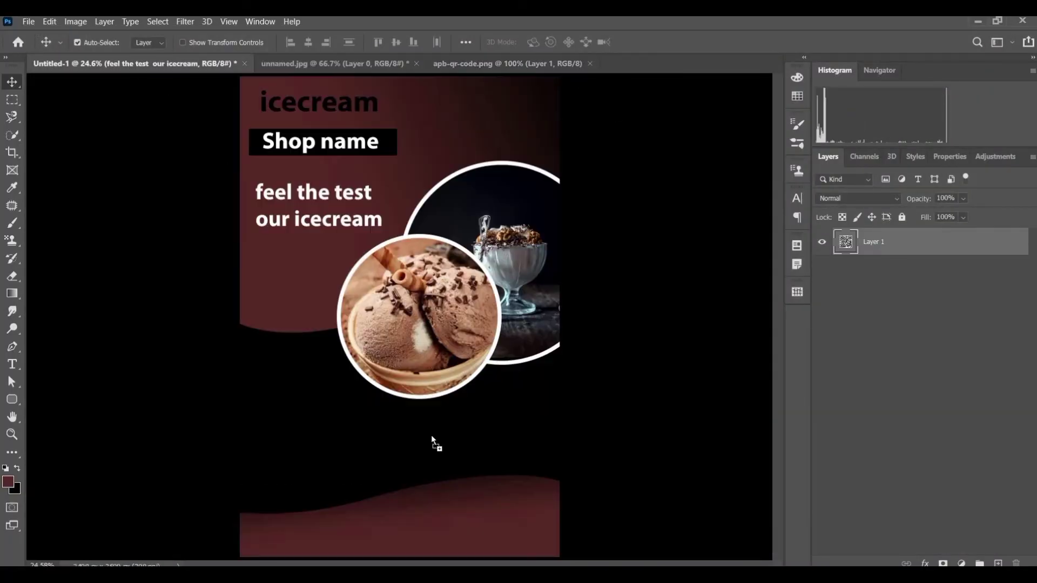
{"action": "left_click_drag", "start_coordinate": [468, 505], "coordinate": [516, 513]}
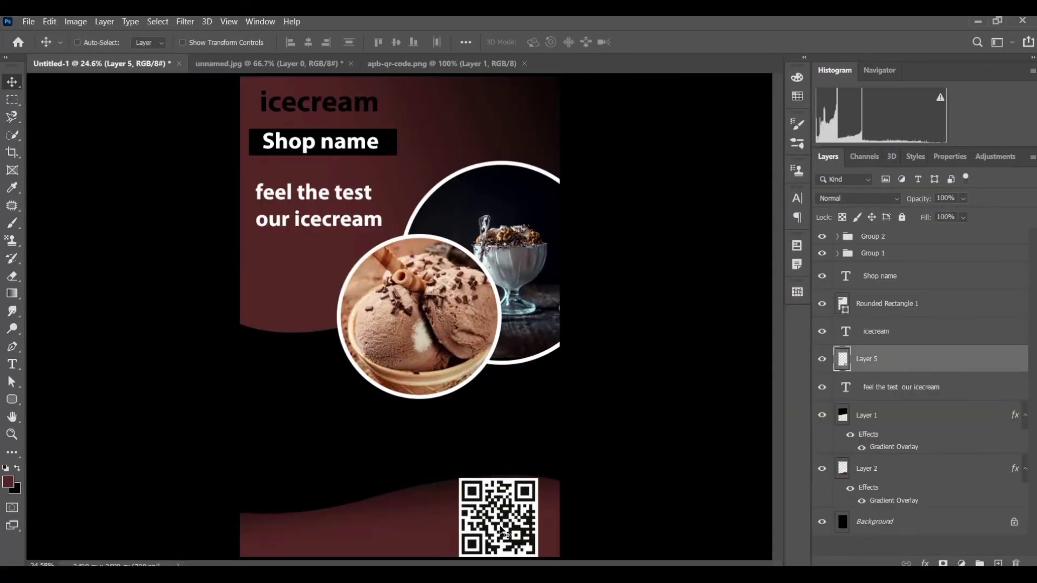
Scale the QR code to 84.27% and place it near the poster's lower-right corner, at about X 2023 px, Y 3325 px
{"action": "key", "text": "ctrl+t"}
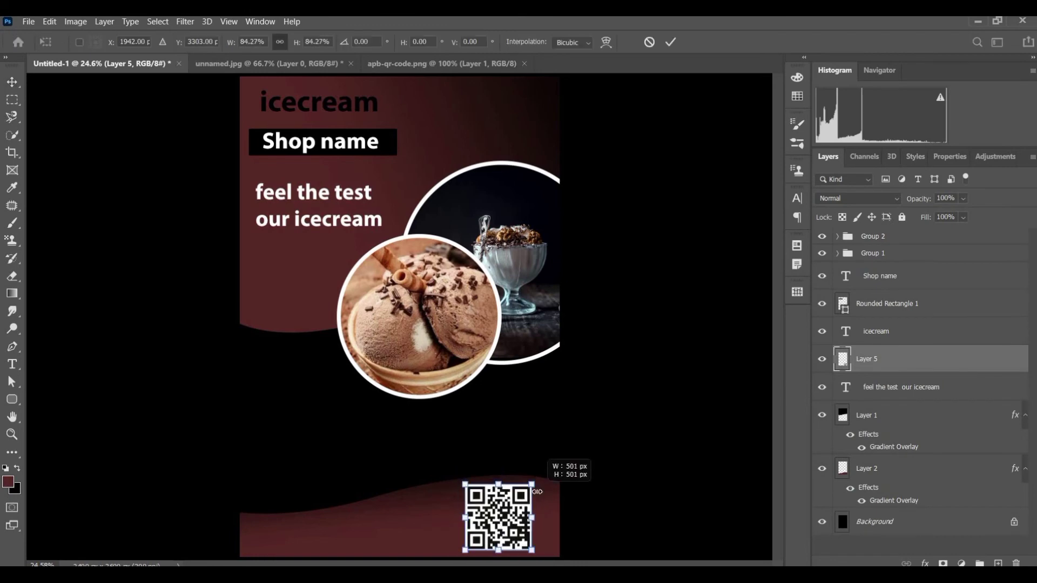
{"action": "left_click_drag", "start_coordinate": [537, 479], "coordinate": [532, 485]}
{"action": "left_click_drag", "start_coordinate": [519, 527], "coordinate": [529, 532]}
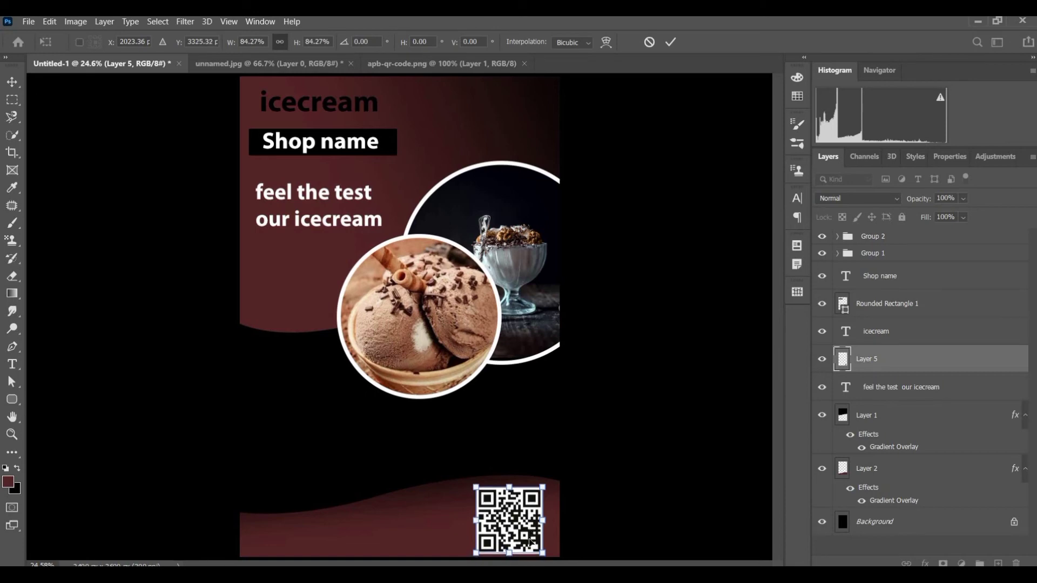
{"action": "key", "text": "Return"}
Add white two-line text reading "Get to" and "touch" beside the QR code on the lower curve
{"action": "key", "text": "t"}
{"action": "left_click", "coordinate": [405, 506]}
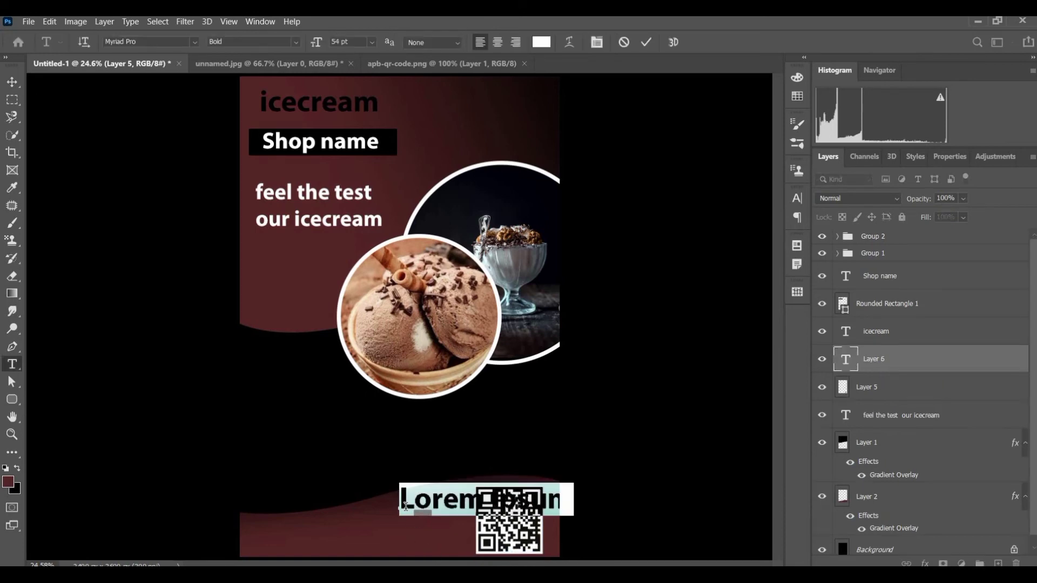
{"action": "type", "text": "Get"}
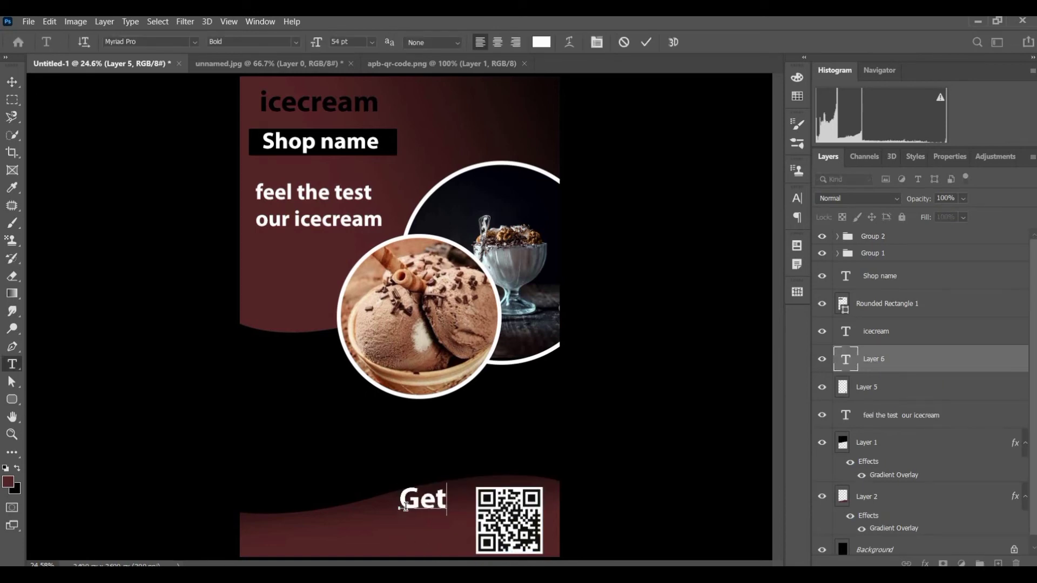
{"action": "type", "text": " to"}
{"action": "key", "text": "Return"}
{"action": "type", "text": "touch"}
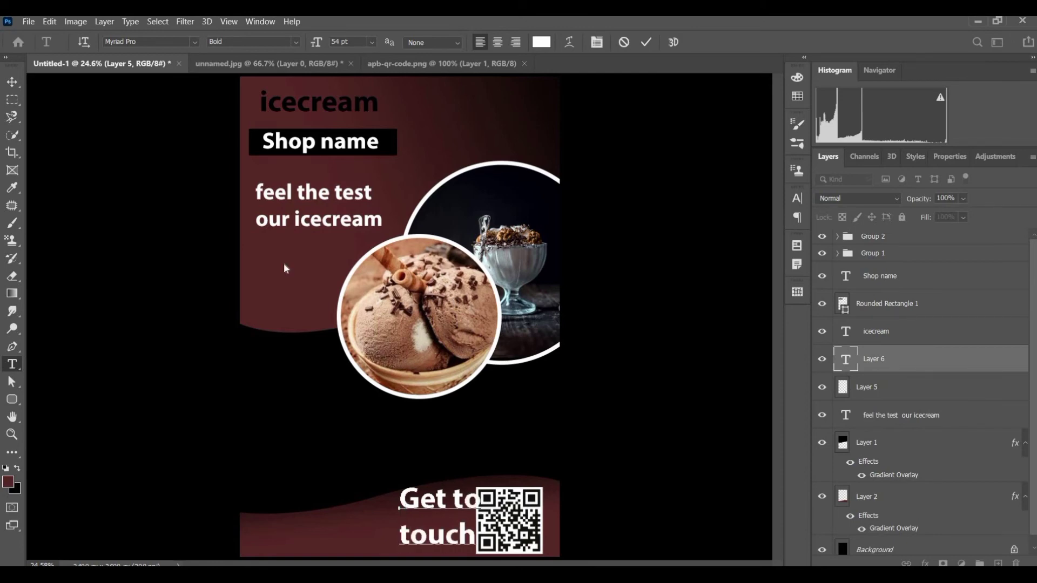
Set the "Get to touch" text to 35 pt and move it about 93 px right and 58 px down, beside the QR code
{"action": "key", "text": "ctrl+a"}
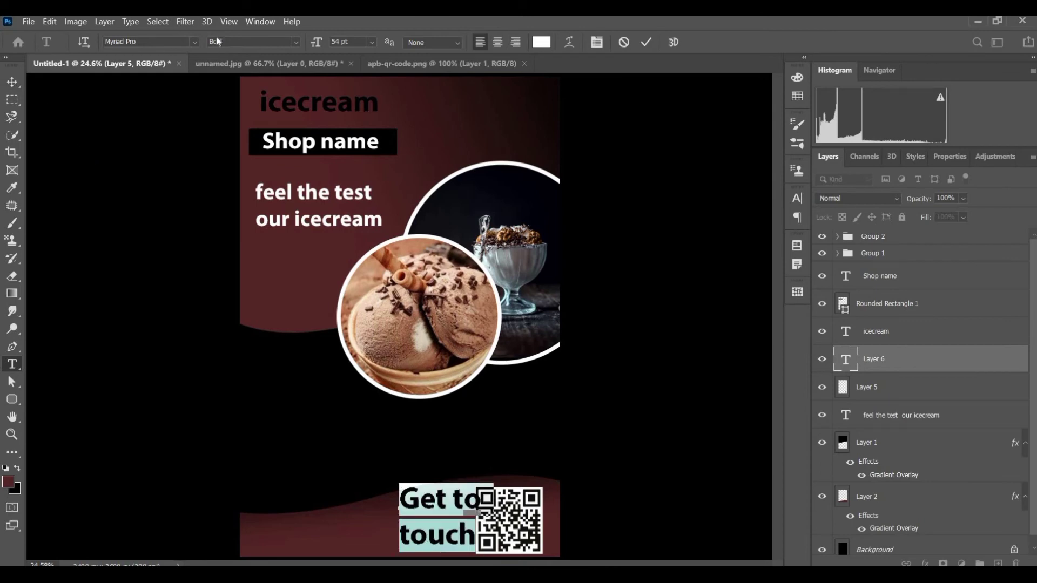
{"action": "left_click_drag", "start_coordinate": [316, 44], "coordinate": [306, 47]}
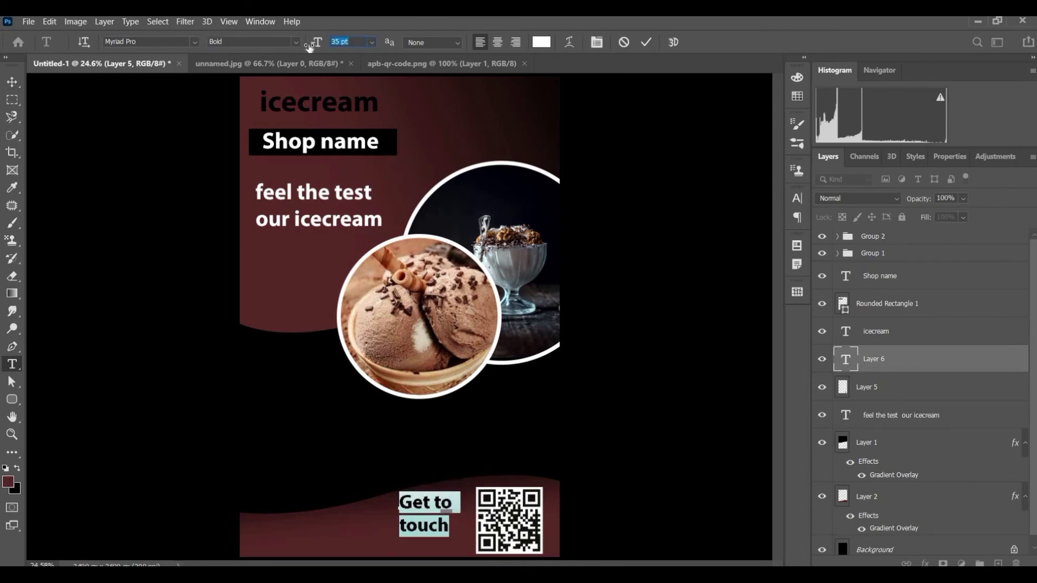
{"action": "left_click", "coordinate": [12, 83]}
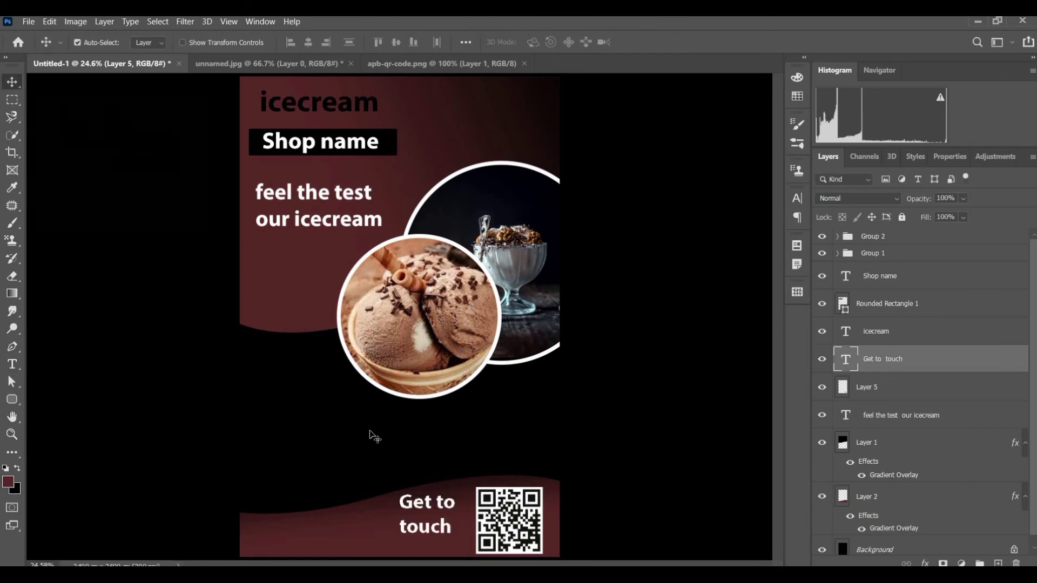
{"action": "left_click_drag", "start_coordinate": [430, 508], "coordinate": [443, 516]}
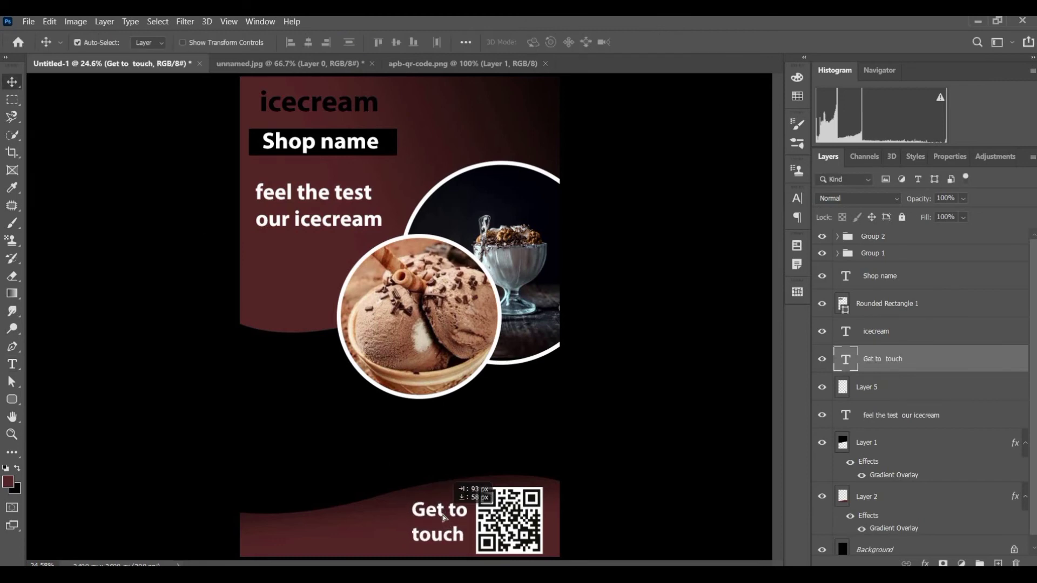
Draw a circle about 666 px across over the left part of the lower curve, filled white with no stroke
{"action": "left_click", "coordinate": [12, 399]}
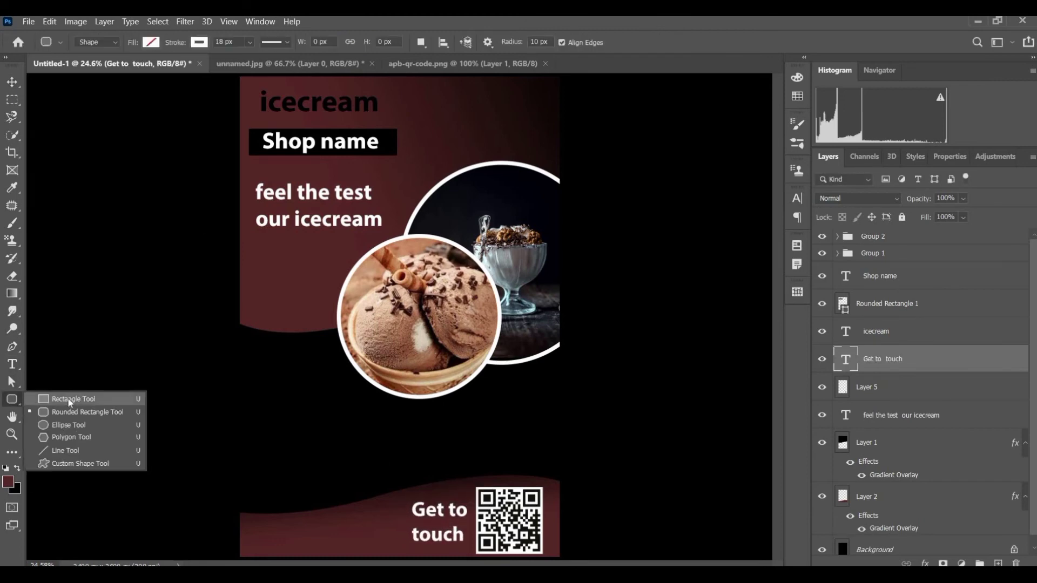
{"action": "left_click", "coordinate": [78, 428]}
{"action": "left_click_drag", "start_coordinate": [266, 455], "coordinate": [408, 546]}
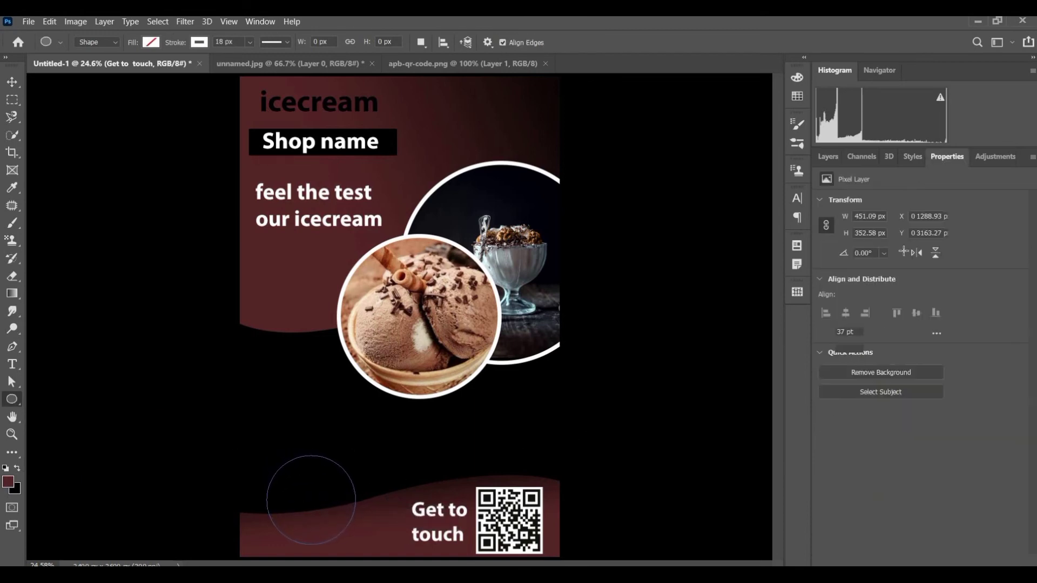
{"action": "left_click", "coordinate": [832, 265]}
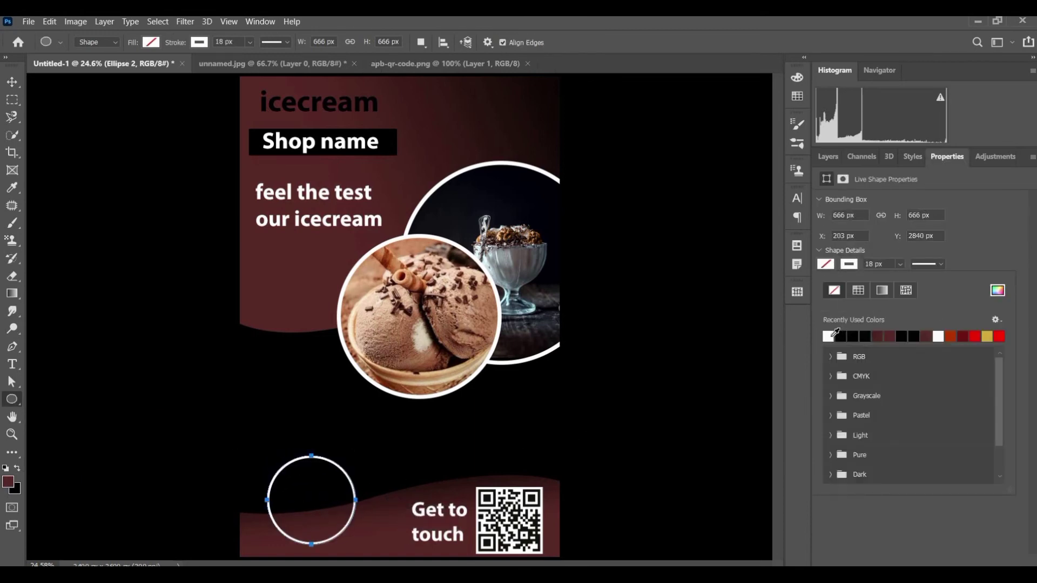
{"action": "left_click", "coordinate": [828, 336]}
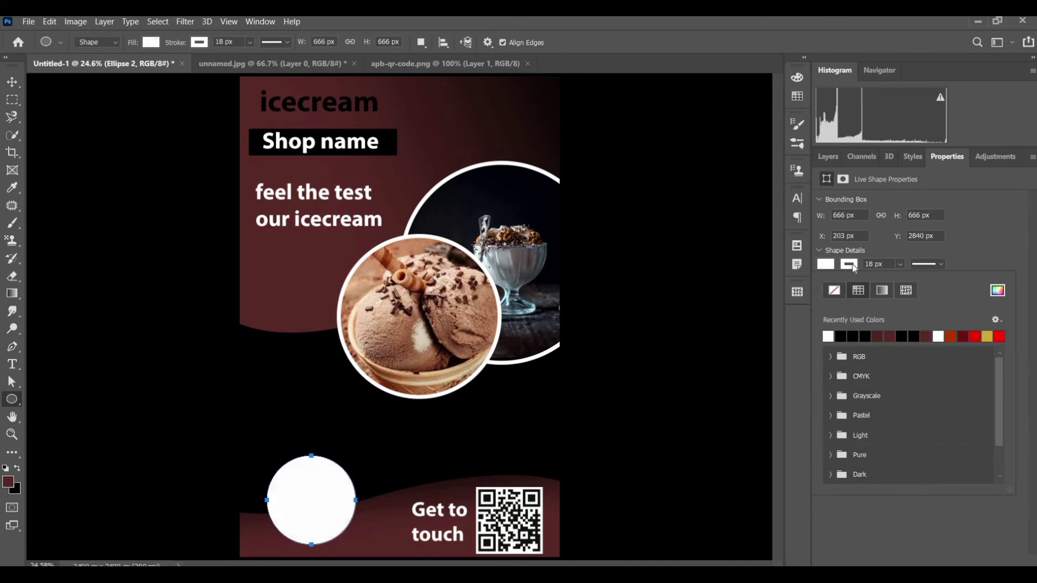
{"action": "left_click", "coordinate": [835, 291]}
{"action": "left_click", "coordinate": [14, 84]}
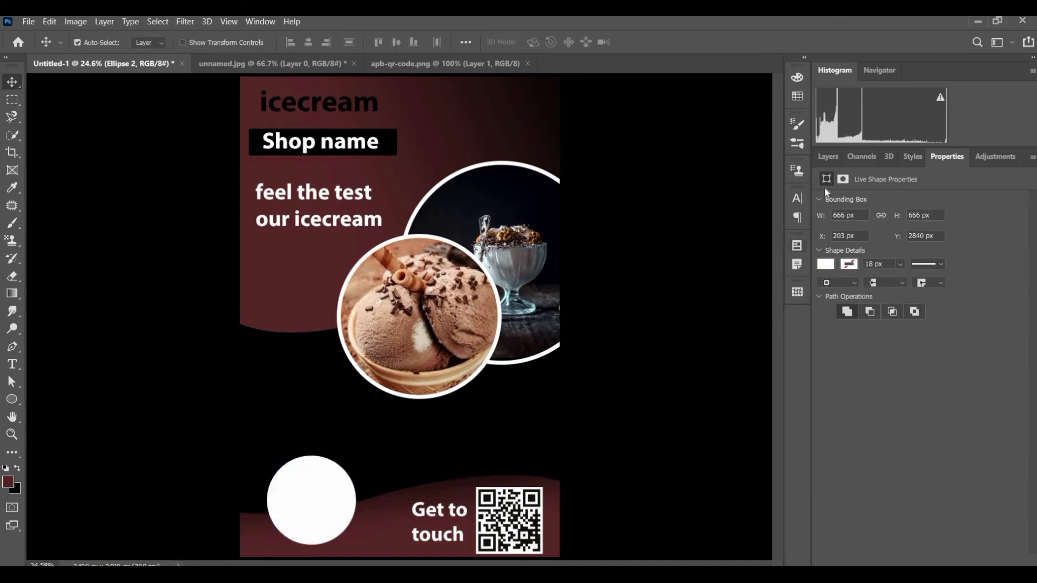
Duplicate the white circle's layer and scale the lower of the two circles to about 109% around its centre
{"action": "left_click", "coordinate": [828, 157]}
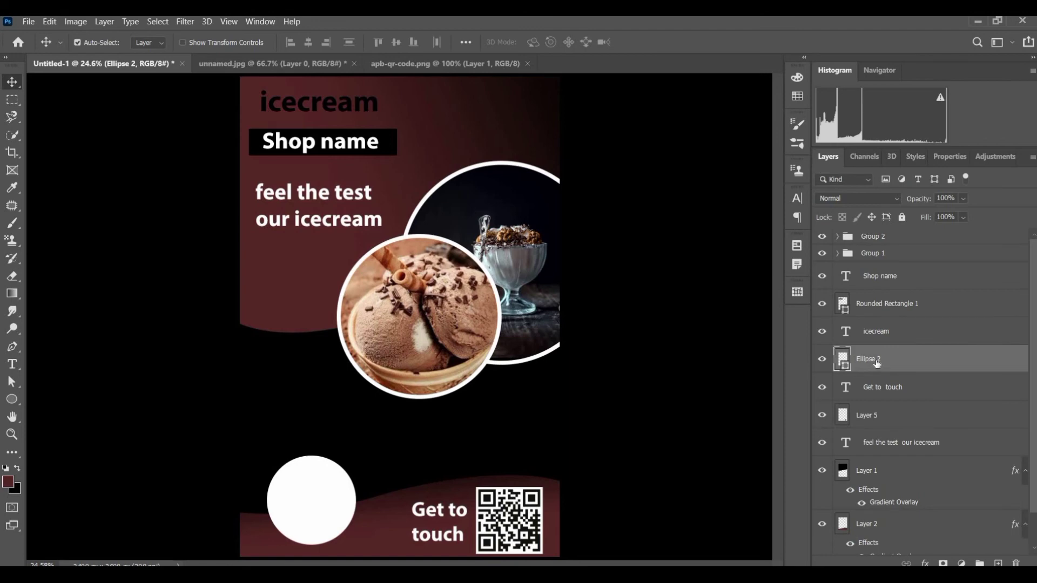
{"action": "key", "text": "ctrl+j"}
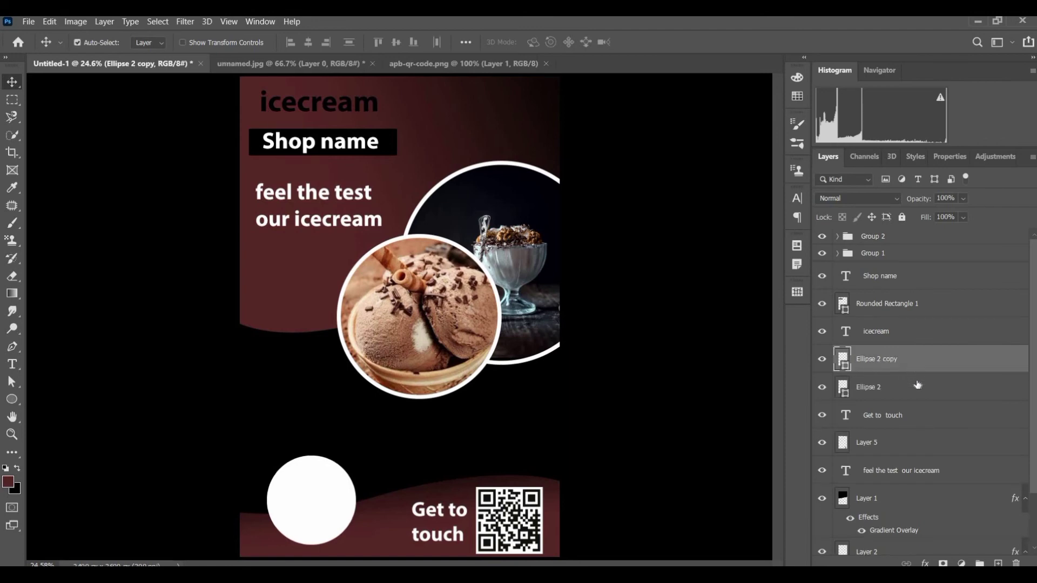
{"action": "left_click", "coordinate": [917, 384]}
{"action": "key", "text": "ctrl+t"}
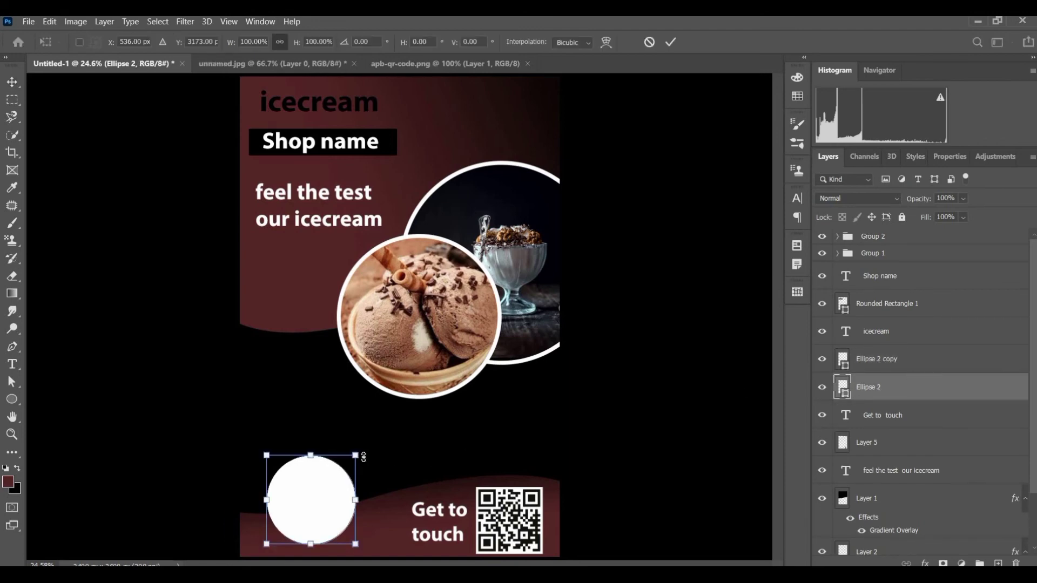
{"action": "left_click_drag", "start_coordinate": [362, 456], "coordinate": [366, 452]}
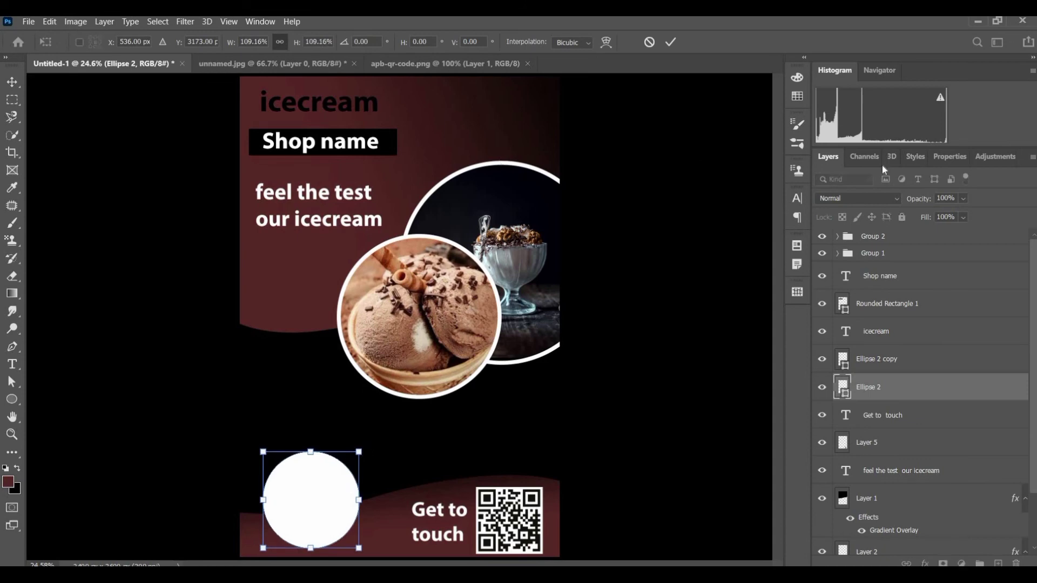
Fill the lower circle with dark red and enlarge it to about 792 px across as a ring around the white circle
{"action": "left_click", "coordinate": [949, 156]}
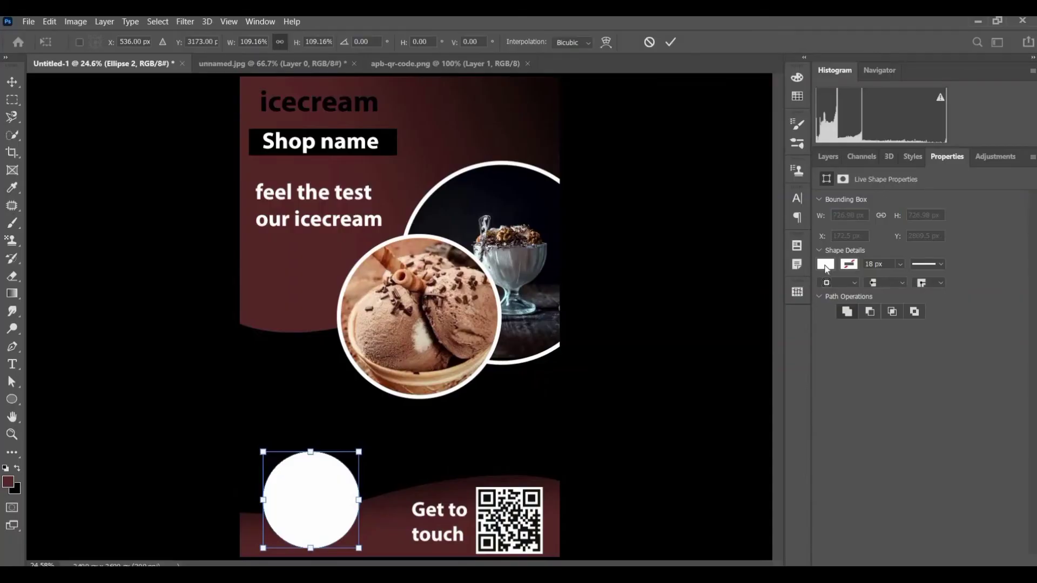
{"action": "left_click", "coordinate": [826, 265]}
{"action": "left_click", "coordinate": [825, 264]}
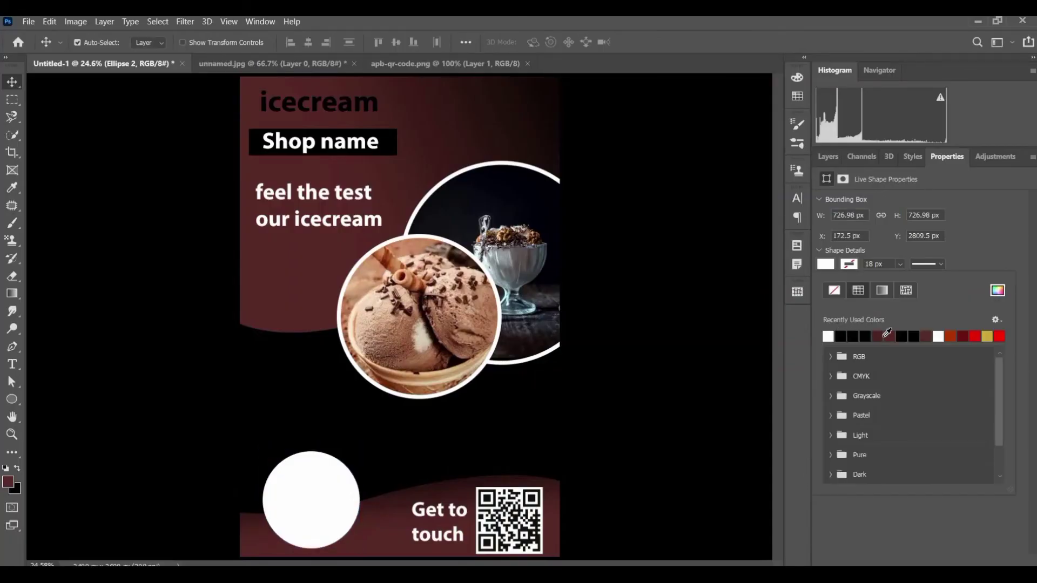
{"action": "left_click", "coordinate": [888, 335]}
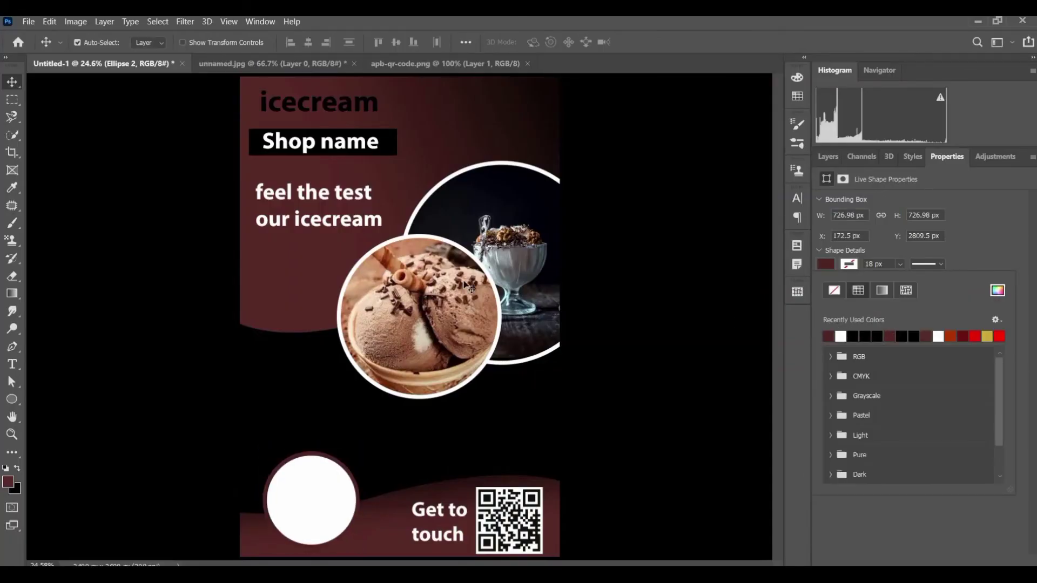
{"action": "left_click", "coordinate": [11, 85]}
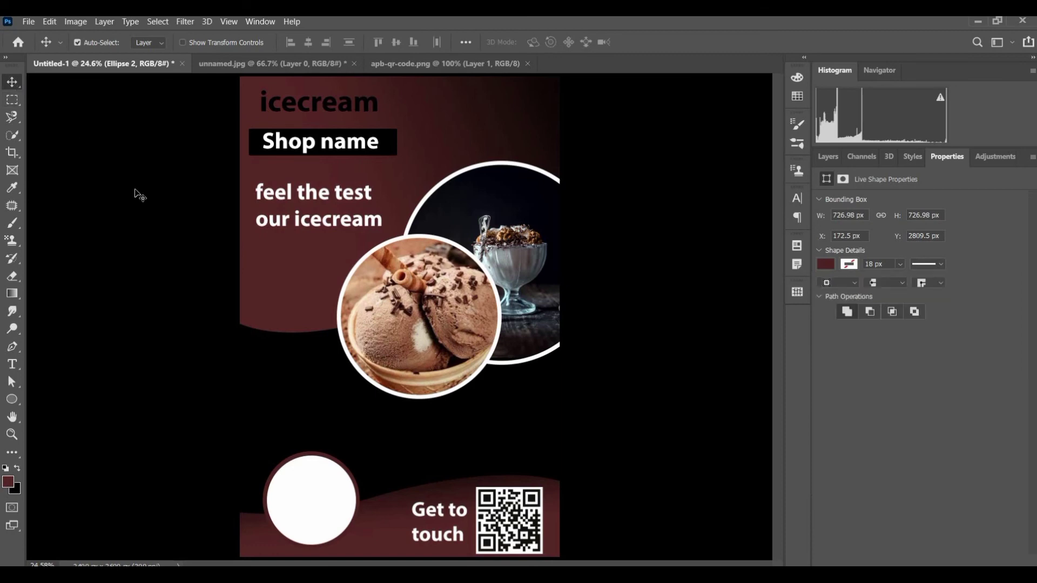
{"action": "key", "text": "ctrl+t"}
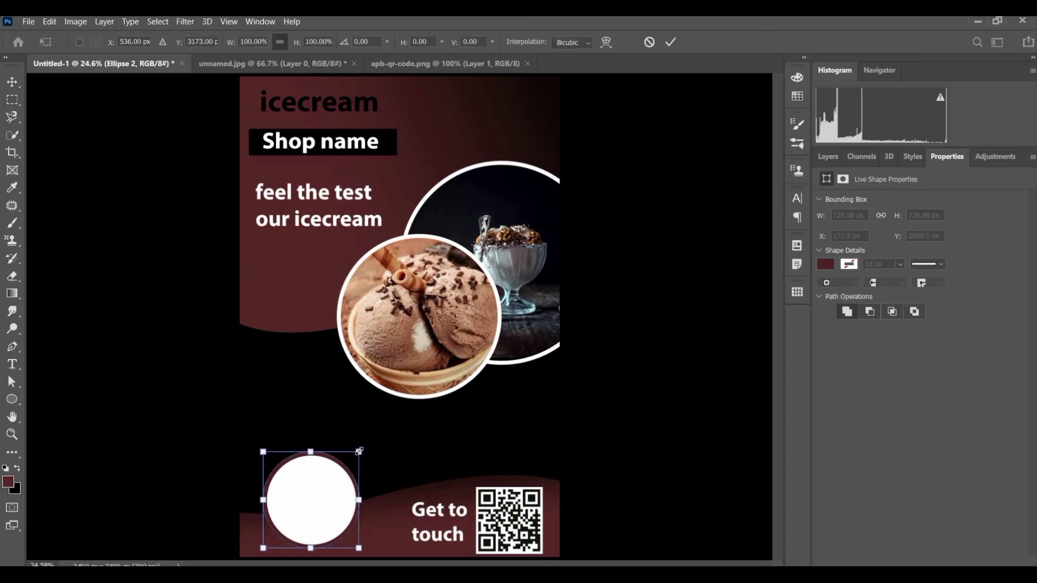
{"action": "left_click_drag", "start_coordinate": [359, 451], "coordinate": [364, 447]}
{"action": "key", "text": "Return"}
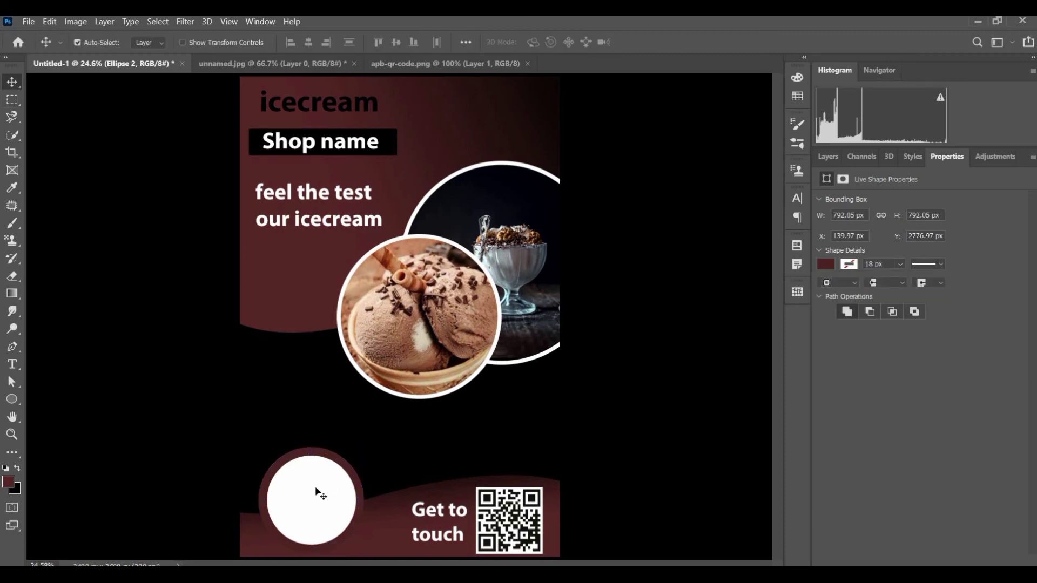
Add bold two-line text reading "45%" and "off" above the white circle
{"action": "key", "text": "t"}
{"action": "left_click", "coordinate": [277, 393]}
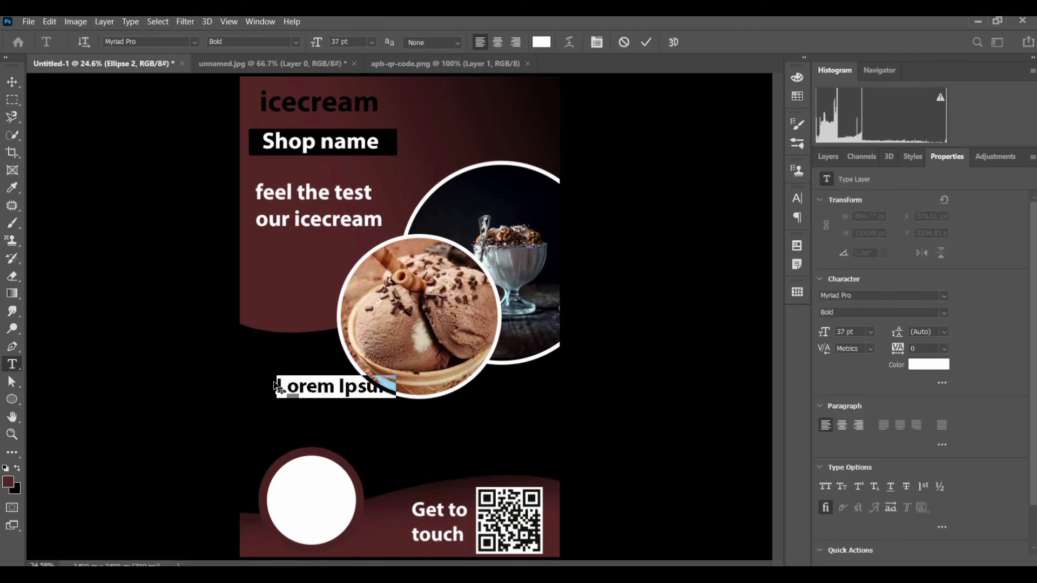
{"action": "type", "text": "45% "}
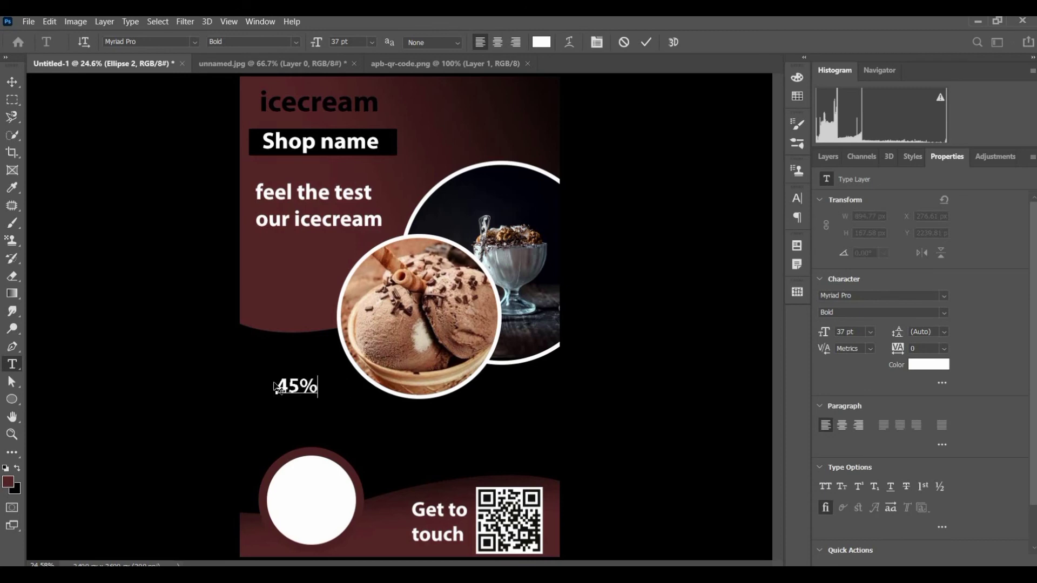
{"action": "type", "text": "off"}
Set the colour of the whole "45% off" text to black, 000000
{"action": "key", "text": "ctrl+a"}
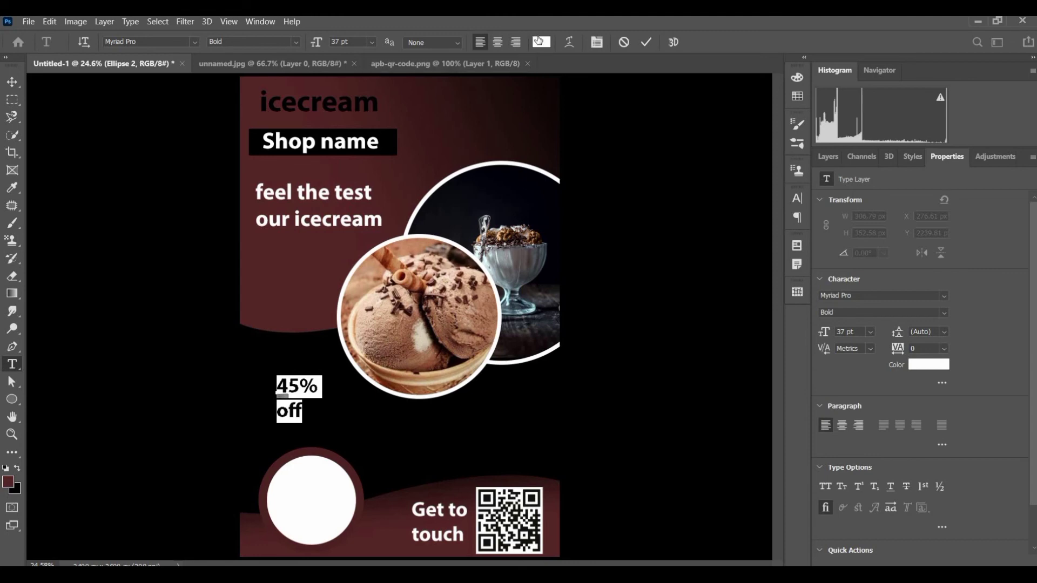
{"action": "left_click", "coordinate": [541, 42]}
{"action": "type", "text": "745555"}
{"action": "left_click_drag", "start_coordinate": [855, 473], "coordinate": [858, 470]}
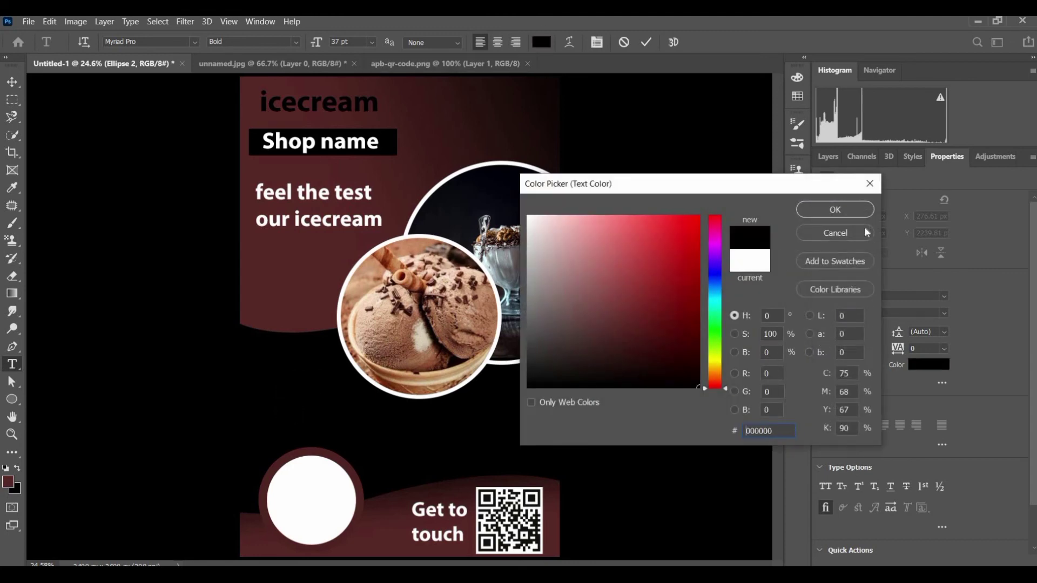
{"action": "left_click", "coordinate": [835, 210]}
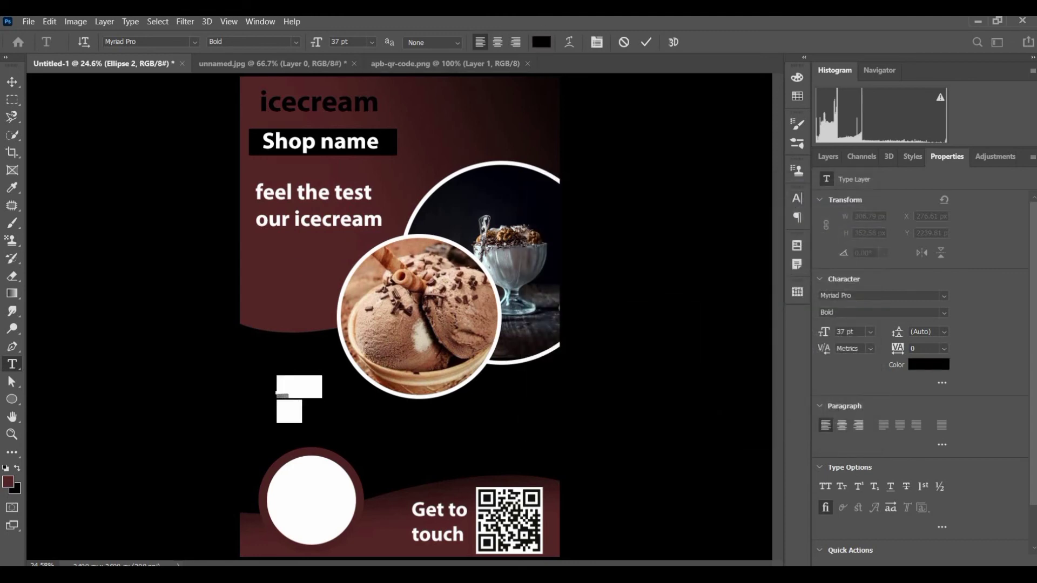
{"action": "left_click", "coordinate": [12, 82]}
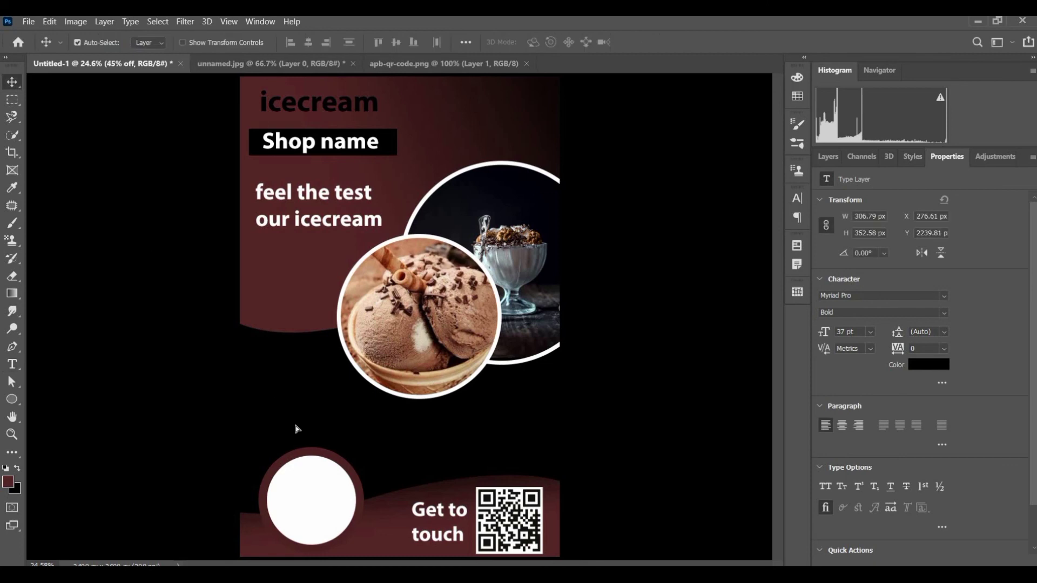
Place the "45% off" text over the white circle, with its layer above both circle layers
{"action": "left_click_drag", "start_coordinate": [318, 495], "coordinate": [317, 515]}
{"action": "left_click", "coordinate": [829, 158]}
{"action": "left_click_drag", "start_coordinate": [893, 382], "coordinate": [896, 326]}
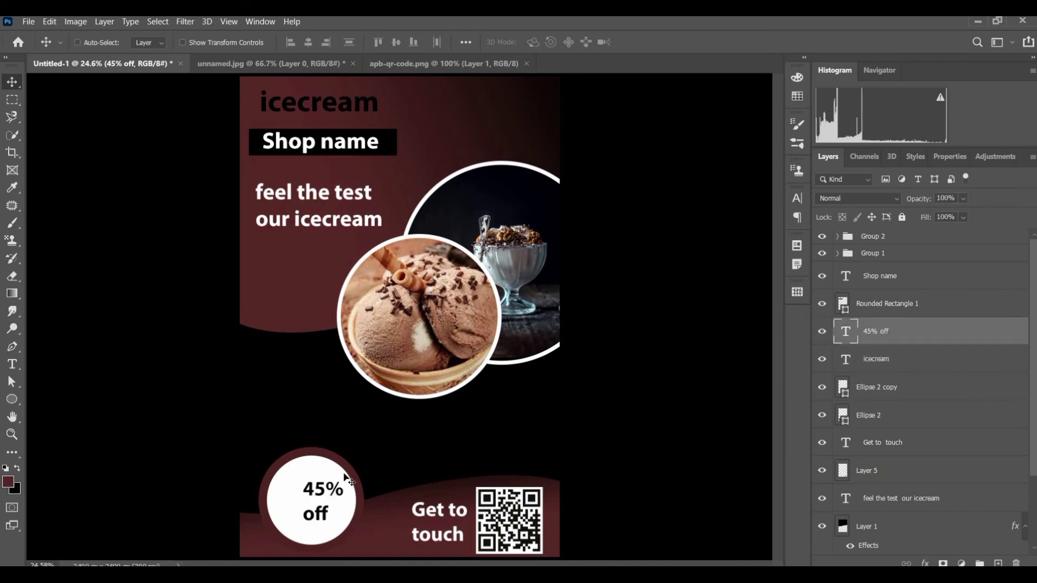
Enlarge the "45% off" text until it fills most of the white circle
{"action": "key", "text": "ctrl+t"}
{"action": "left_click_drag", "start_coordinate": [302, 477], "coordinate": [317, 509]}
{"action": "key", "text": "Return"}
Draw a circle about 777 px across at the poster's upper-right corner, extending past the right edge
{"action": "scroll", "coordinate": [318, 423], "scroll_direction": "down", "scroll_amount": 1}
{"action": "scroll", "coordinate": [319, 423], "scroll_direction": "down", "scroll_amount": 1}
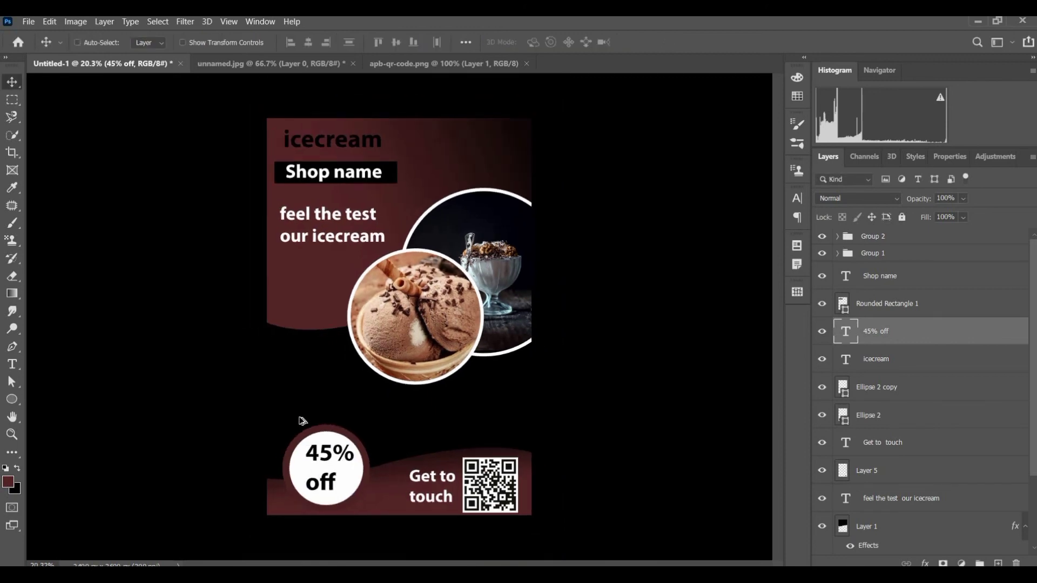
{"action": "key", "text": "ctrl"}
{"action": "left_click", "coordinate": [13, 400]}
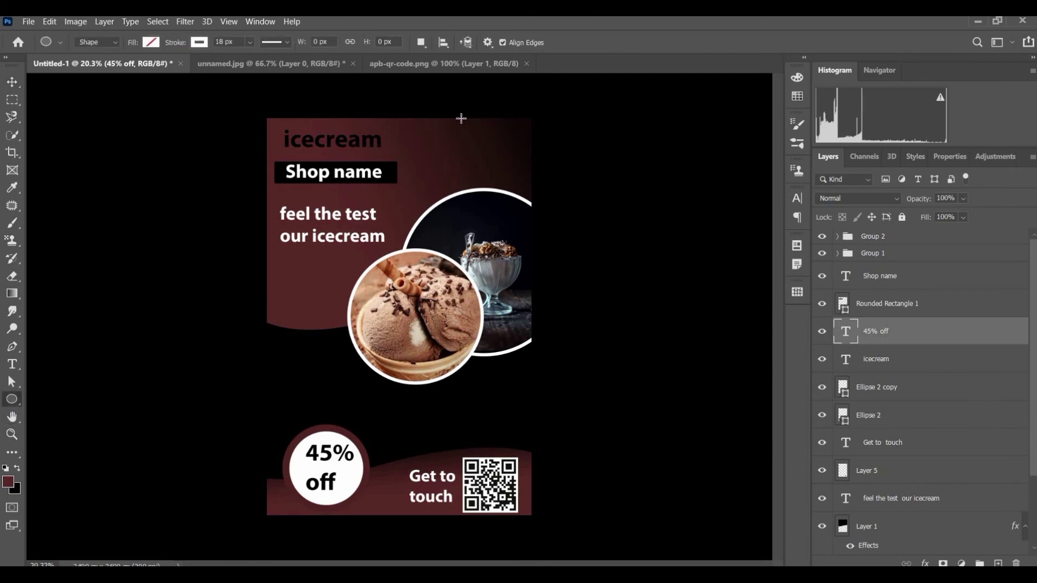
{"action": "left_click_drag", "start_coordinate": [461, 117], "coordinate": [588, 204]}
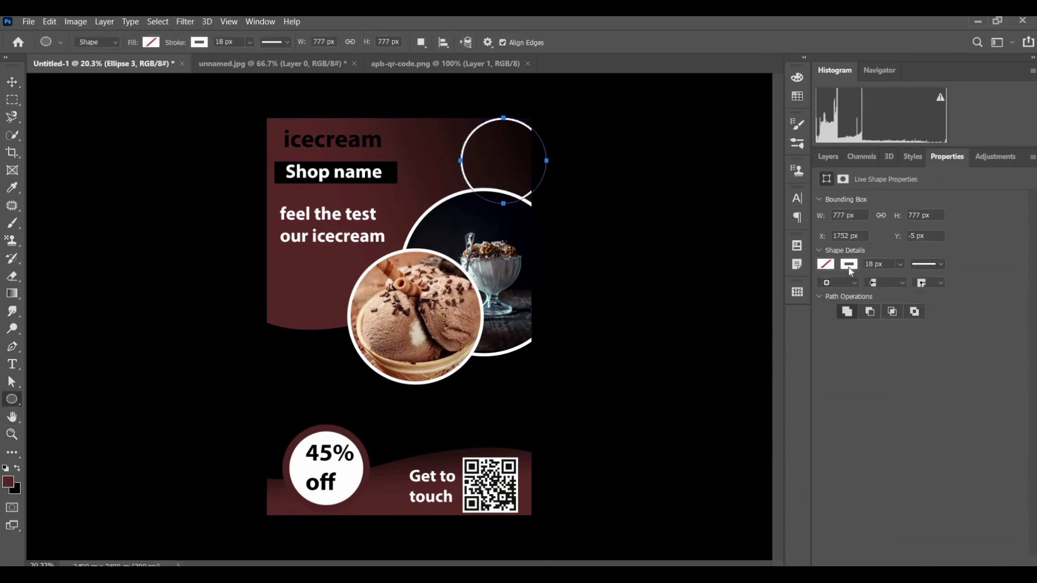
Give the corner circle a linear gradient fill from black to the poster's dark red, 5a2a29
{"action": "left_click", "coordinate": [826, 263]}
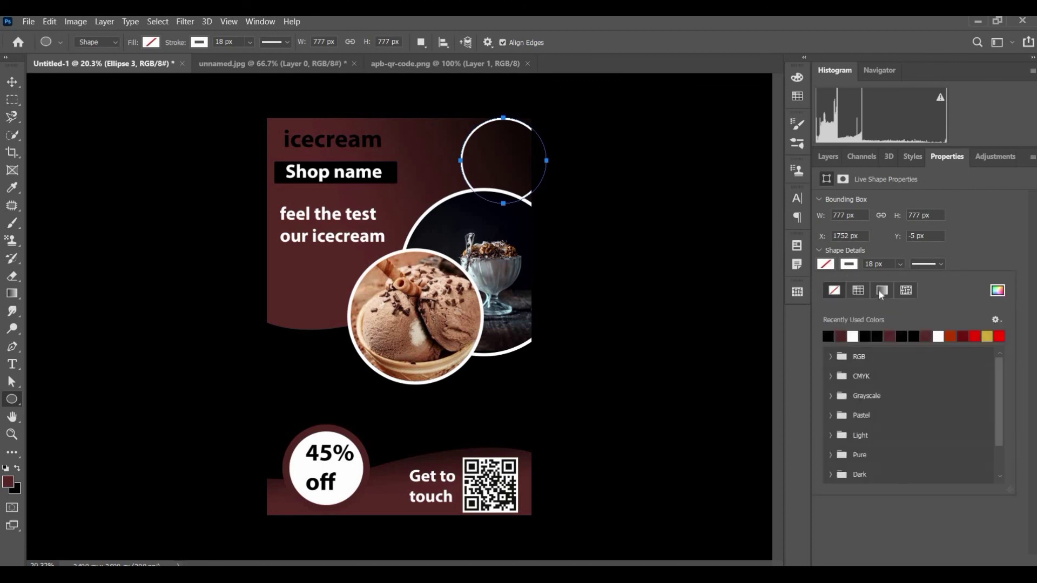
{"action": "left_click", "coordinate": [881, 290]}
{"action": "left_click", "coordinate": [827, 444]}
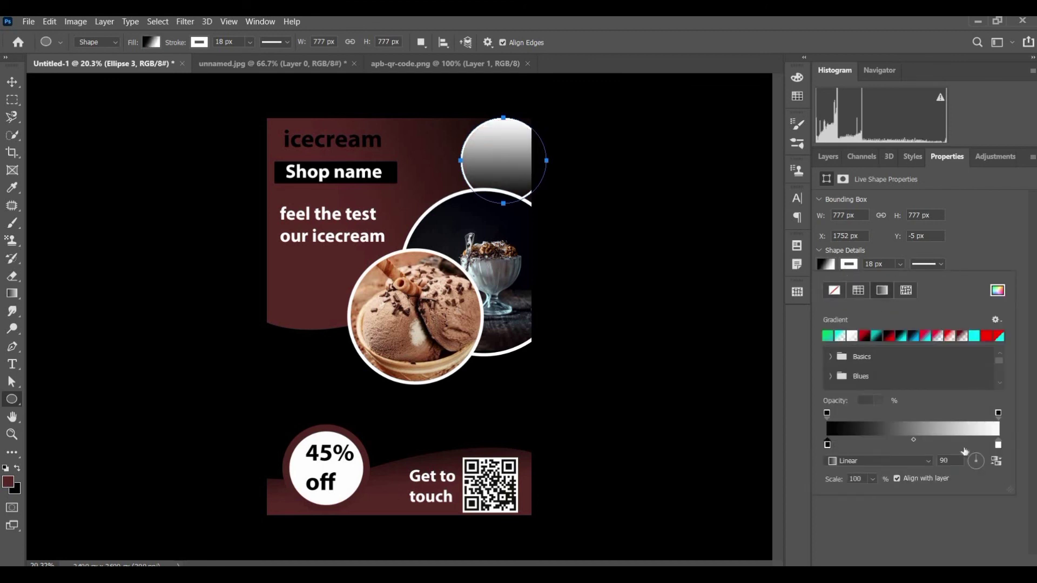
{"action": "double_click", "coordinate": [999, 445]}
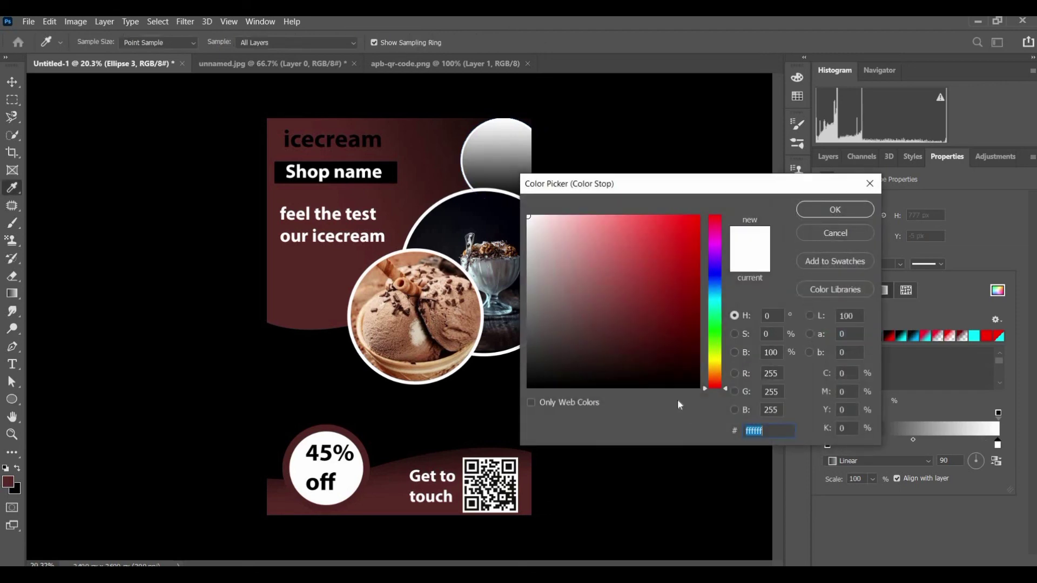
{"action": "left_click", "coordinate": [335, 260]}
{"action": "left_click", "coordinate": [814, 206]}
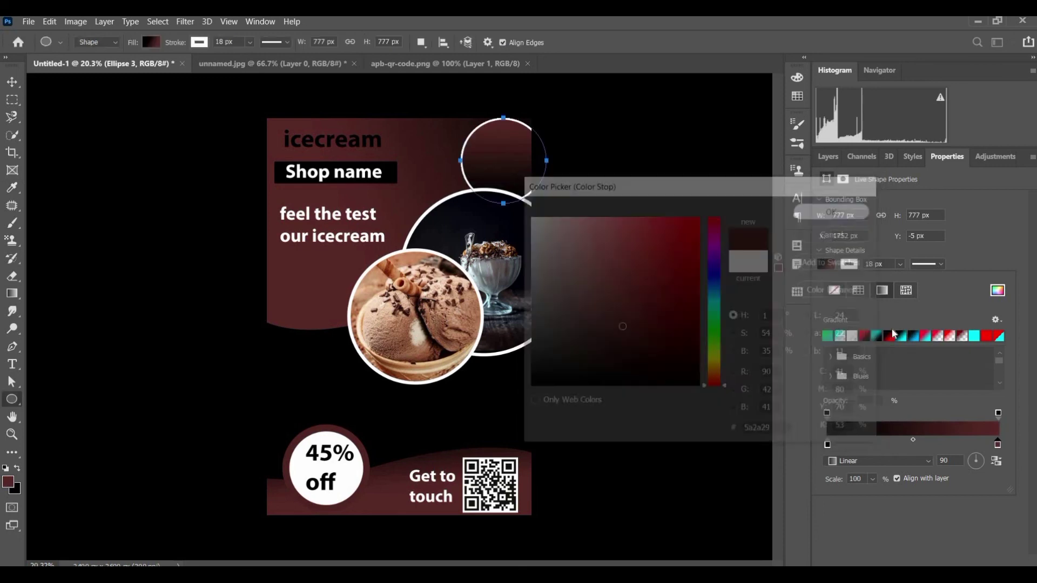
Remove the corner circle's stroke and move it about 21 px right and 88 px up
{"action": "left_click", "coordinate": [846, 292]}
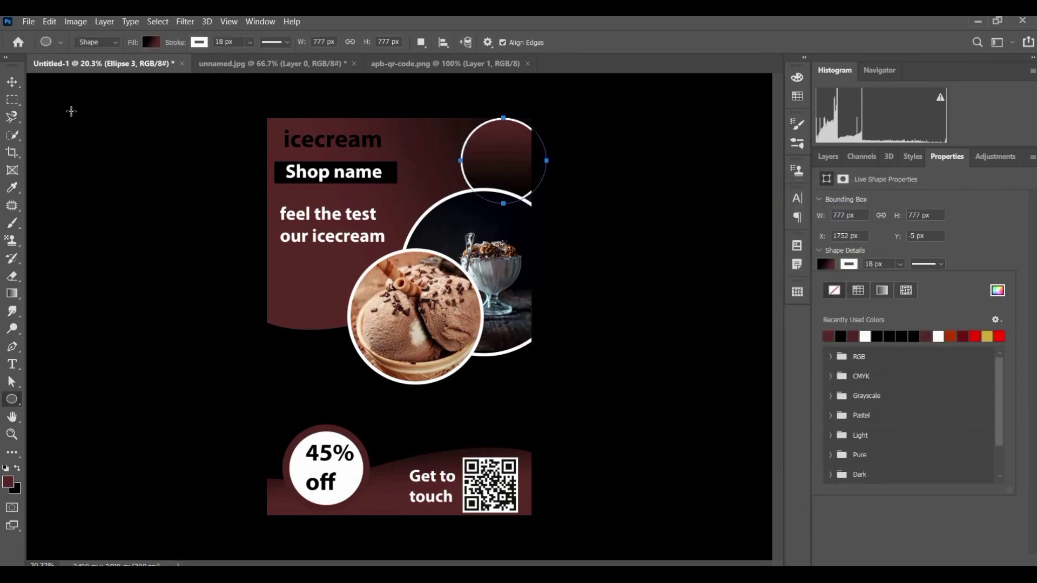
{"action": "left_click", "coordinate": [12, 82]}
{"action": "left_click_drag", "start_coordinate": [485, 150], "coordinate": [487, 140]}
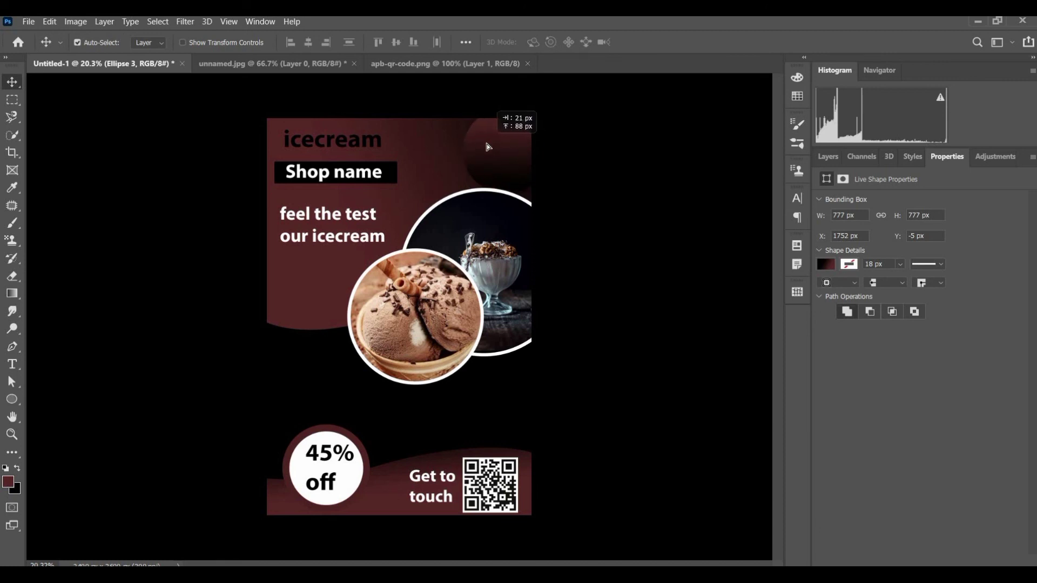
Set the corner circle's gradient angle to -144° and move the circle about 93 px up
{"action": "left_click", "coordinate": [826, 265]}
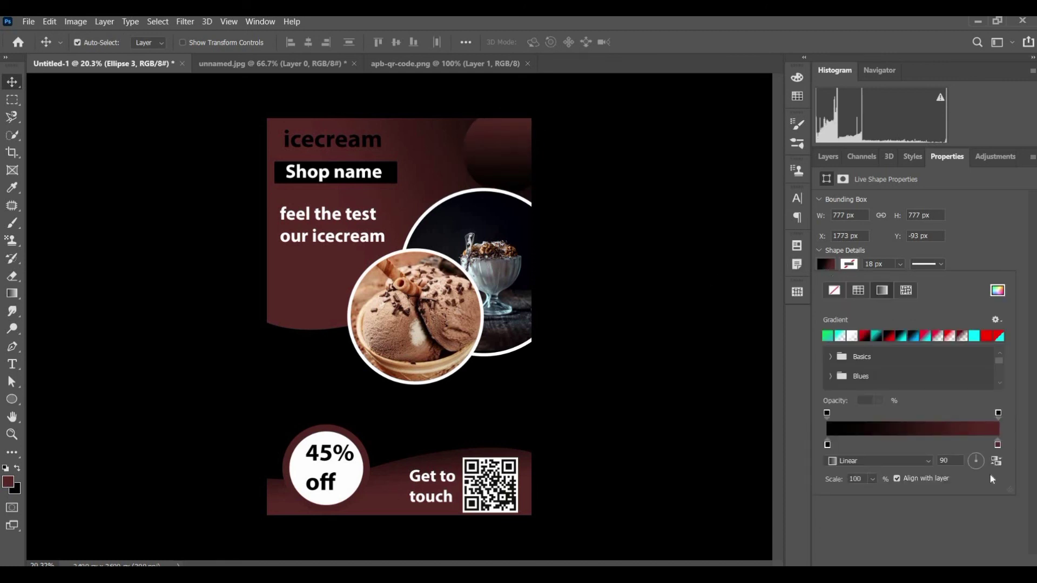
{"action": "left_click", "coordinate": [977, 466]}
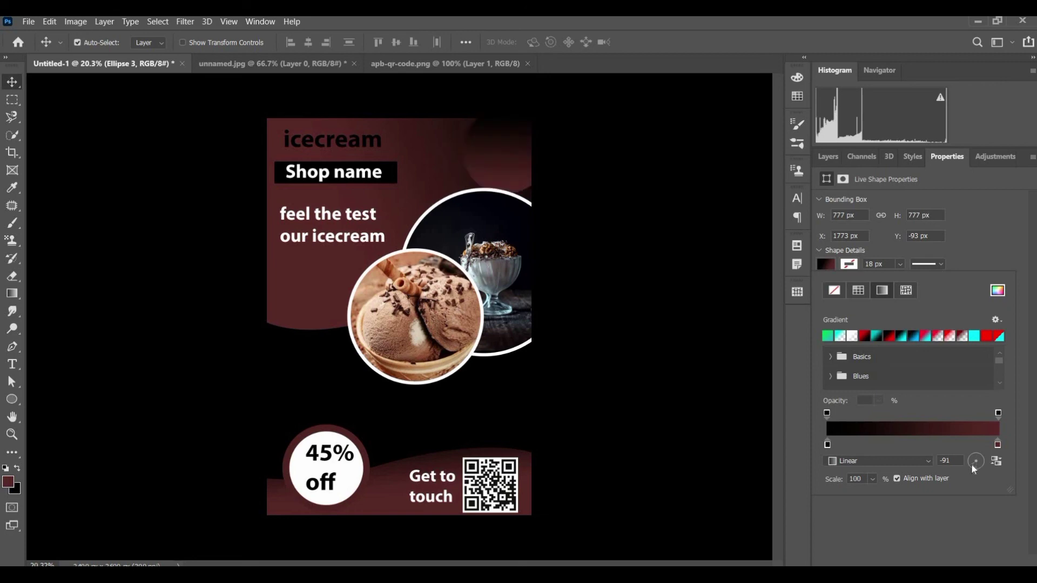
{"action": "left_click", "coordinate": [971, 464]}
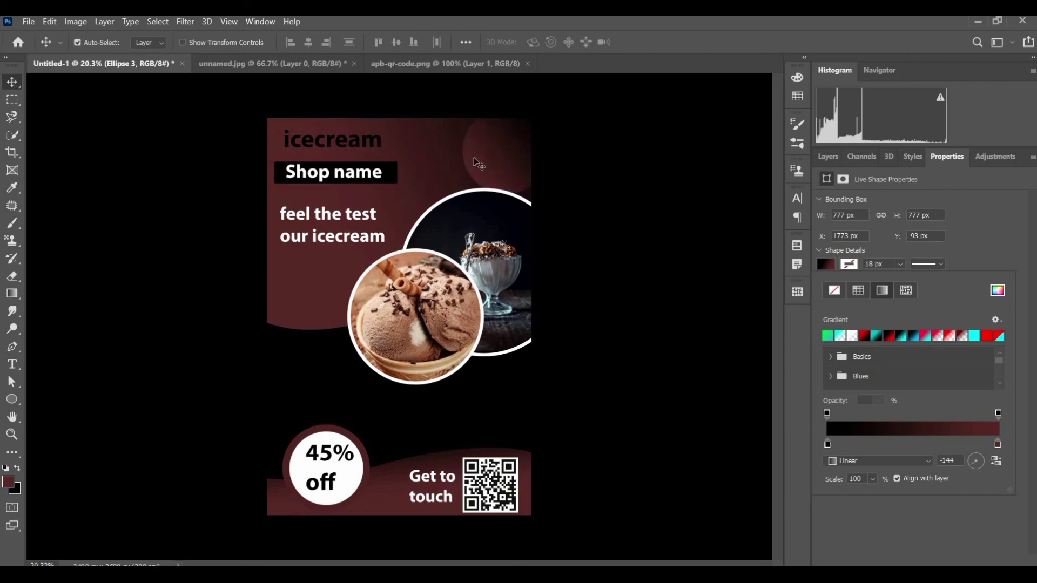
{"action": "left_click_drag", "start_coordinate": [480, 159], "coordinate": [483, 150]}
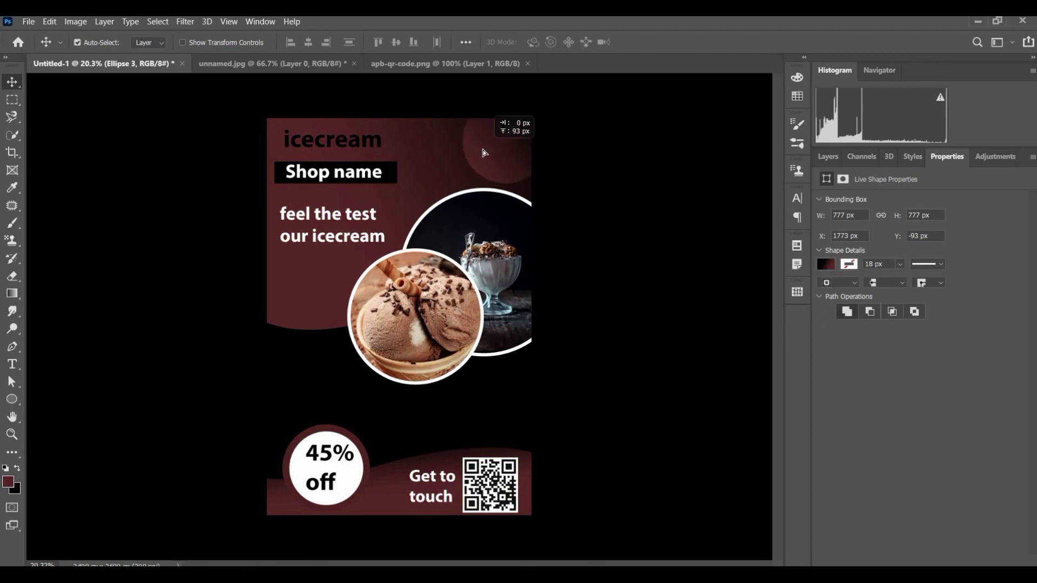
Add the text "logo" in white bold Myriad Pro inside the circle at the poster's upper-right corner
{"action": "key", "text": "t"}
{"action": "left_click", "coordinate": [491, 146]}
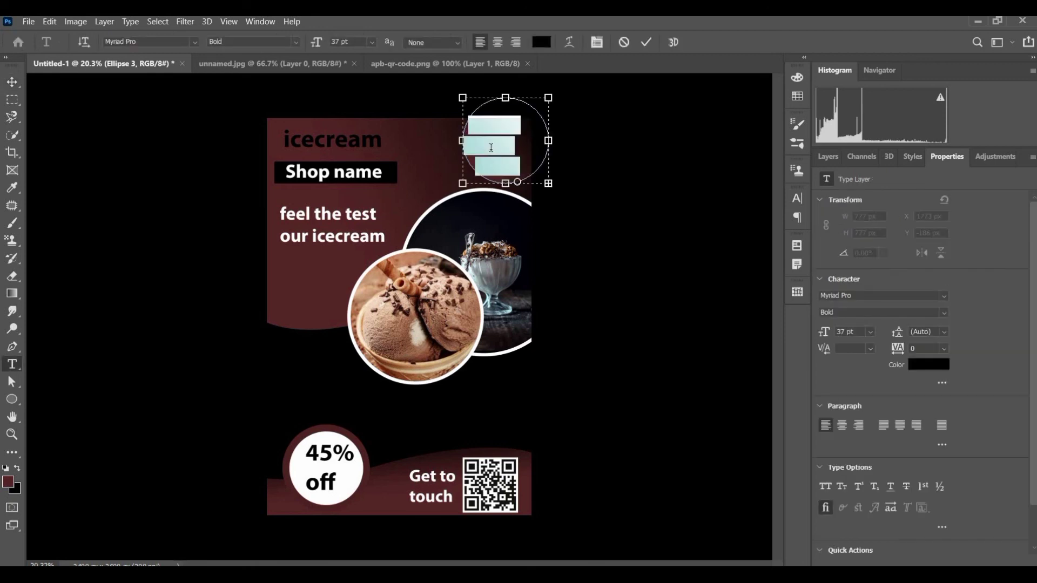
{"action": "type", "text": "logo"}
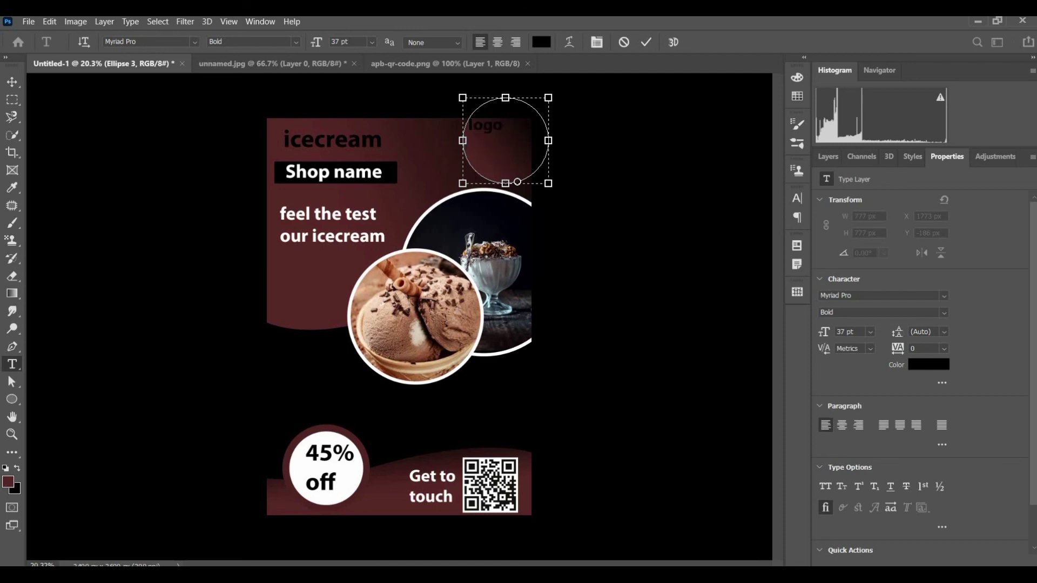
{"action": "key", "text": "ctrl+a"}
{"action": "left_click", "coordinate": [541, 42]}
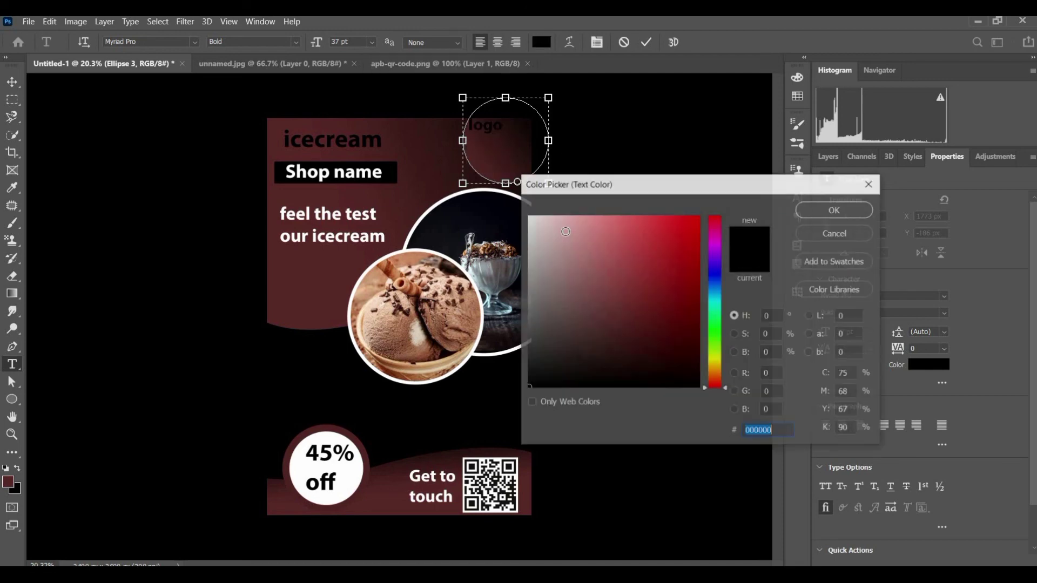
{"action": "left_click_drag", "start_coordinate": [566, 232], "coordinate": [487, 169]}
{"action": "left_click", "coordinate": [844, 212]}
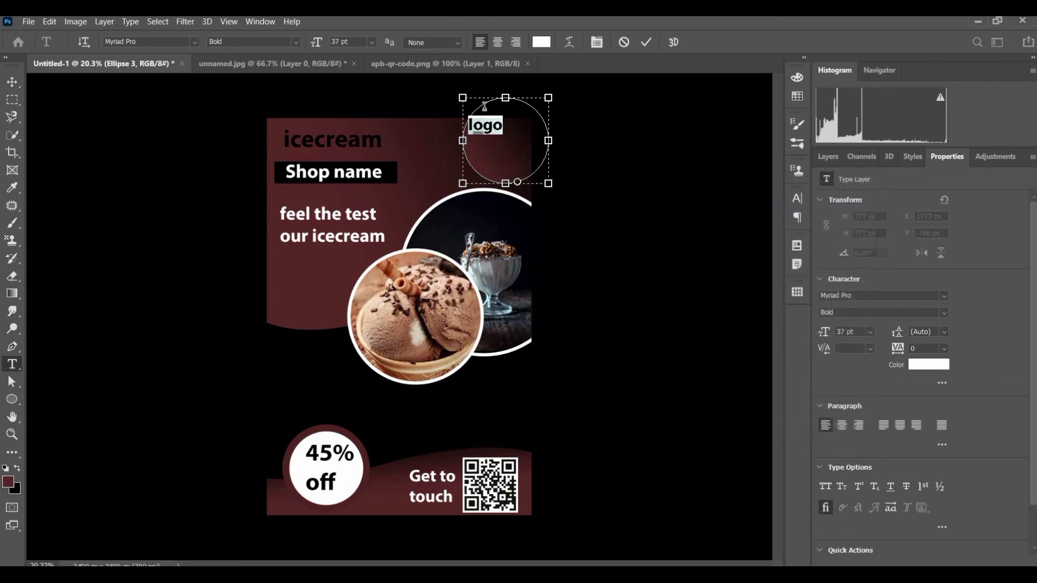
Set the "logo" text size to 57 pt and shift it slightly right and down within the corner circle
{"action": "left_click_drag", "start_coordinate": [320, 48], "coordinate": [344, 47]}
{"action": "left_click", "coordinate": [12, 82]}
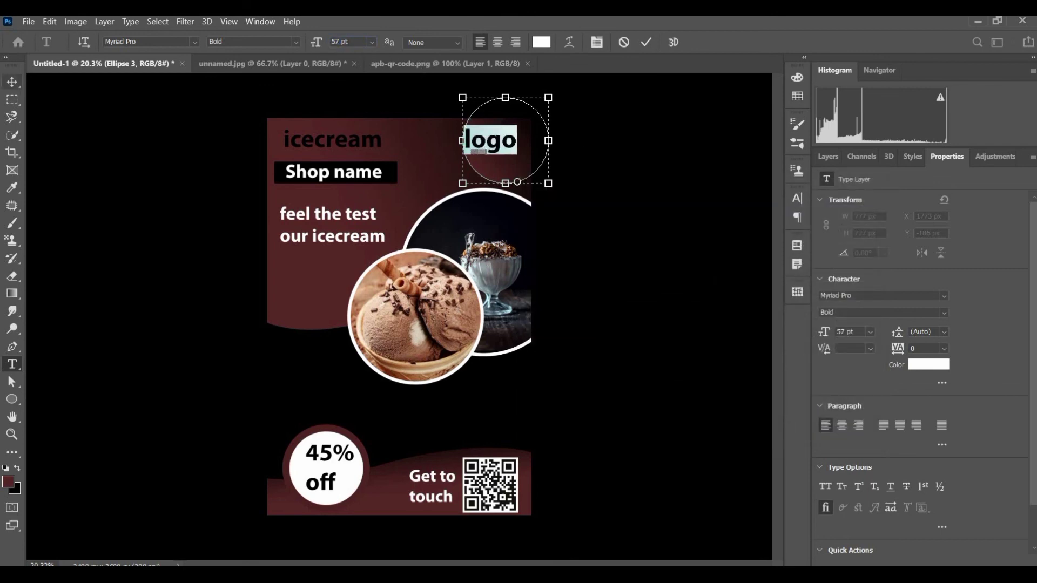
{"action": "left_click_drag", "start_coordinate": [496, 148], "coordinate": [503, 154]}
Add a 22 pt lorem ipsum paragraph about 667 px wide above the "45% off" badge and nudge it slightly up and left
{"action": "scroll", "coordinate": [453, 317], "scroll_direction": "down", "scroll_amount": 1}
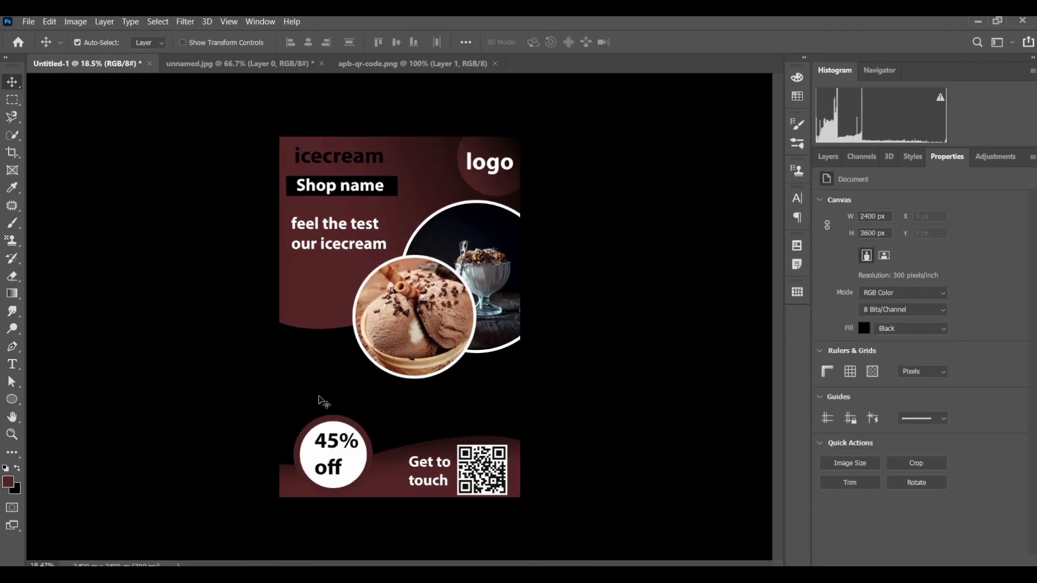
{"action": "key", "text": "t"}
{"action": "left_click_drag", "start_coordinate": [291, 354], "coordinate": [357, 408]}
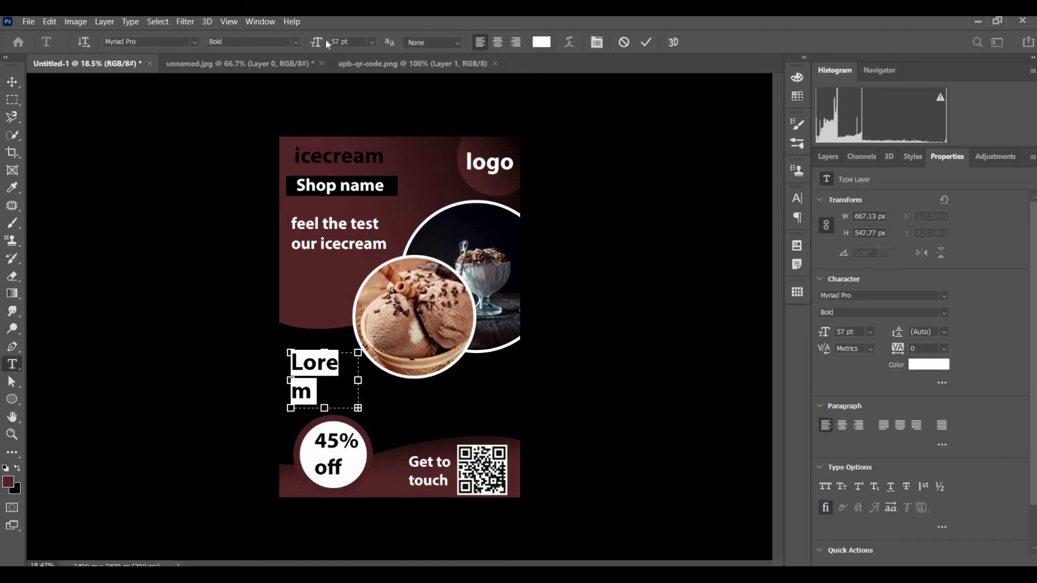
{"action": "mouse_move", "coordinate": [313, 47]}
{"action": "left_mouse_down"}
{"action": "mouse_move", "coordinate": [295, 46]}
{"action": "mouse_move", "coordinate": [312, 44]}
{"action": "left_mouse_up"}
{"action": "left_click", "coordinate": [18, 86]}
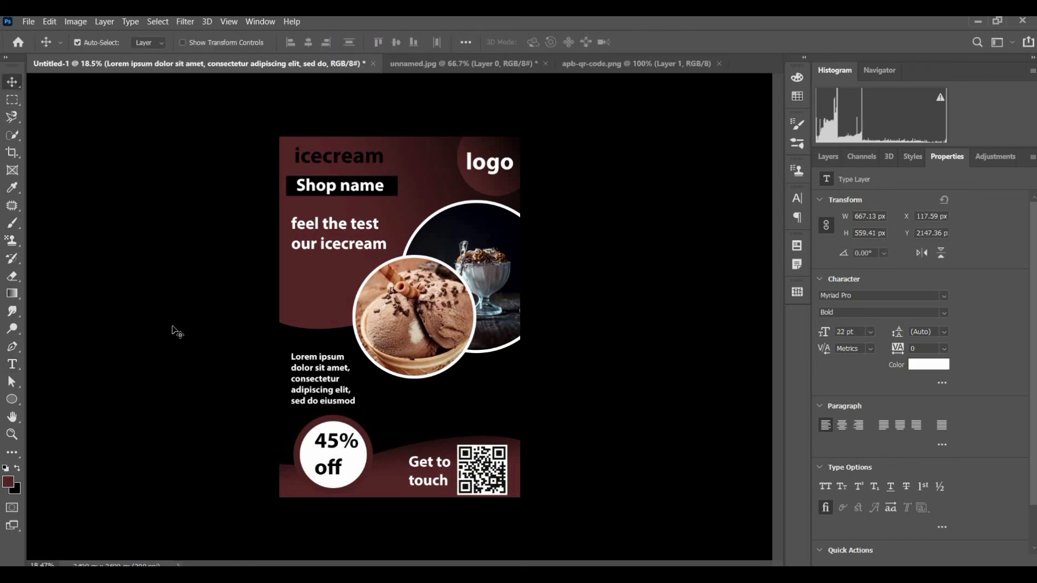
{"action": "left_click_drag", "start_coordinate": [331, 384], "coordinate": [328, 382]}
{"action": "left_click", "coordinate": [698, 385]}
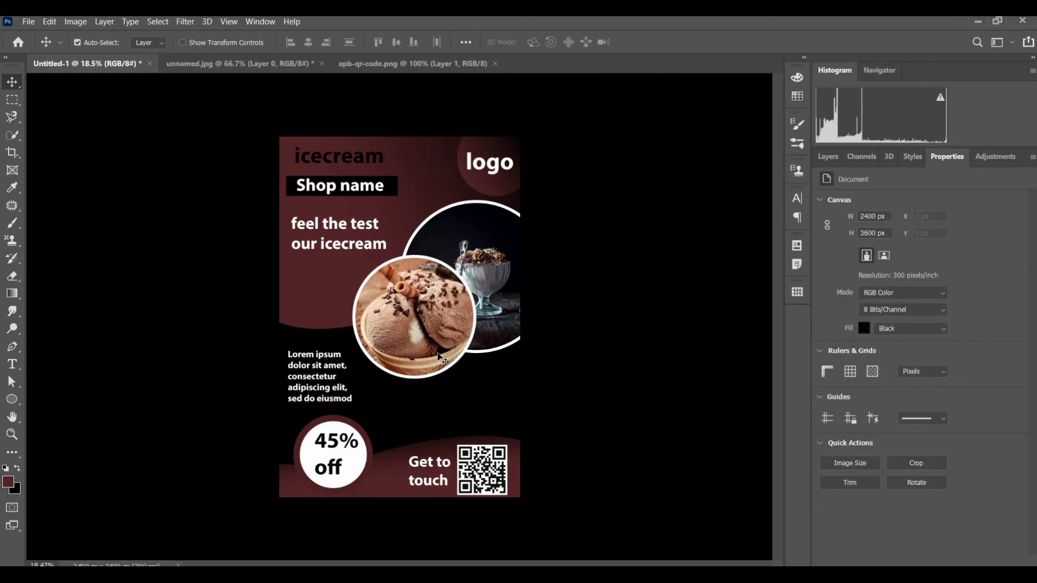
{"action": "key", "text": "ctrl+plus"}
{"action": "key", "text": "ctrl+plus"}
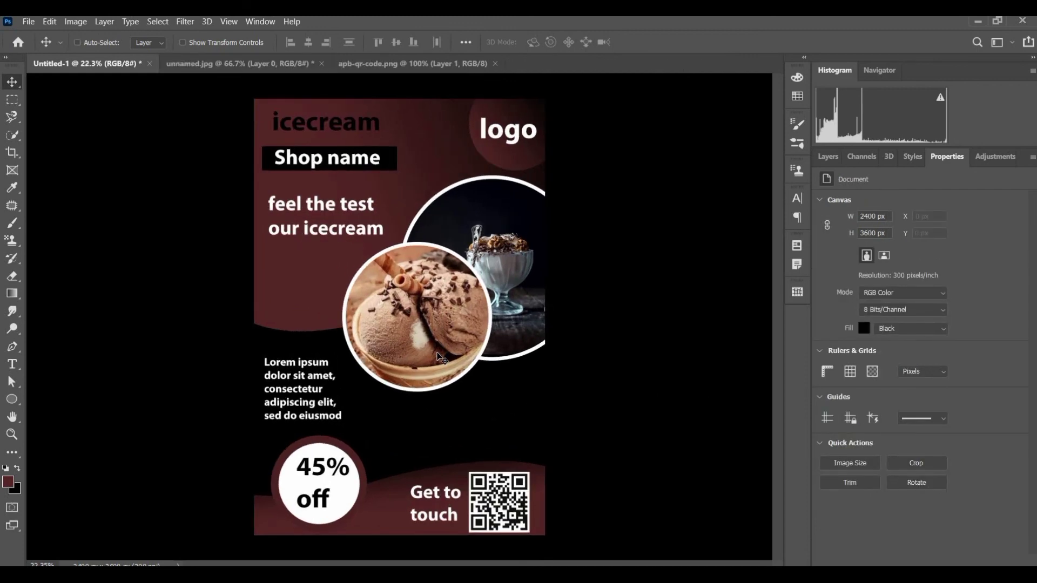
{"action": "key", "text": "ctrl+plus"}
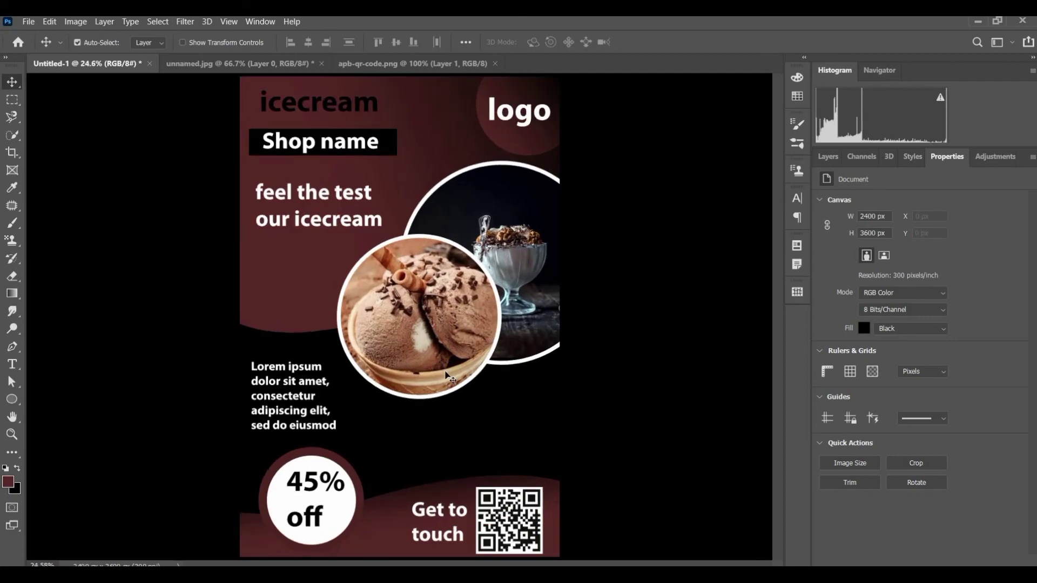